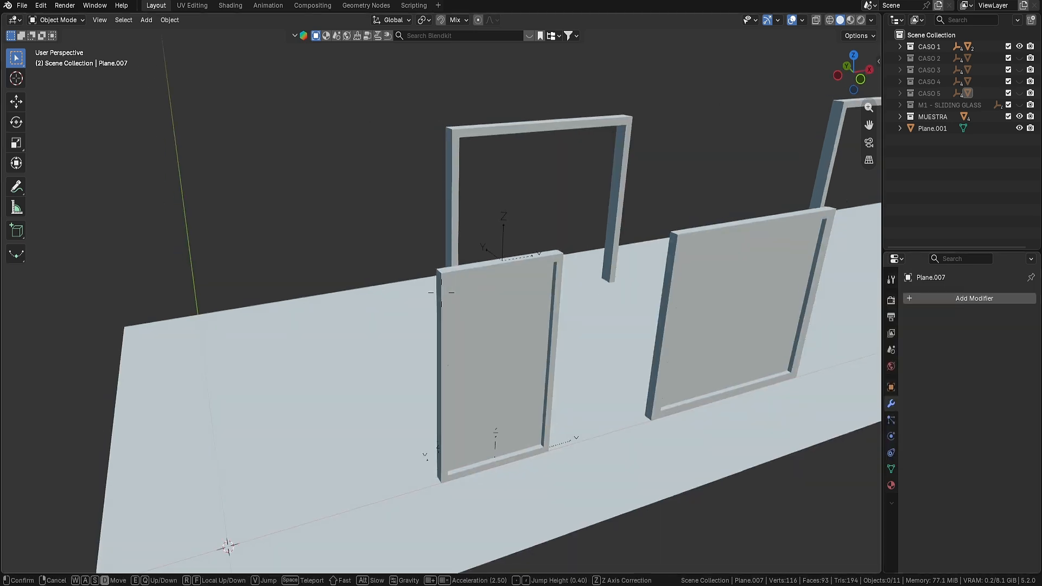
- Move the wide panel into the first door frame, snapping its lower corner to the foot of the frame's post
key("d")
key("a")
key("w")
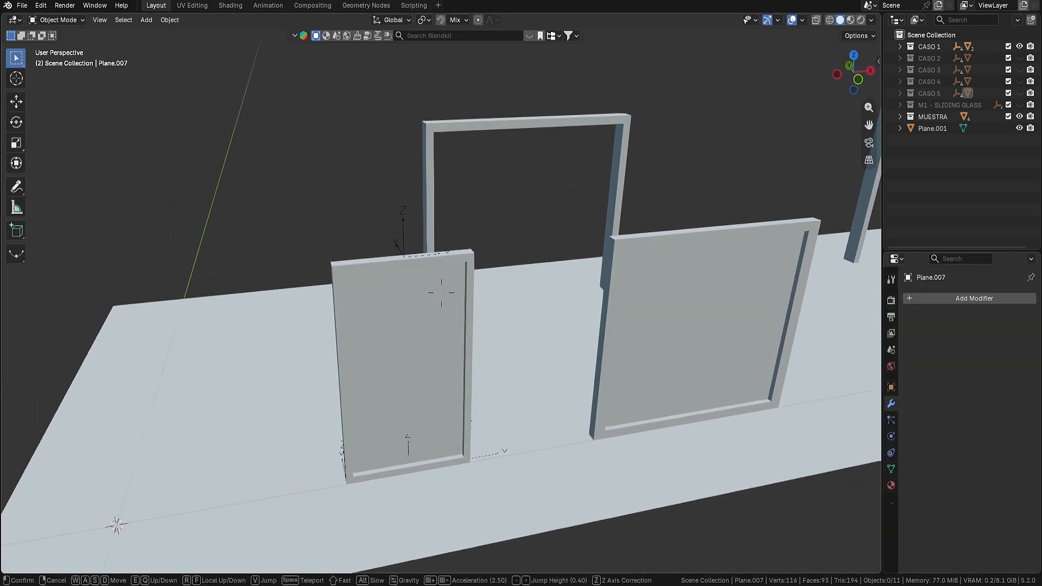
key("d")
key("s")
key("a")
middle_click_drag(502, 285, 562, 418)
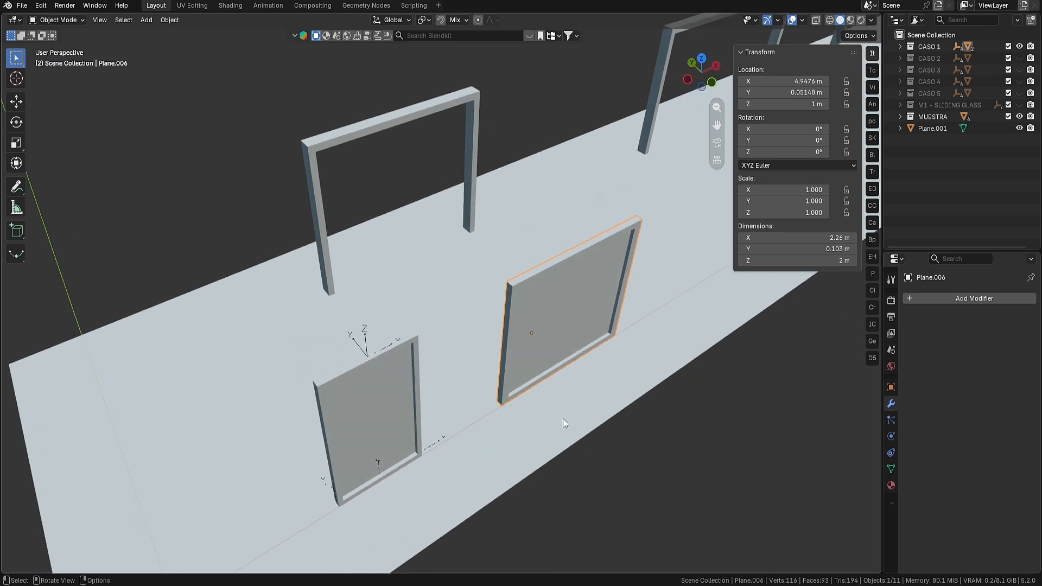
key("g")
key("b")
left_click(503, 404)
left_click(342, 298)
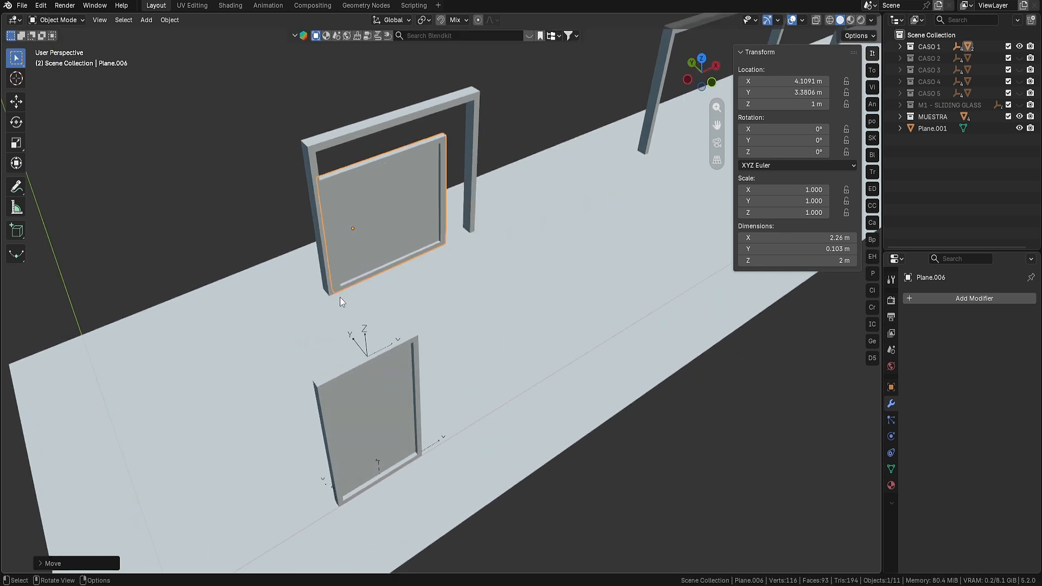
- In Edit Mode, raise the wide panel's top vertices along Z to meet the underside of the frame's header
scroll(411, 287, "up", 4)
middle_click_drag(411, 286, 262, 216)
scroll(262, 216, "down", 5)
key("Tab")
key("z")
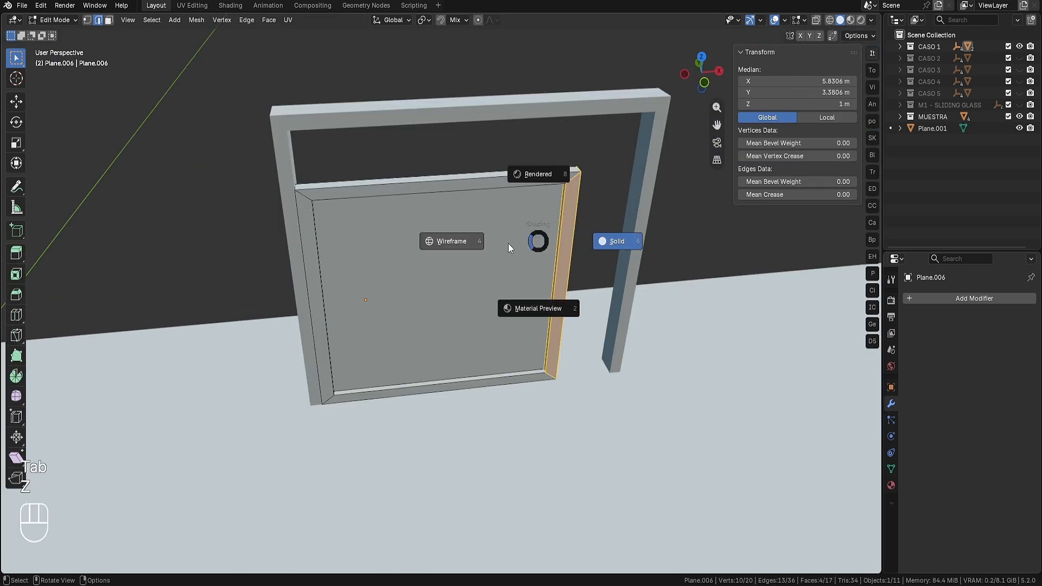
left_click(456, 239)
key("1")
middle_click_drag(534, 187, 514, 181)
left_click_drag(671, 249, 214, 77)
middle_click_drag(425, 177, 403, 167)
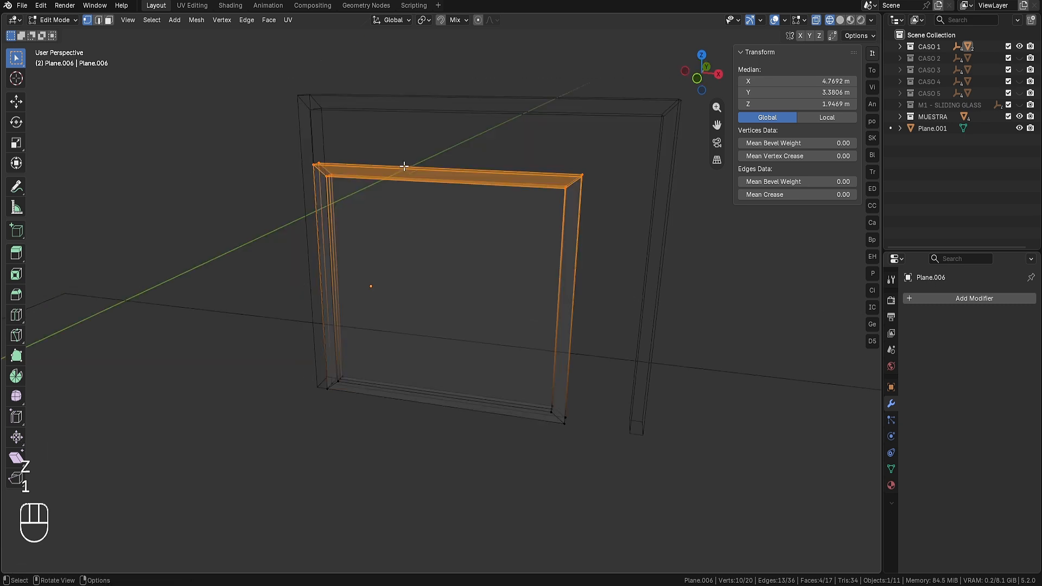
scroll(403, 168, "up", 1)
key("z")
left_click(448, 156)
scroll(447, 155, "up", 2)
middle_click_drag(345, 120, 352, 163, "shift")
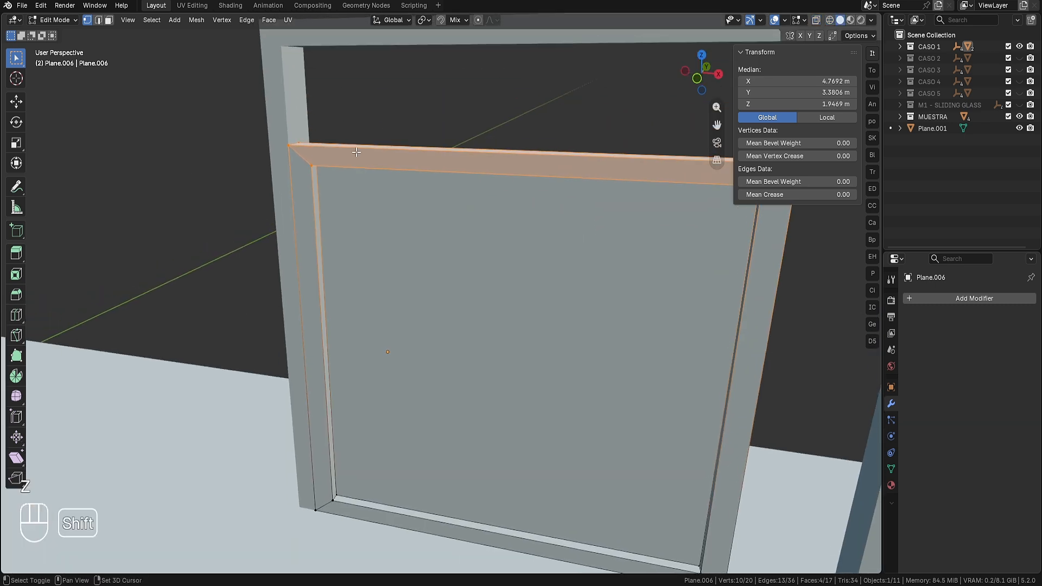
key("g")
key("z")
left_click(355, 54)
- Stretch the wide panel's free side toward the opposite frame post, giving a panel 2.81 m wide
scroll(355, 55, "down", 4)
key("z")
left_click_drag(633, 436, 526, 103)
scroll(592, 314, "up", 1)
middle_click_drag(597, 337, 565, 313, "shift")
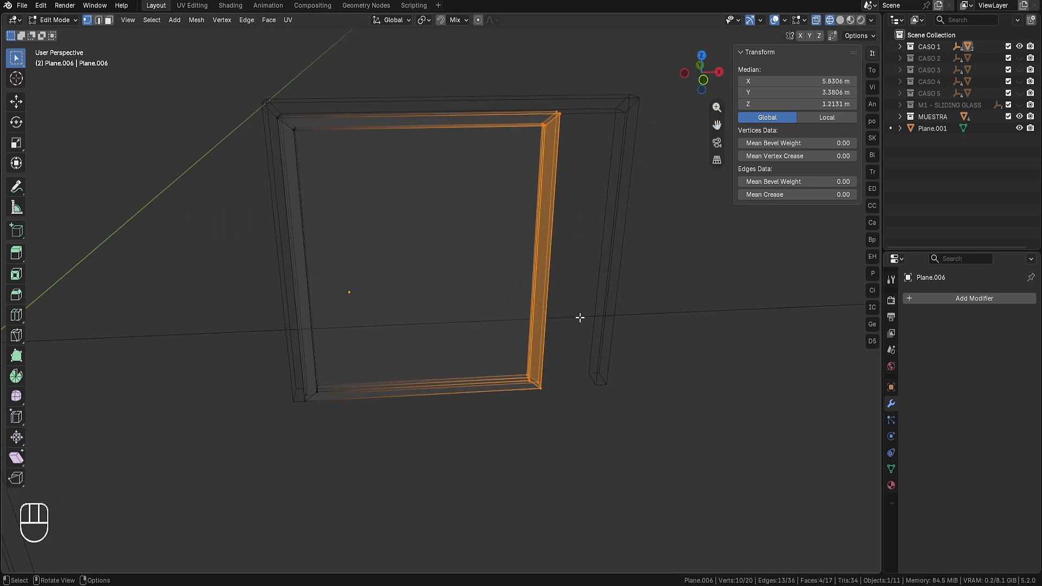
scroll(578, 316, "up", 2)
middle_click_drag(578, 244, 528, 320, "shift")
scroll(526, 321, "down", 1)
key("g")
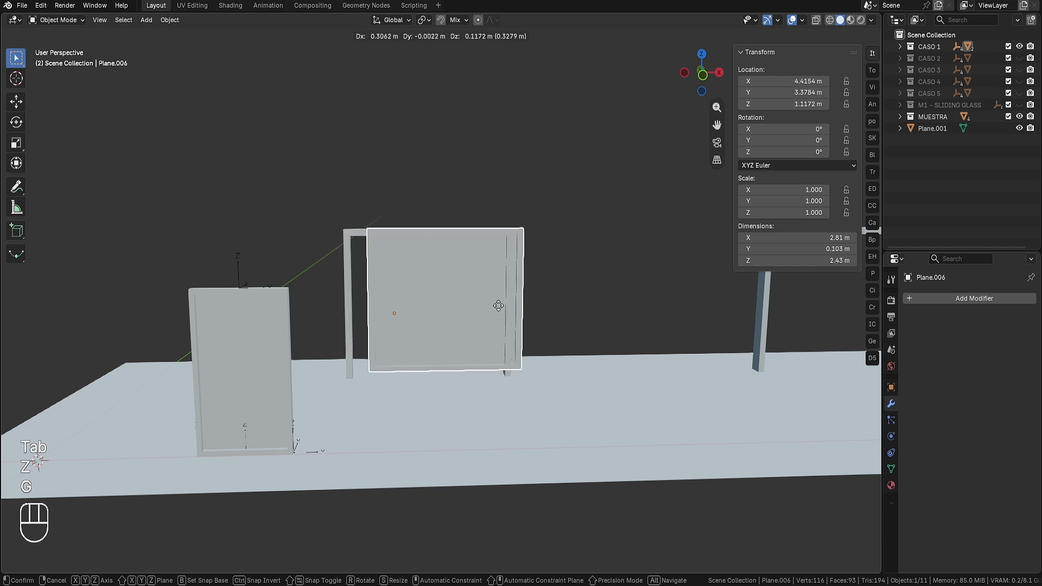
key("Escape")
- Examine the narrow panel and the arrow empties placed around it
middle_click_drag(569, 267, 633, 378)
key("s")
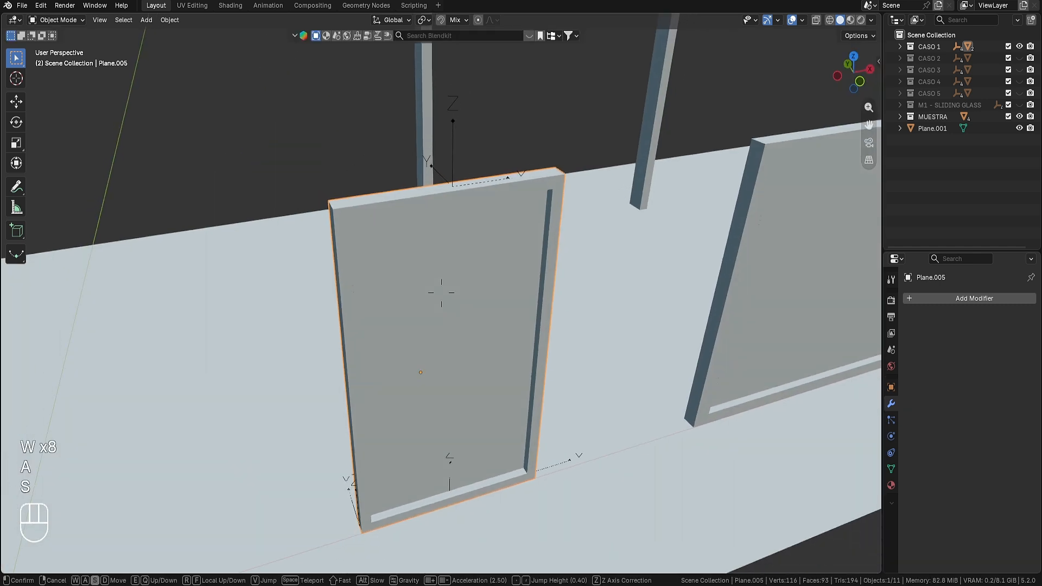
key("s")
key("s")
key("s")
key("s")
key("s")
key("s")
key("s")
key("s")
key("s")
key("s")
key("s")
key("s")
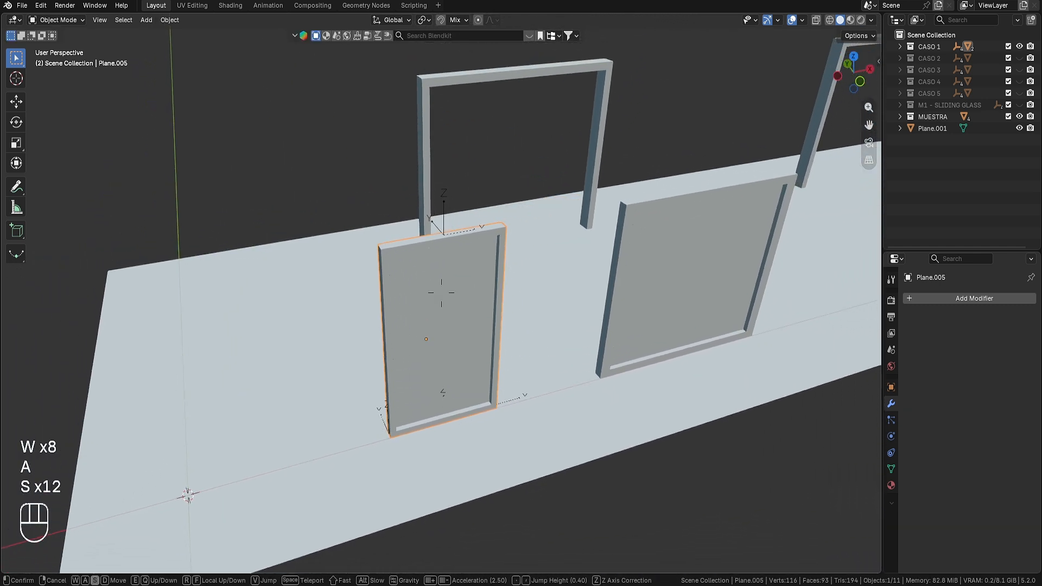
key("w")
key("w")
key("w")
key("w")
key("w")
key("w")
key("w")
key("w")
key("w")
key("w")
key("w")
key("s")
key("s")
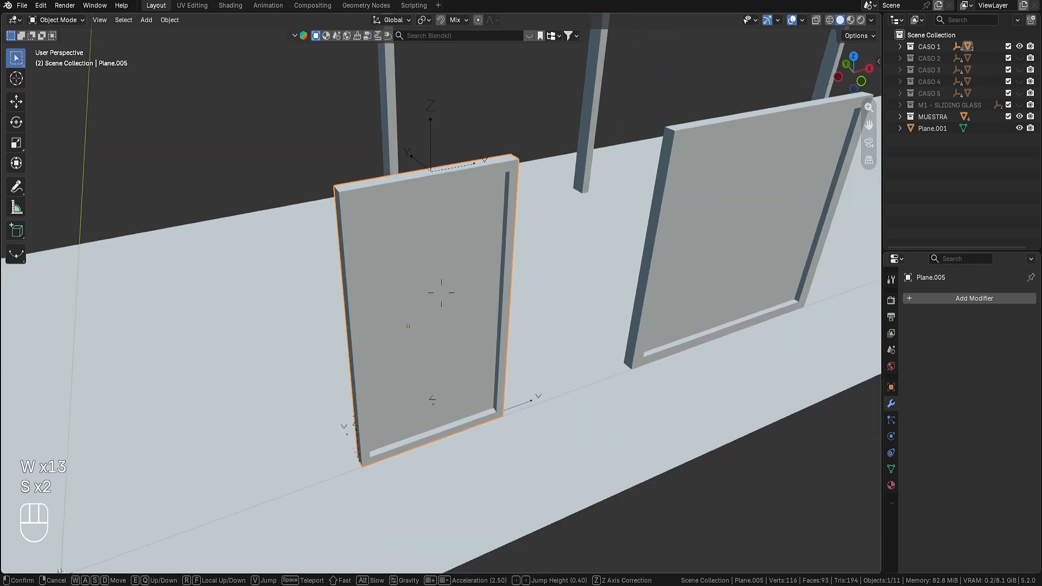
key("w")
- Try moving the arrows empty at the top of the narrow panel
left_click(441, 292)
left_click(436, 142)
key("g")
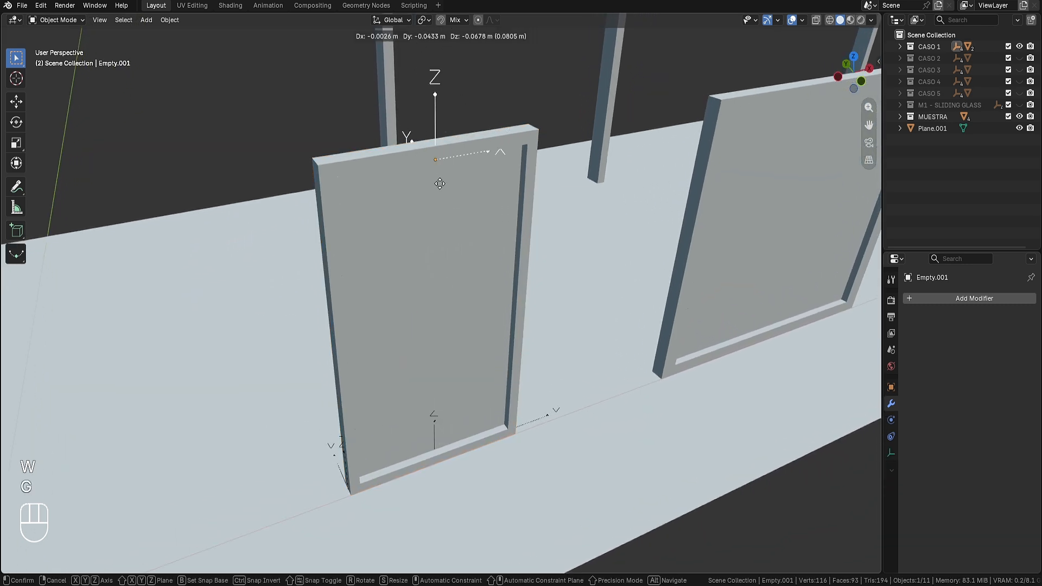
key("Escape")
- Add an Arrows empty to the scene
key("shift+a")
mouse_move(468, 335)
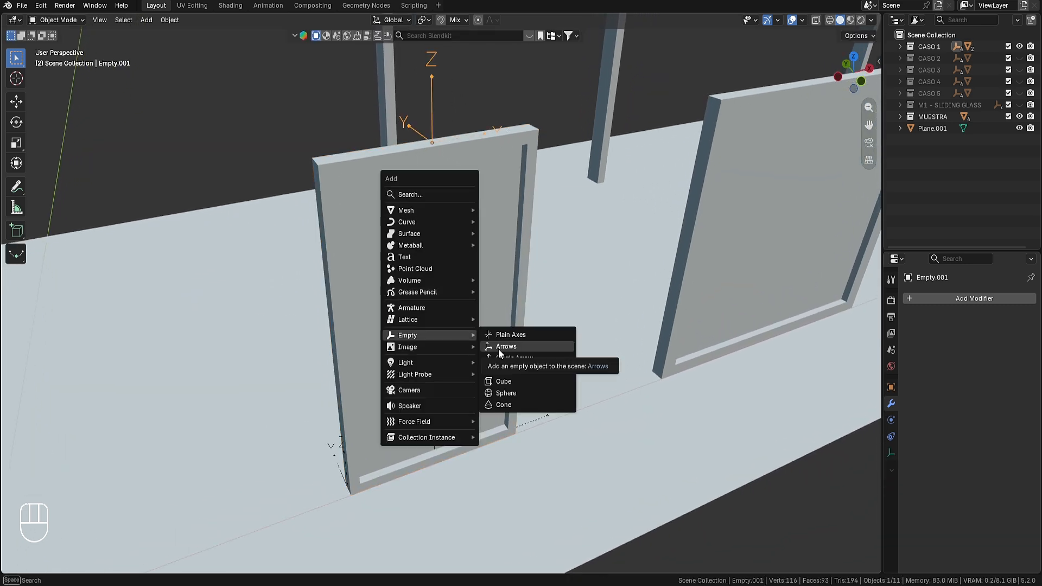
left_click(503, 348)
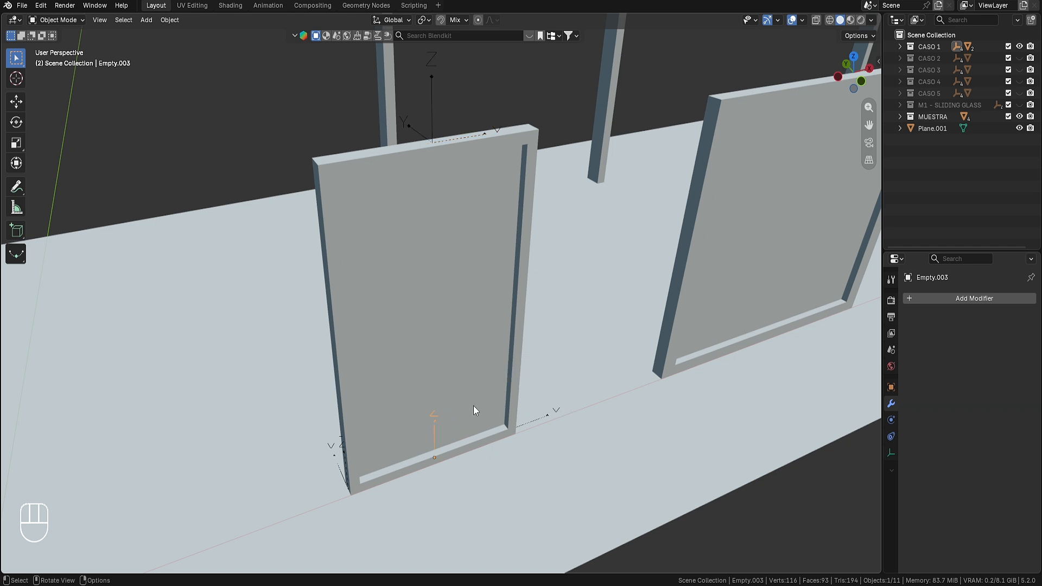
- Try moving the empty at the narrow panel's bottom centre and select at the panel's lower left corner
key("g")
key("Escape")
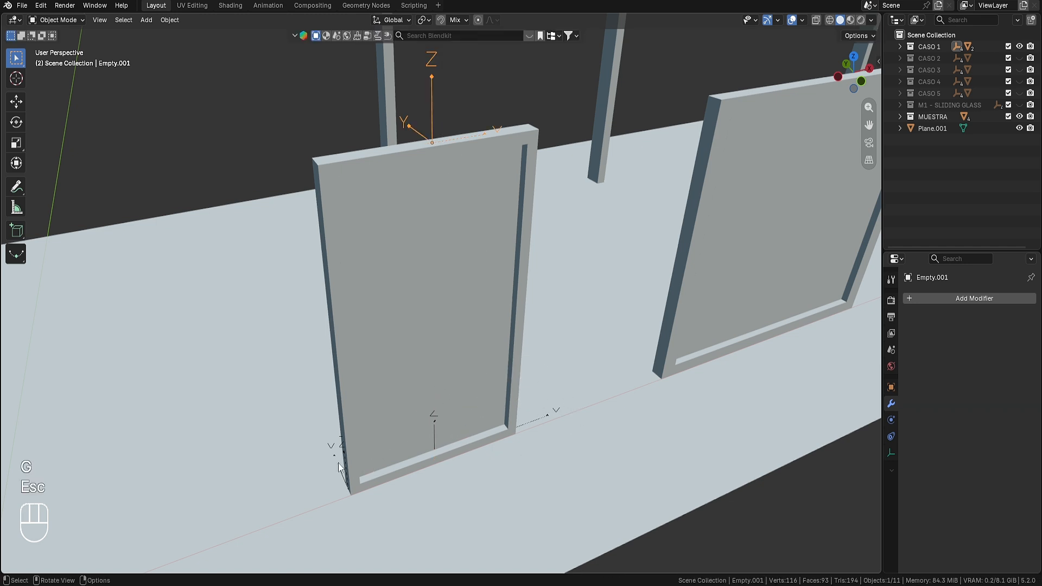
left_click(343, 452)
left_click(343, 451)
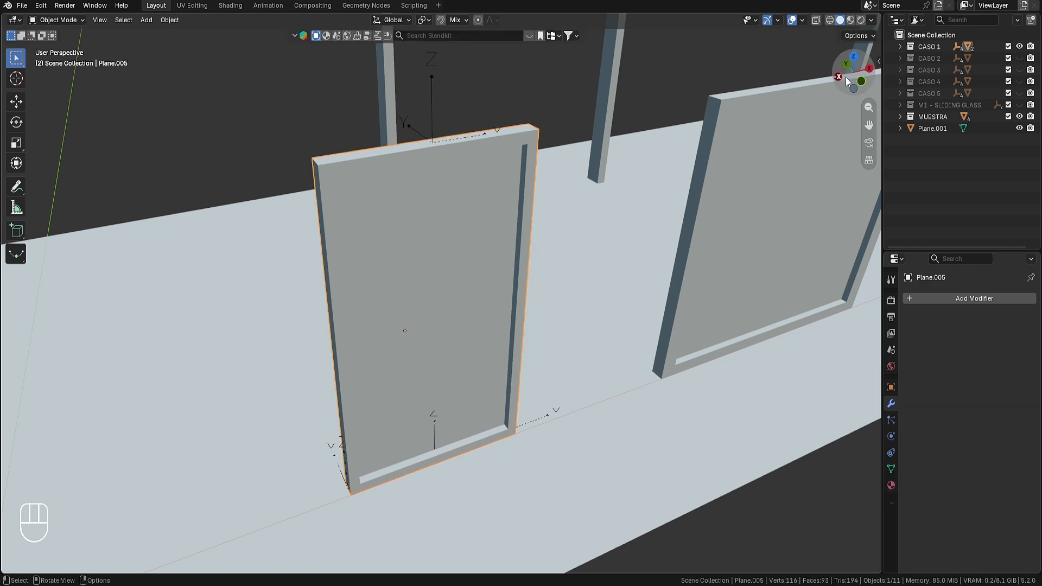
- Parent the narrow panel (Plane.005) to Empty.003 in the CASO 1 collection and test-move that empty
left_click(900, 47)
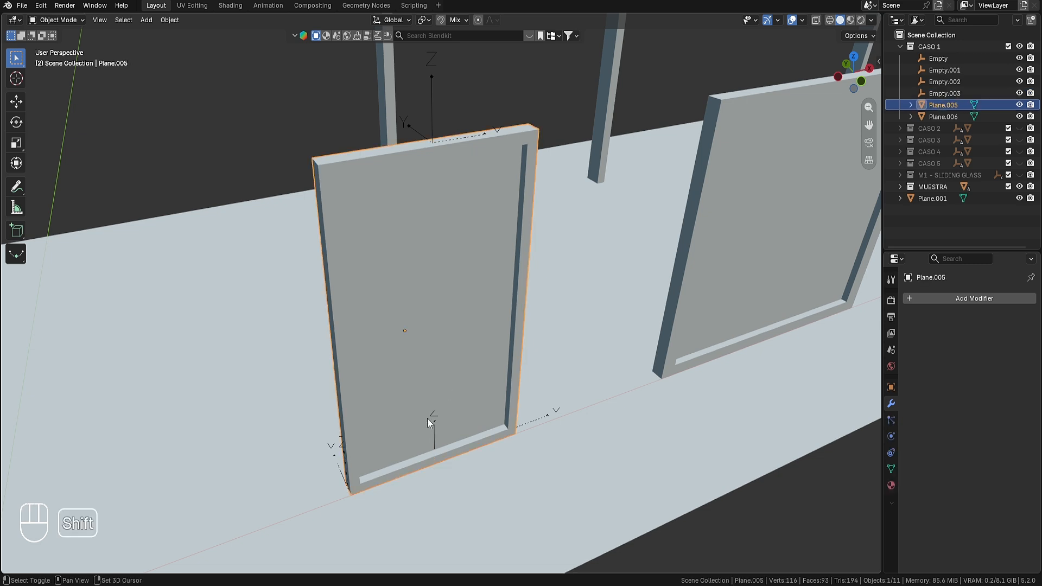
middle_click_drag(427, 418, 242, 383)
middle_click_drag(242, 383, 231, 381)
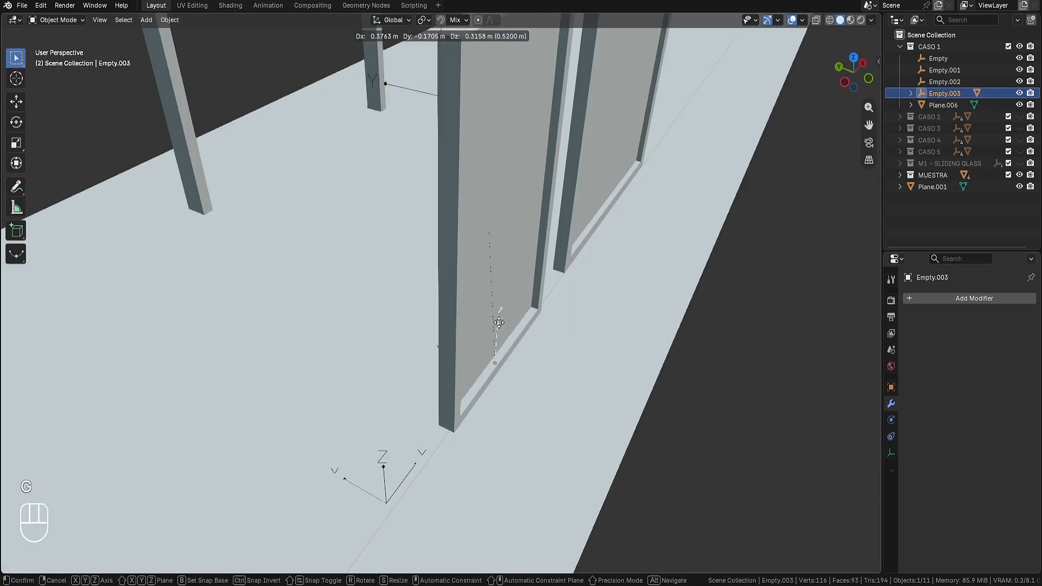
key("Escape")
- Box-select the narrow panel's top vertices in Edit Mode and test-move the empty above them
left_click(471, 252)
left_click(457, 167)
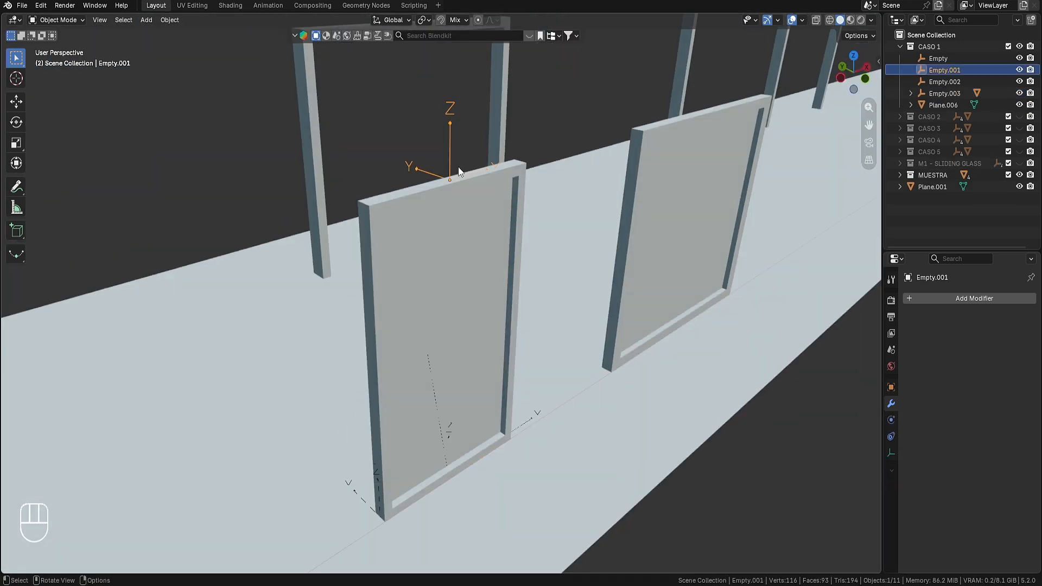
middle_click_drag(458, 167, 471, 179)
left_click(444, 210)
key("Tab")
left_click_drag(574, 255, 336, 119)
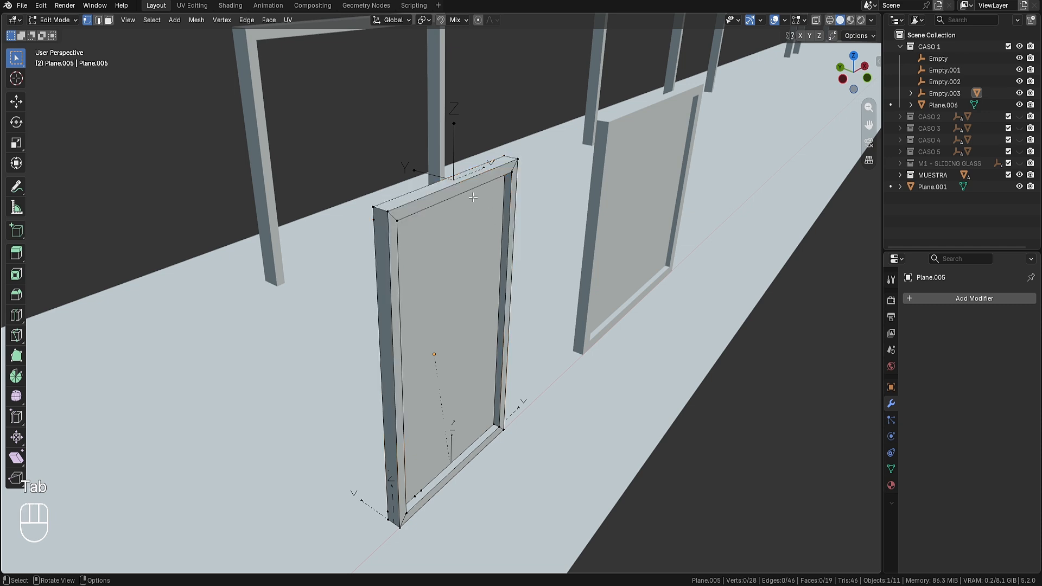
key("Tab")
left_click(454, 180)
key("g")
key("Escape")
- Select the vertices along the narrow panel's left side in wireframe and pick the empty at that lower corner
left_click(435, 341)
mouse_move(402, 420)
middle_mouse_down("shift")
mouse_move(435, 341)
mouse_move(374, 337)
middle_mouse_up("shift")
key("Tab")
key("z")
left_click(206, 336)
left_click_drag(325, 59, 441, 472)
key("z")
middle_click_drag(501, 402, 440, 453)
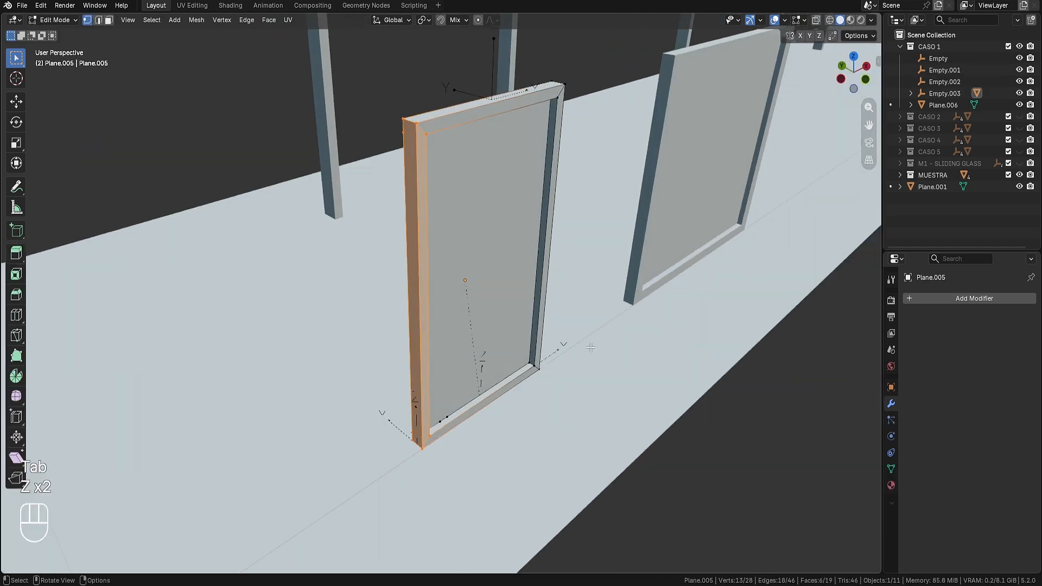
key("Tab")
left_click(389, 422)
left_click(389, 421)
- Select the vertices along the narrow panel's opposite vertical side in wireframe and return to Object Mode
mouse_move(430, 416)
middle_mouse_down()
mouse_move(820, 356)
mouse_move(801, 359)
middle_mouse_up()
left_click(542, 414)
key("Tab")
key("z")
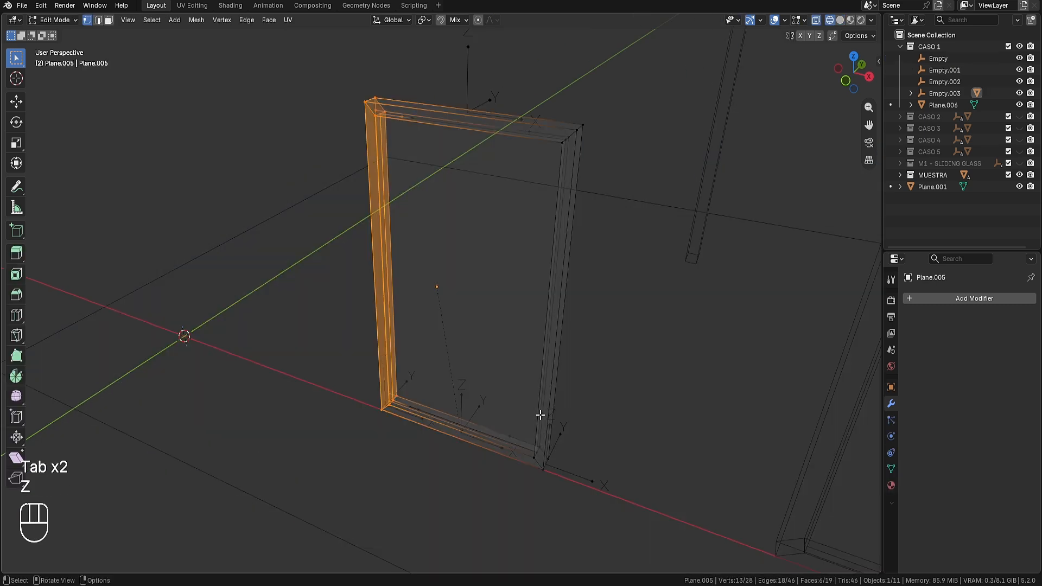
left_click_drag(659, 509, 536, 82)
key("z")
key("Tab")
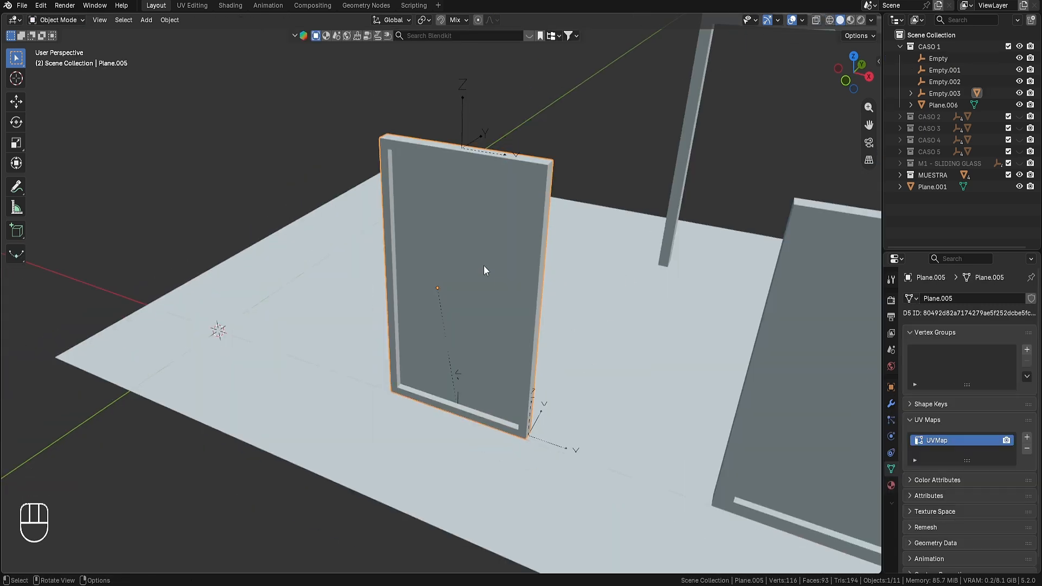
- Create three vertex groups on the narrow panel and name them L1, L2 and L3
middle_click_drag(483, 265, 678, 261)
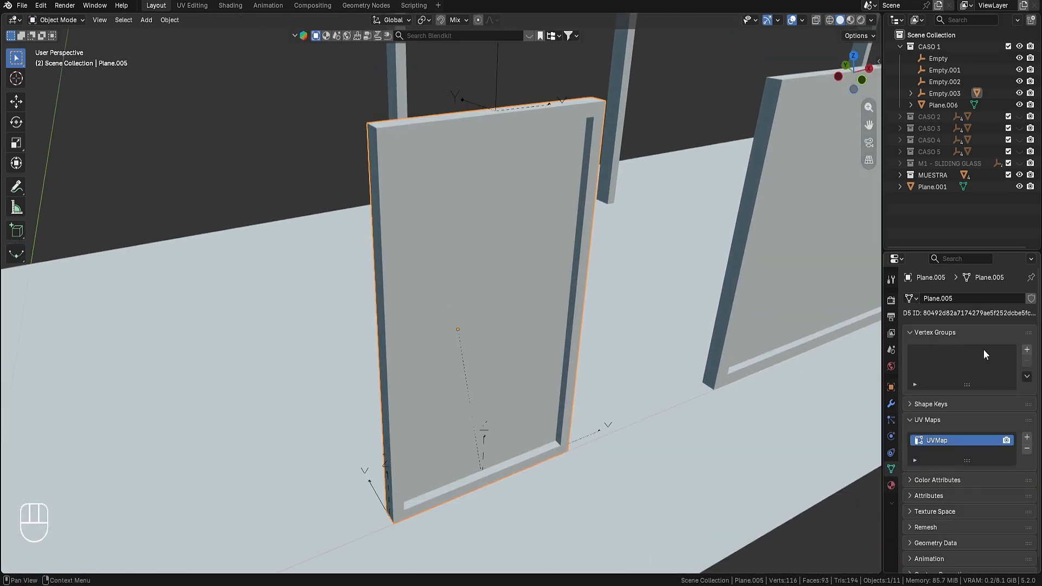
left_click(1026, 351)
left_click(1026, 351)
left_click(1026, 351)
double_click(965, 352)
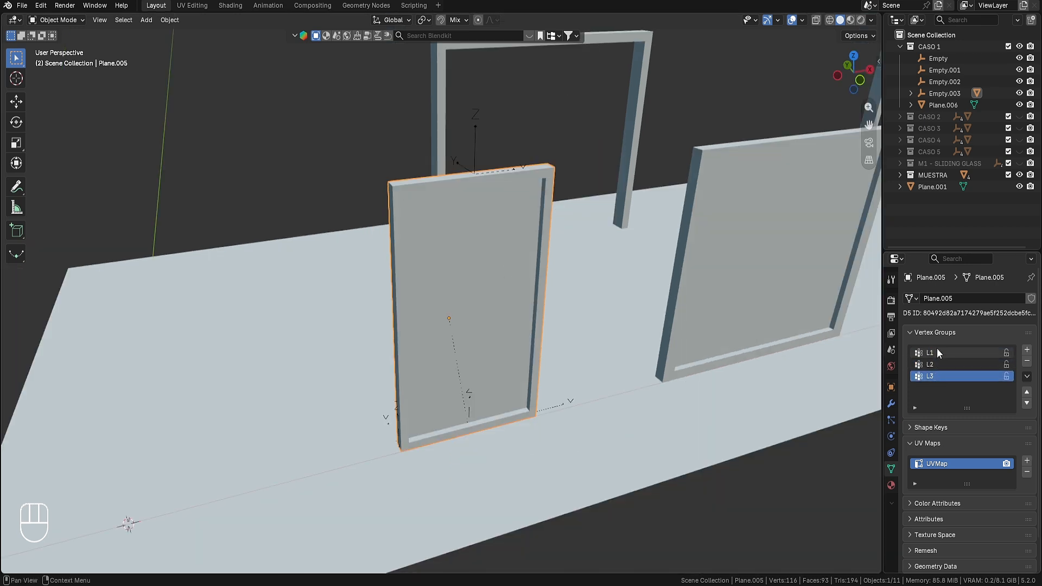
- Assign the vertices along the narrow panel's left side to vertex group L1 and check the group by selecting it
left_click(937, 352)
key("Tab")
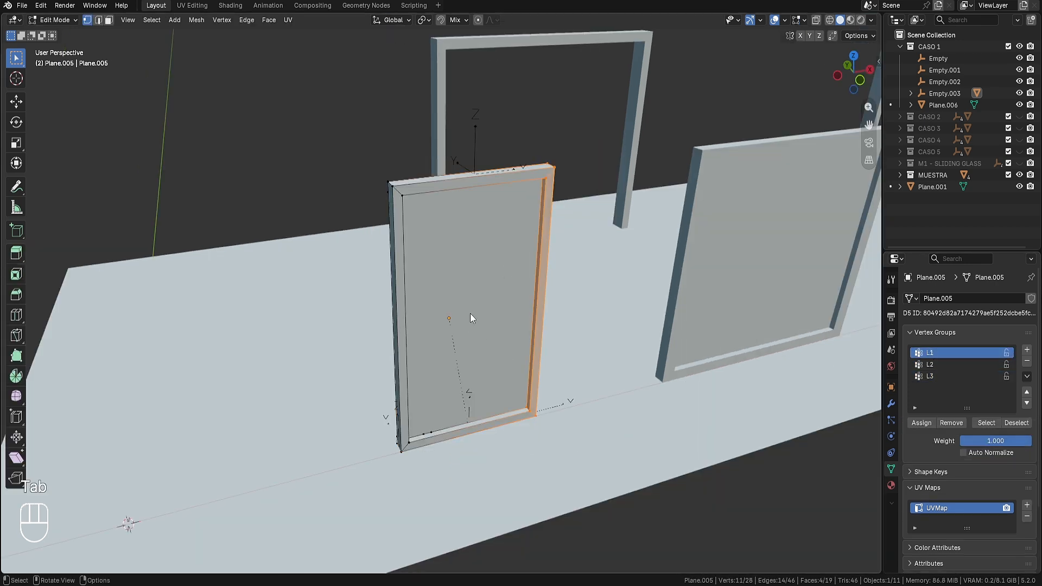
key("shift+z")
middle_click_drag(471, 318, 426, 496)
left_click_drag(427, 501, 351, 159)
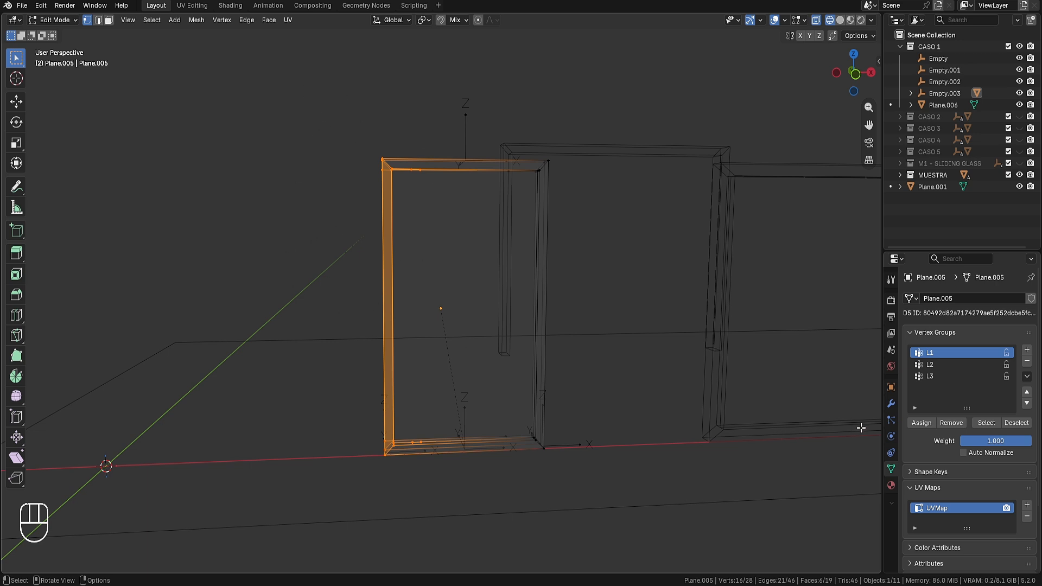
left_click(669, 460)
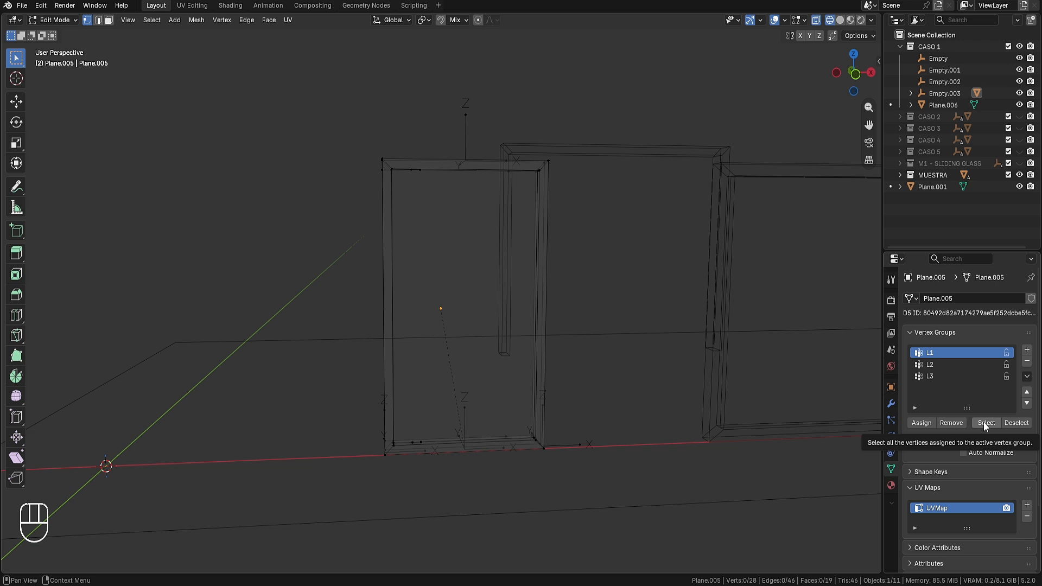
left_click(984, 423)
left_click(484, 299)
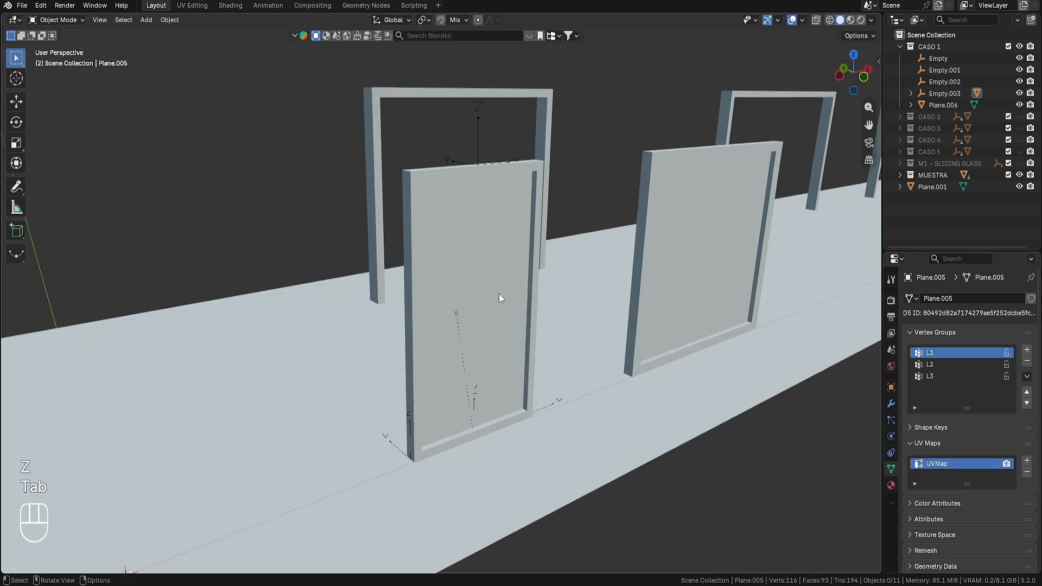
- Add a Hook modifier to the narrow panel (Plane.005)
key("w")
key("a")
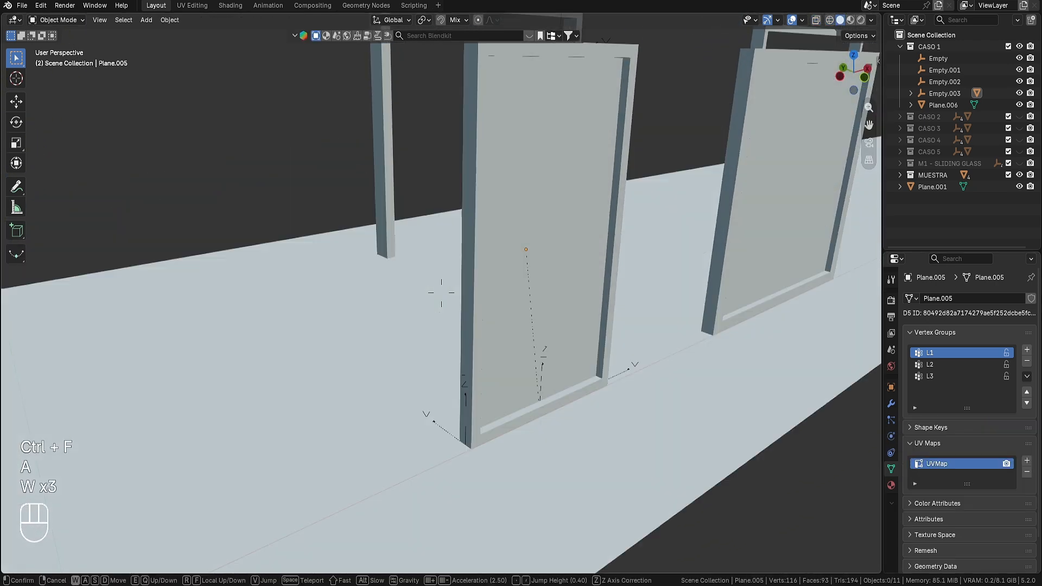
key("s")
key("w")
left_click(575, 299)
left_click(575, 299)
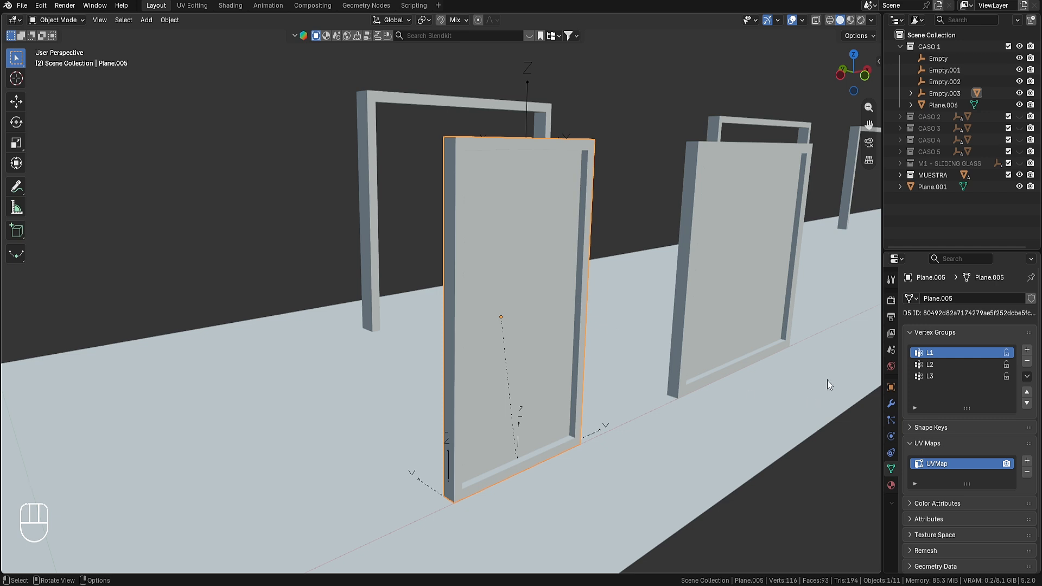
left_click(890, 404)
left_click(943, 299)
mouse_move(910, 336)
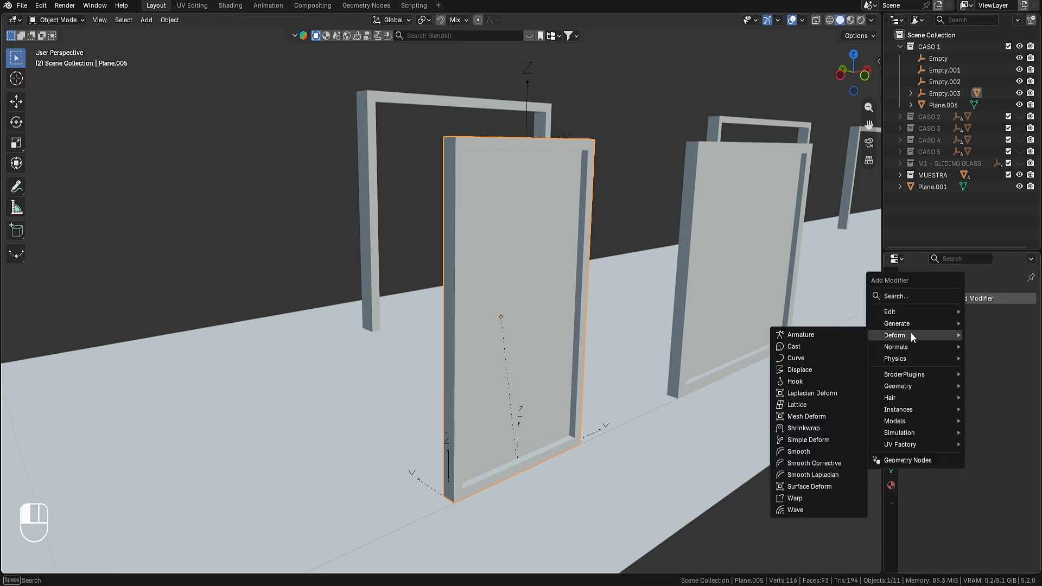
left_click(795, 382)
- Set the hook's object to Plane.001 and its vertex group to L1
left_click(1014, 334)
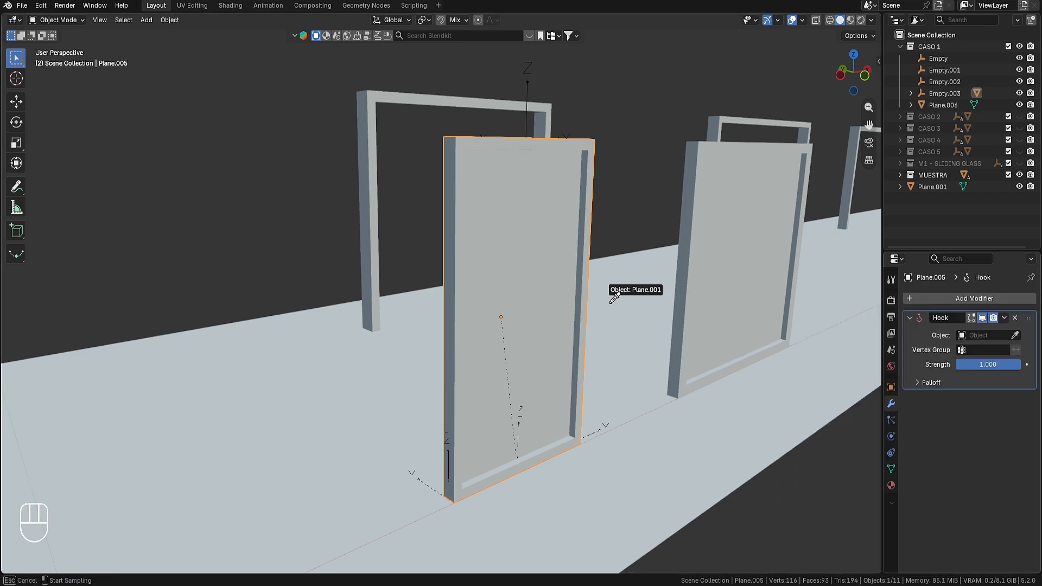
left_click(420, 470)
left_click(985, 350)
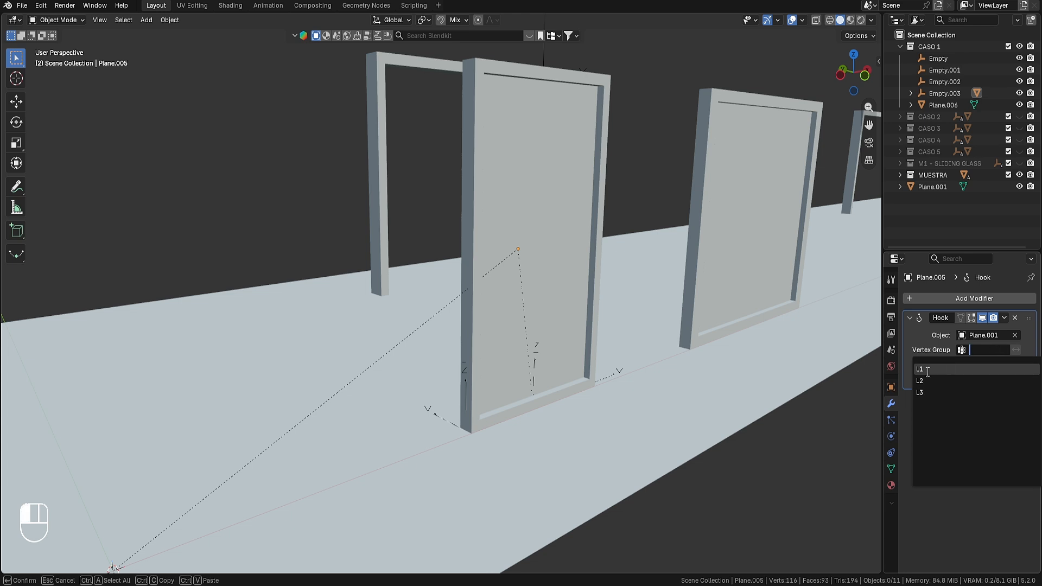
left_click(929, 370)
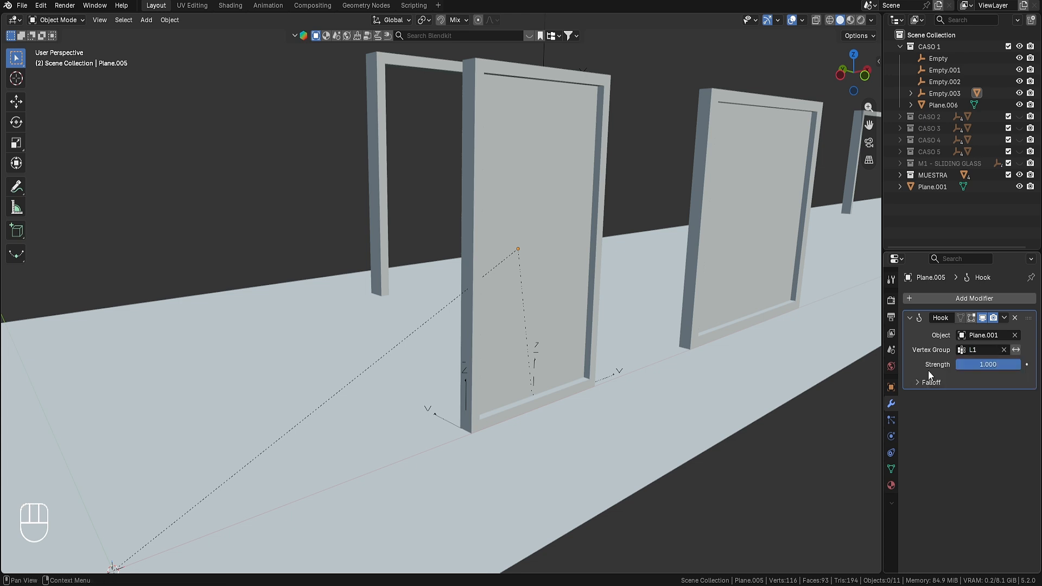
- Change the narrow panel's first hook object to Empty at the panel's lower-left corner
left_click(464, 389)
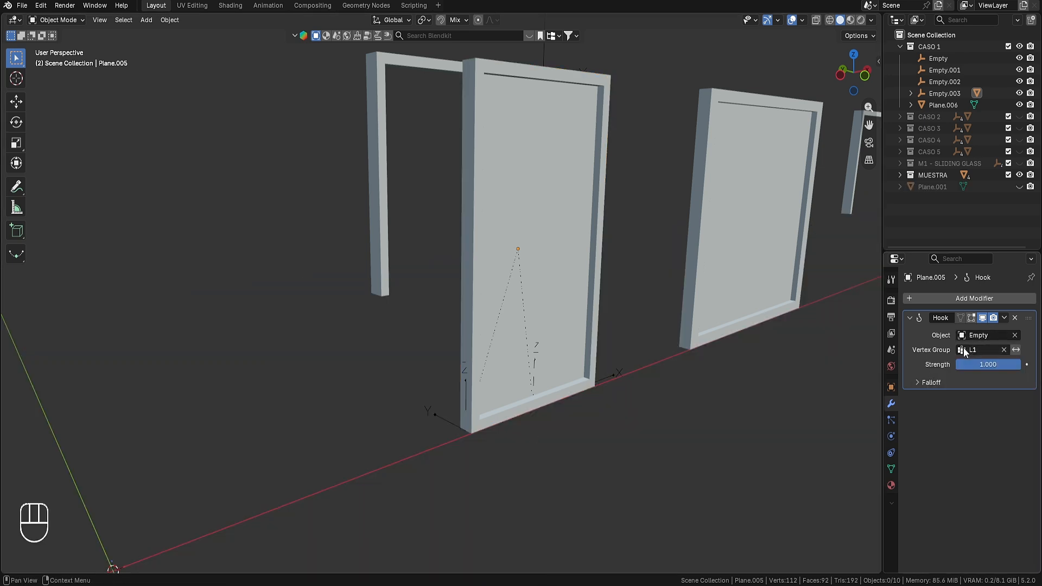
left_click(979, 355)
- Try moving Empty along the X axis to test the hook on the panel's left side
key("g")
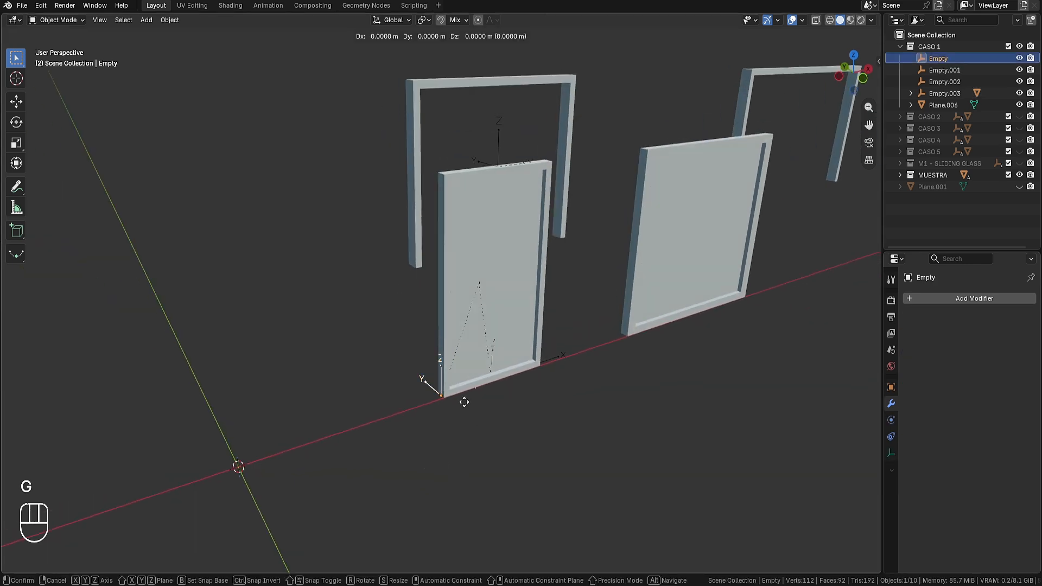
key("x")
key("Escape")
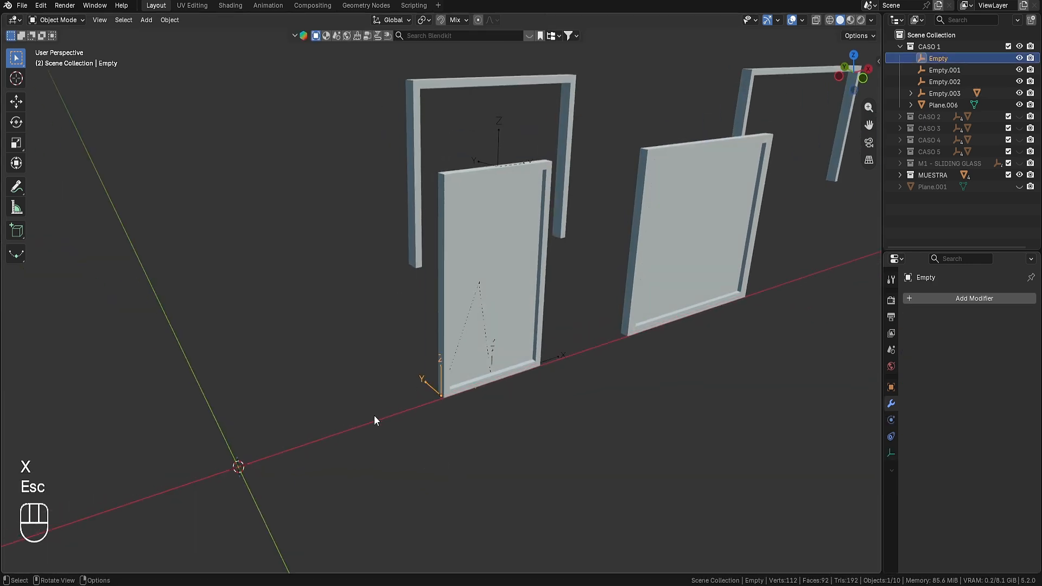
key("g")
key("Escape")
key("g")
key("x")
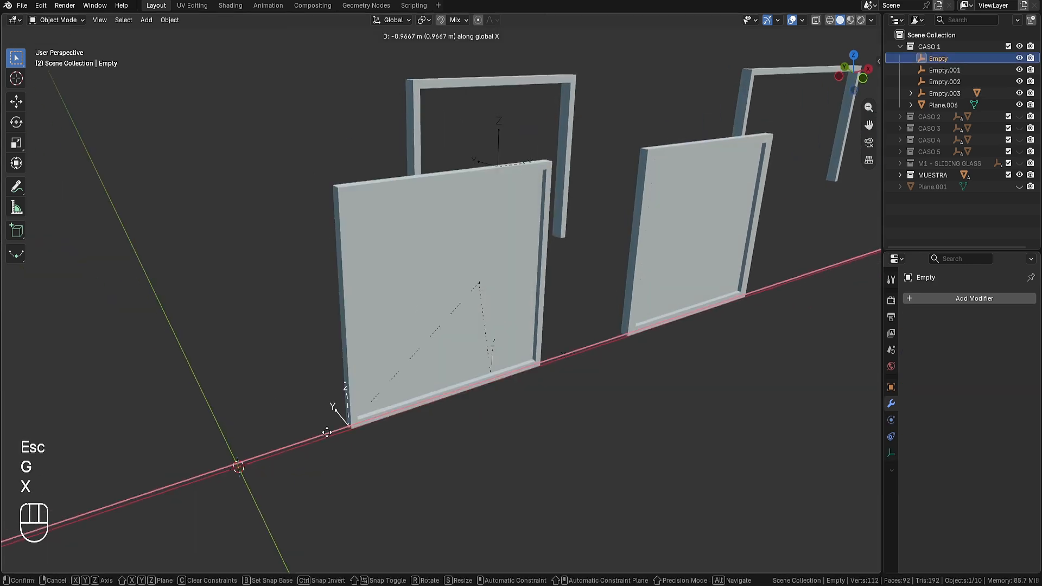
key("Escape")
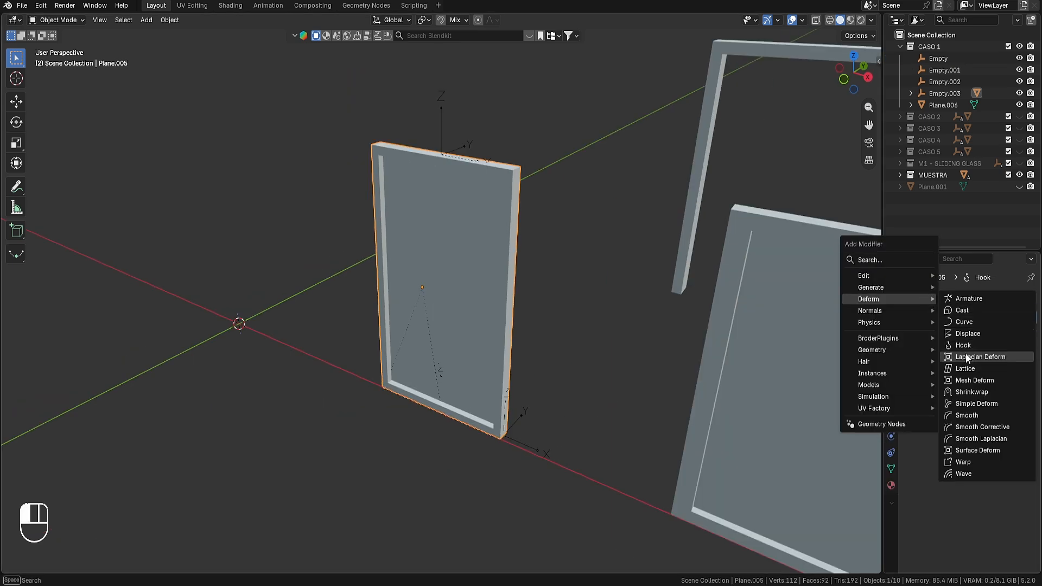
- Add a second Hook modifier to the narrow panel with object Empty.002 and vertex group L2
left_click(969, 340)
left_click(1014, 350)
left_click(538, 450)
left_click(983, 365)
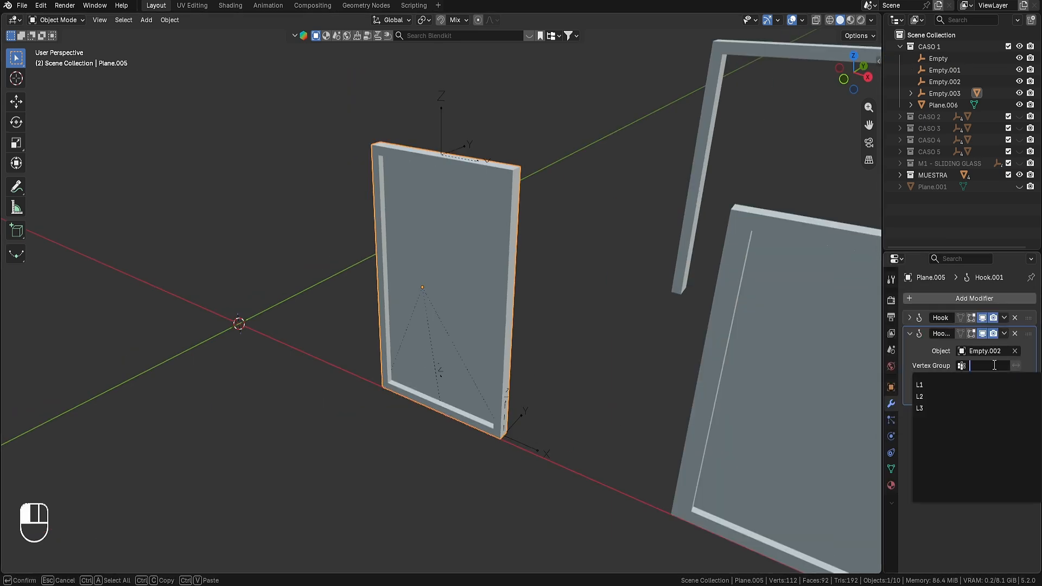
left_click(971, 390)
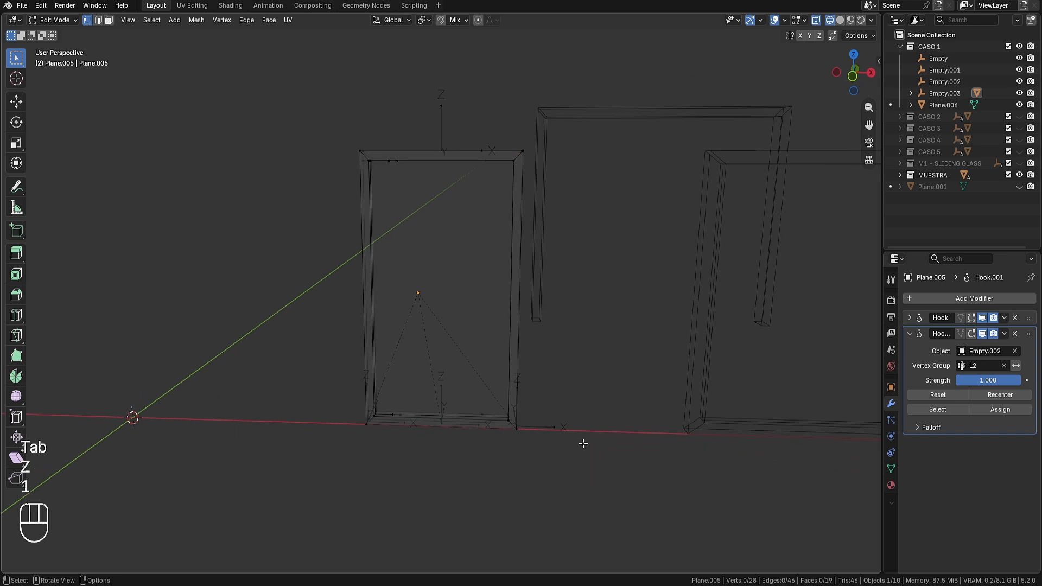
- Assign the vertices along the narrow panel's right side to vertex group L2 and check the group by selecting it
left_click_drag(588, 498, 511, 133)
left_click(890, 468)
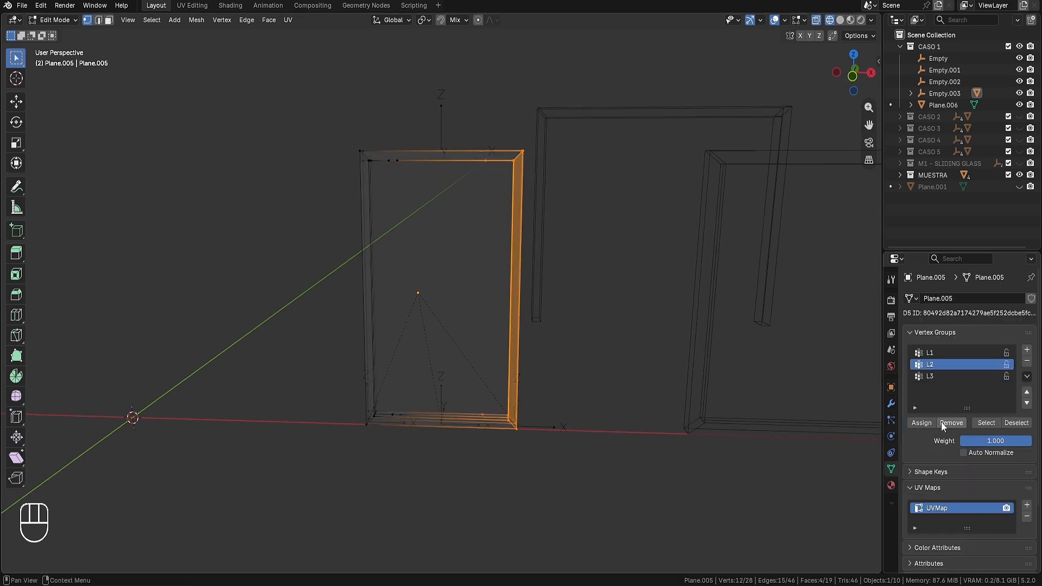
left_click(921, 423)
left_click(700, 446)
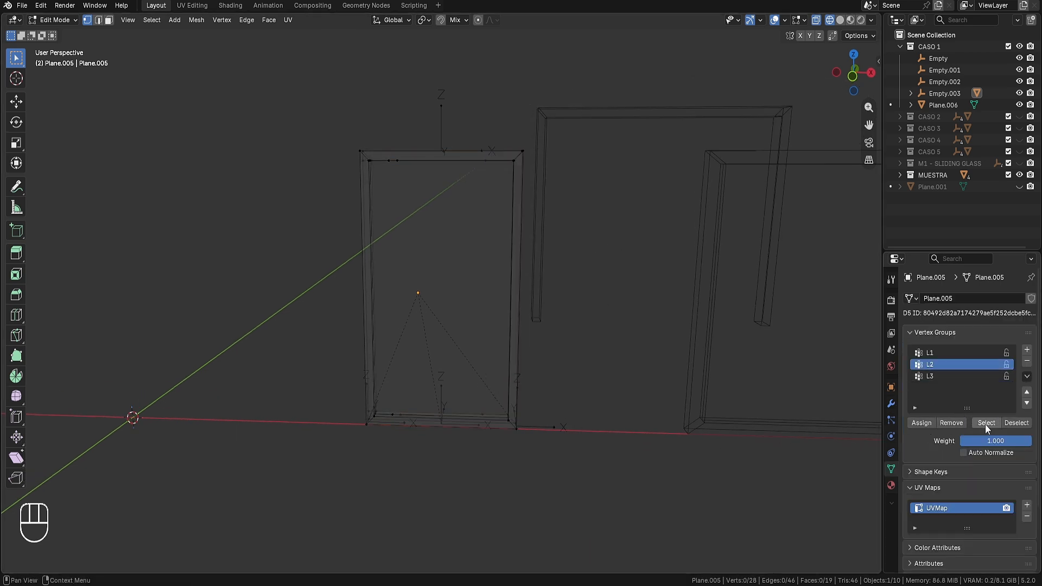
left_click(986, 422)
left_click(613, 440)
- Assign the narrow panel's top vertices to vertex group L3, check the group, and return to Object Mode with solid shading
left_click_drag(626, 413, 355, 113)
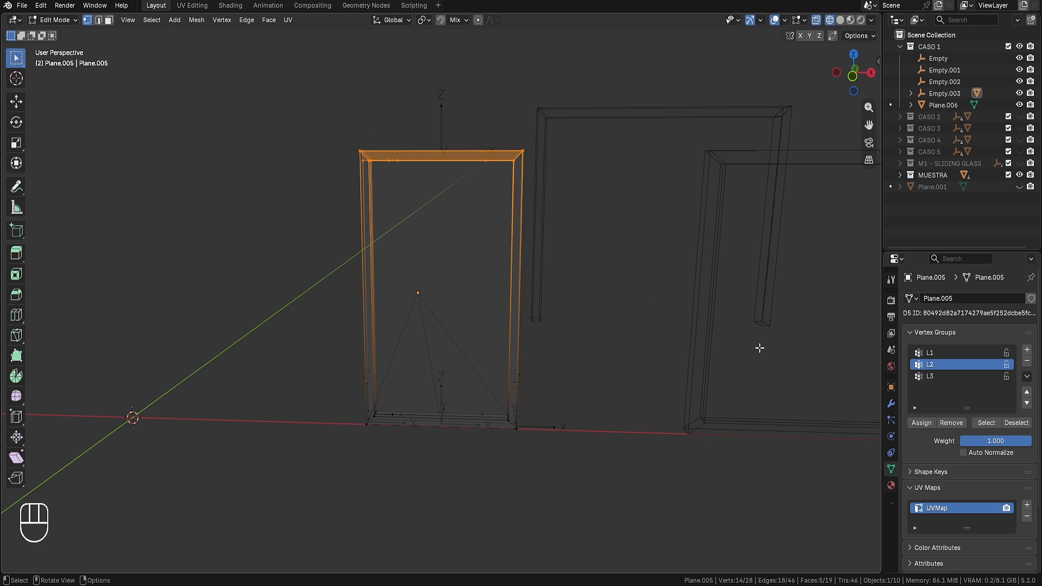
left_click(944, 376)
left_click(721, 410)
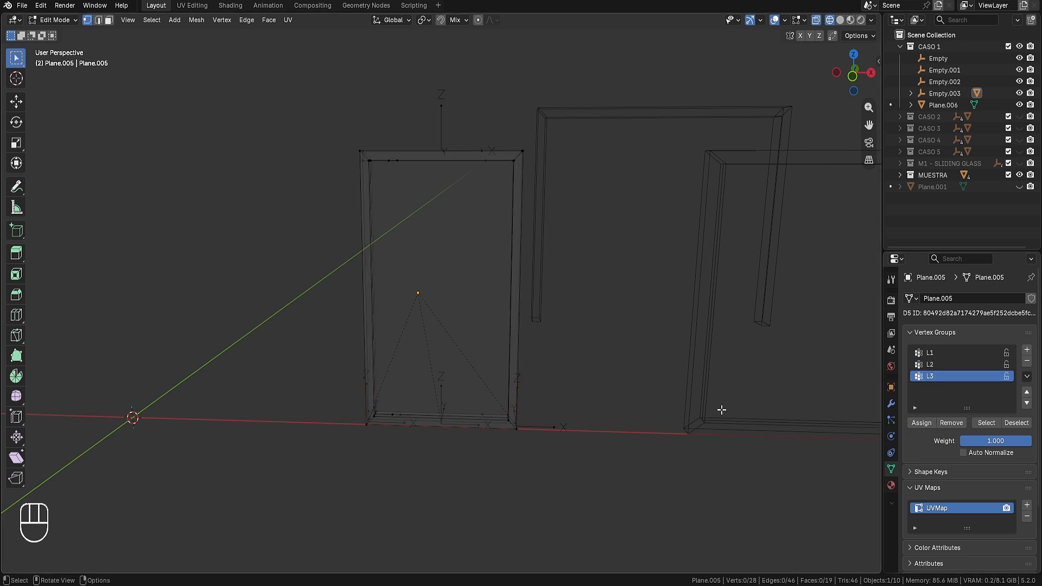
left_click(986, 422)
key("Tab")
key("z")
left_click(645, 369)
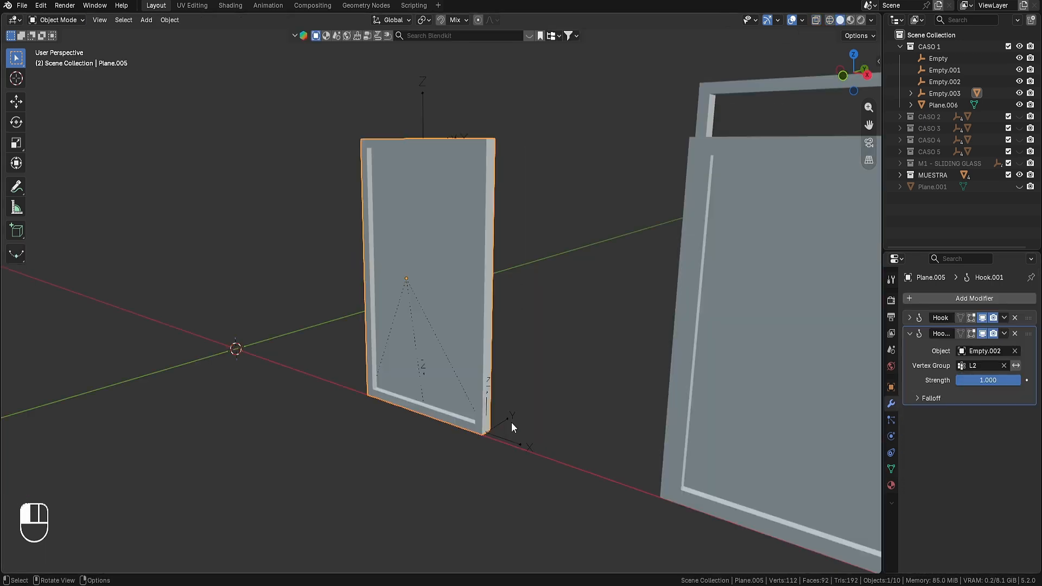
- Try moving the two lower side empties along X to test the panel's width hooks
left_click(511, 424)
key("g")
key("x")
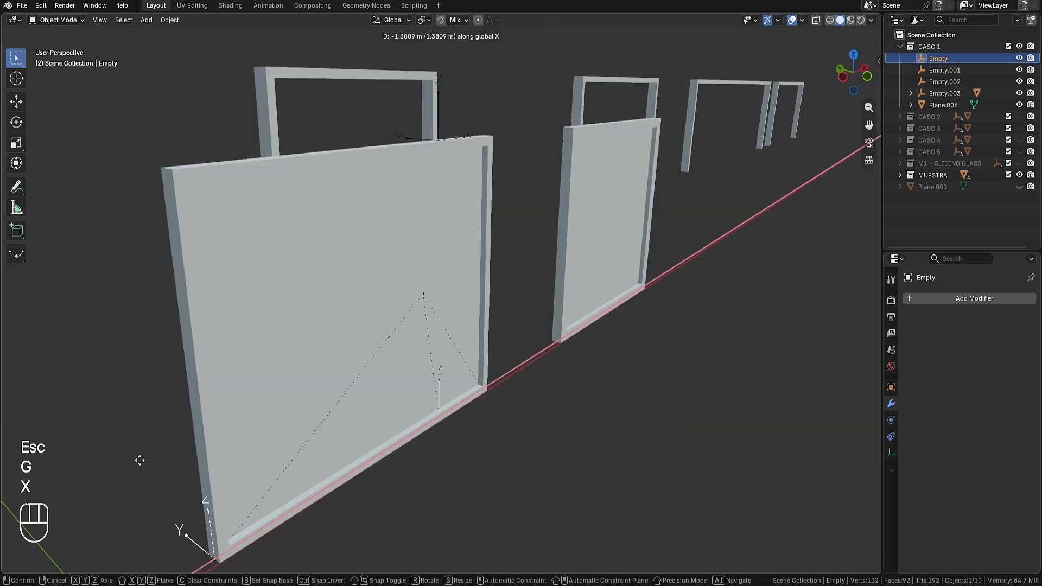
key("Escape")
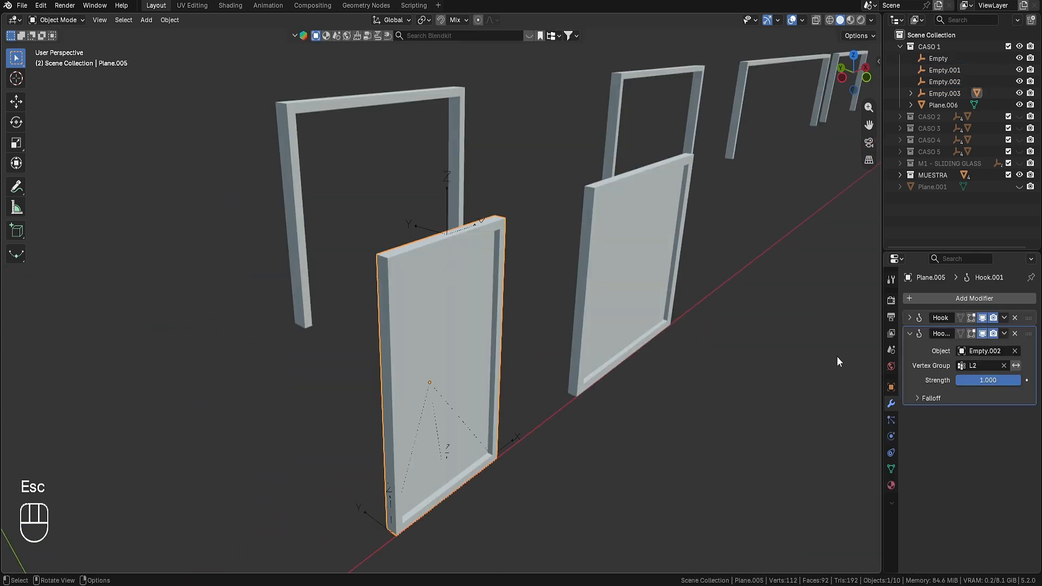
- Add a third Hook modifier to the narrow panel with Empty.001 as its object
left_click(925, 297)
mouse_move(926, 296)
left_click(815, 390)
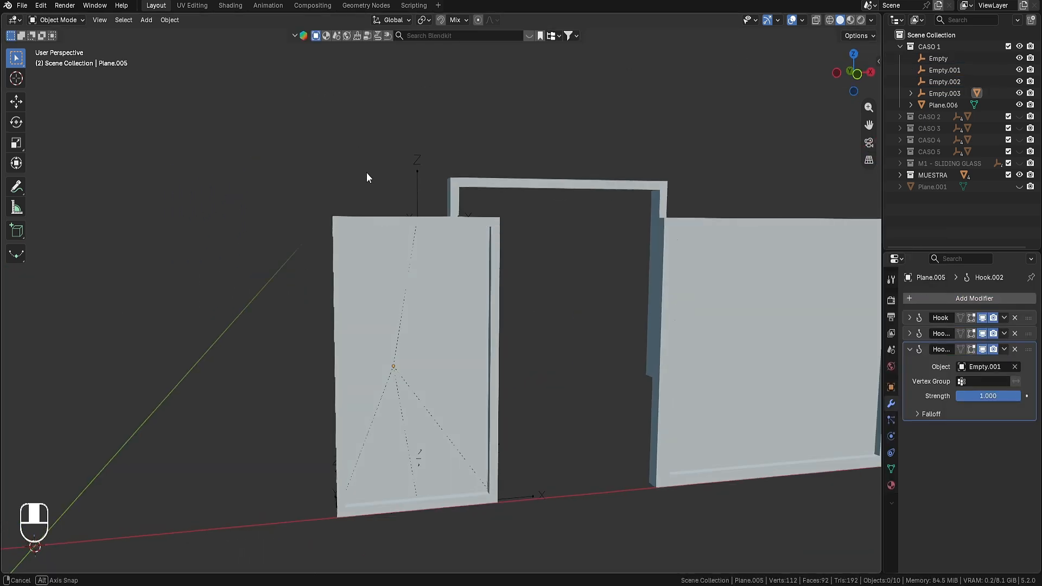
- Try moving Empty.001 above the panel along the Z axis
left_click(428, 179)
key("g")
key("z")
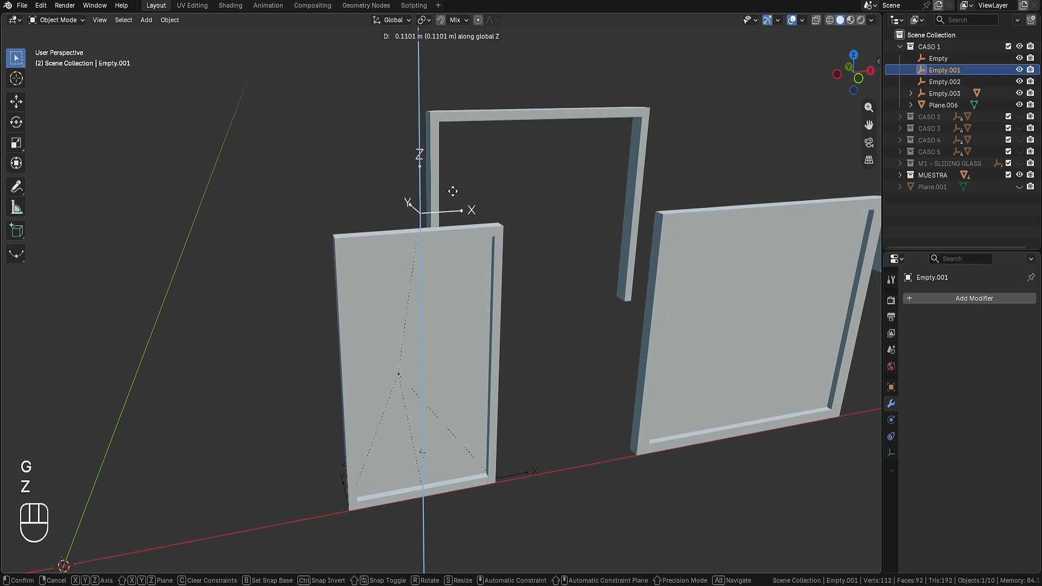
key("Escape")
- Set the third hook's vertex group to L3 and collapse the panel's Hook modifiers
left_click(471, 256)
left_click(976, 381)
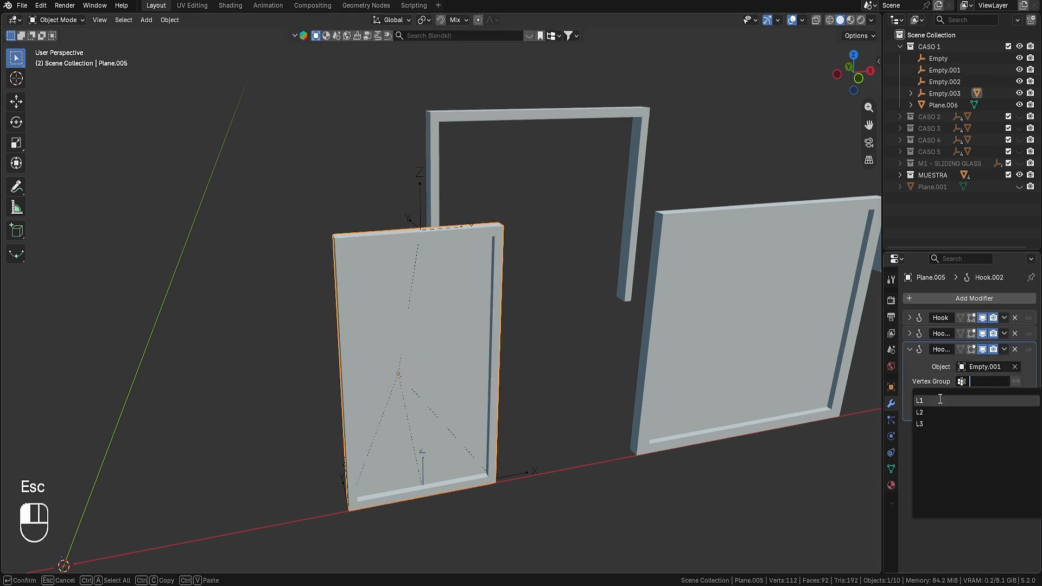
left_click(919, 423)
left_click_drag(930, 333, 897, 360)
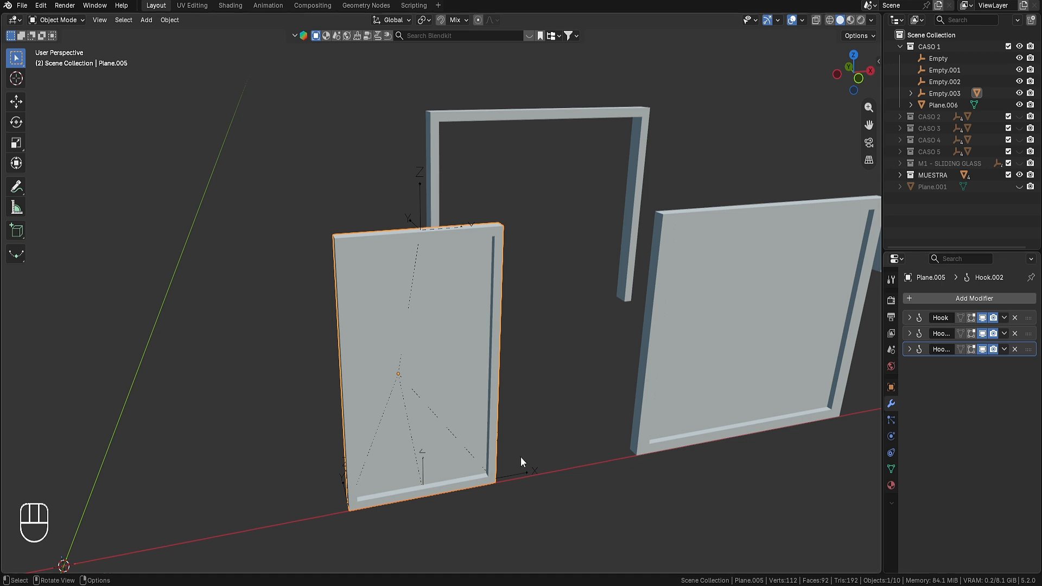
- Try raising the top empty, Empty.001, along Z to test the panel's height hook
left_click(513, 475)
left_click(343, 485)
left_click(419, 197)
key("g")
key("z")
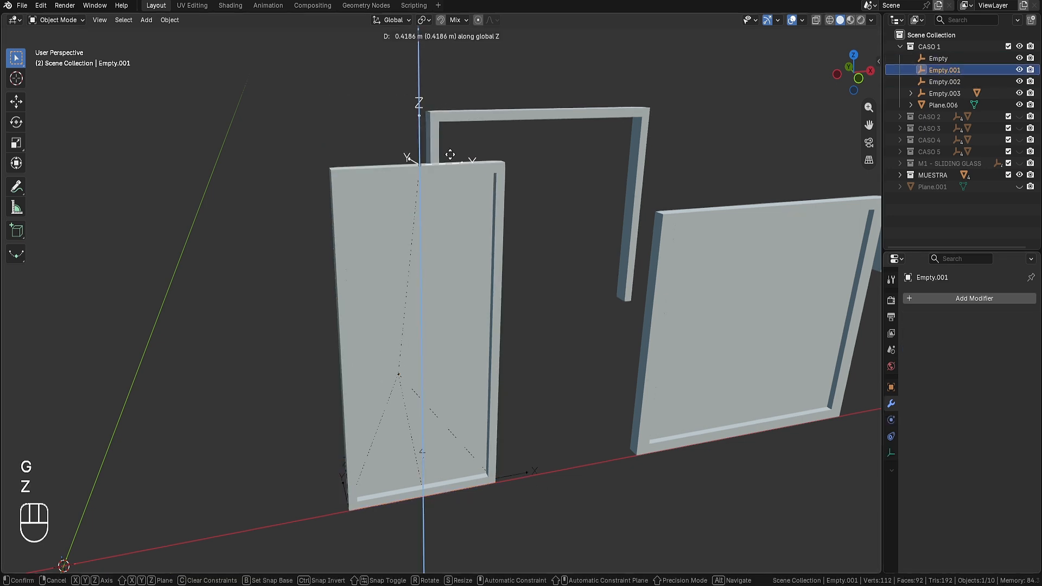
key("Escape")
- Try moving the bottom-centre empty, Empty.003, to test how the panel follows it
left_click(422, 464)
scroll(665, 451, "down", 3)
middle_click_drag(616, 319, 494, 265)
key("g")
key("Escape")
left_click(582, 367)
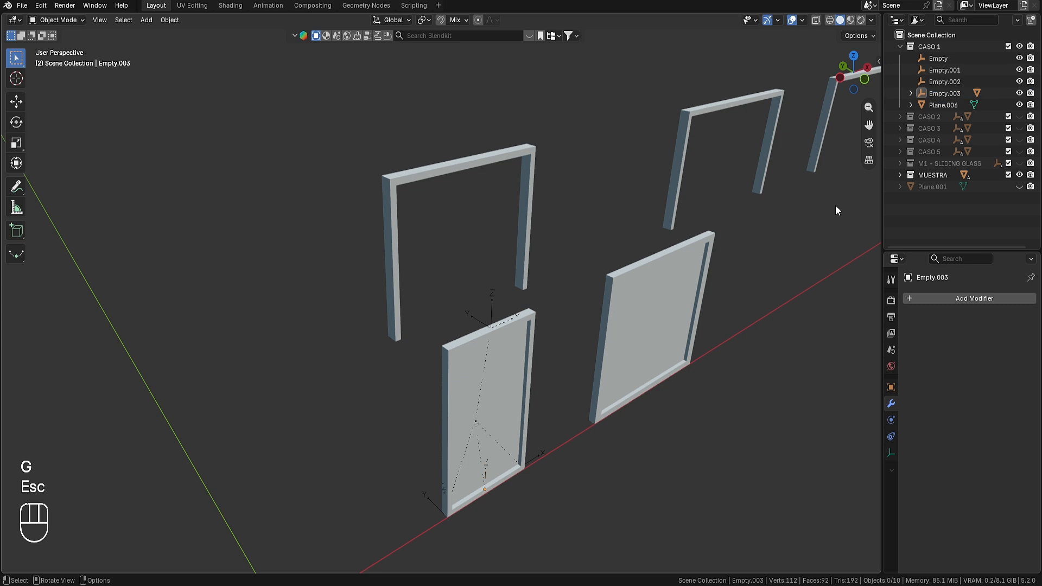
- Parent Empty, Empty.001 and Empty.002 to the bottom-centre Empty.003 using the Object option
middle_click_drag(835, 205, 563, 498)
left_click_drag(563, 498, 358, 299)
key("KP_Decimal")
left_click(529, 187, "shift")
left_click(432, 400, "shift")
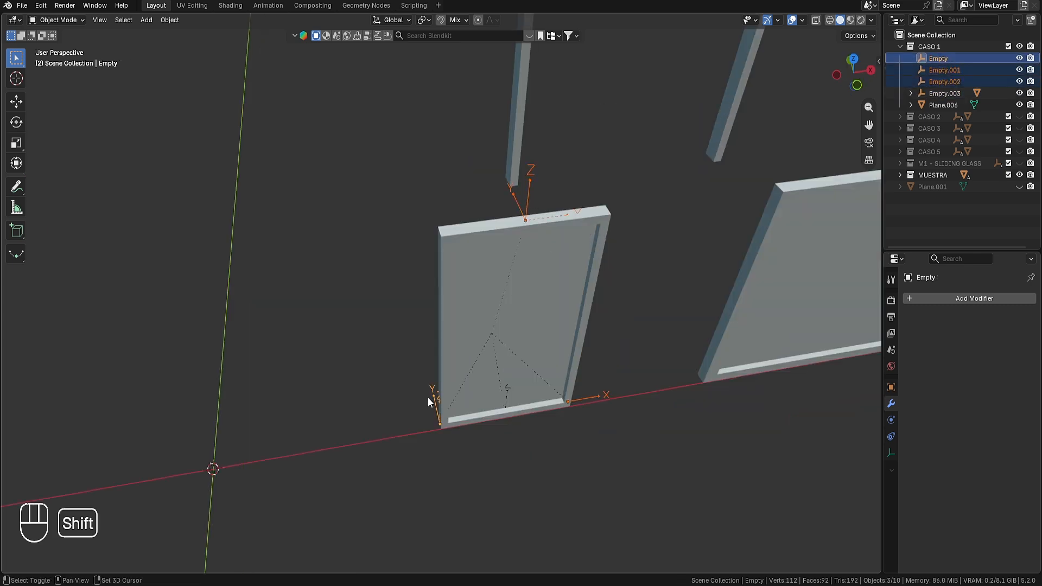
middle_click_drag(497, 409, 468, 416)
left_click(432, 336, "shift")
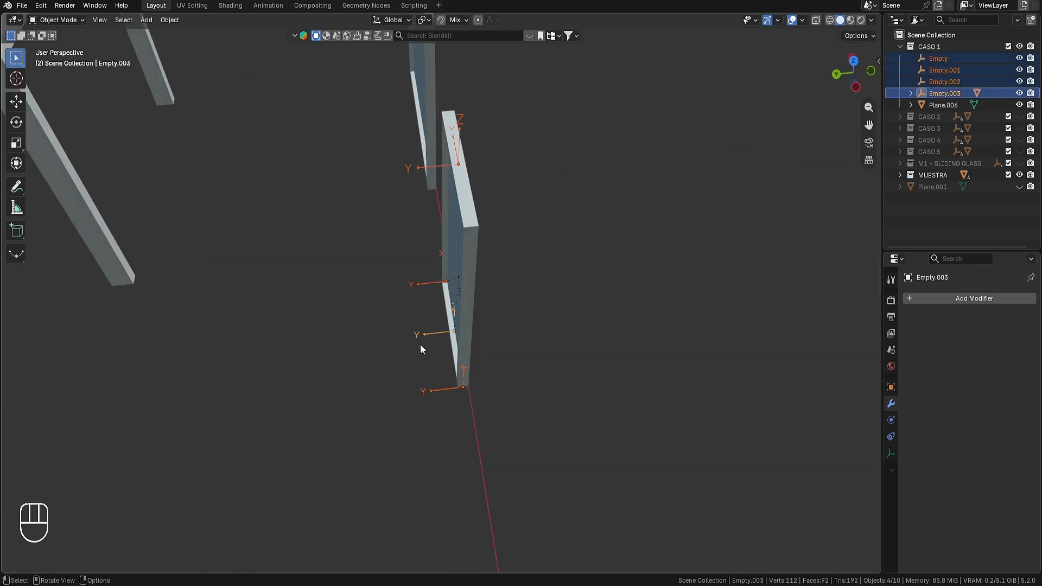
middle_click_drag(455, 325, 546, 424)
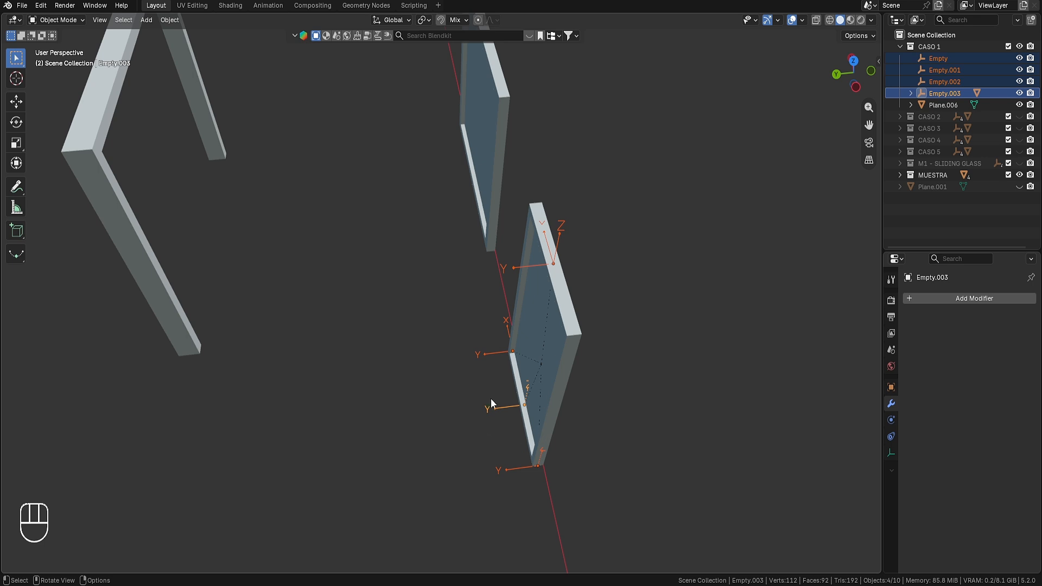
key("q")
key("ctrl+p")
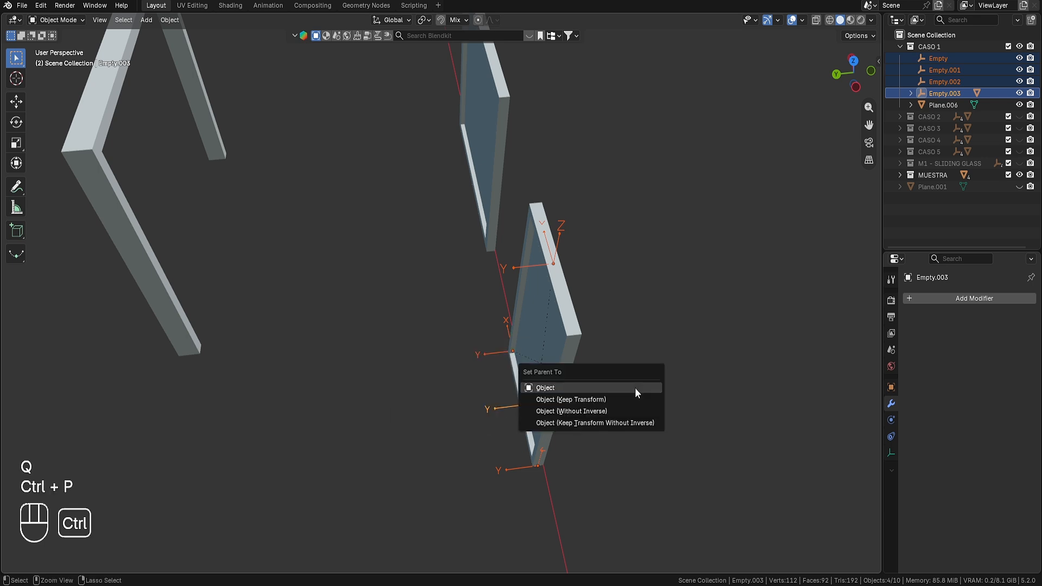
left_click(635, 389)
- Try moving the parent Empty.003 to test that the whole panel rig follows
left_click(525, 404)
key("g")
key("Escape")
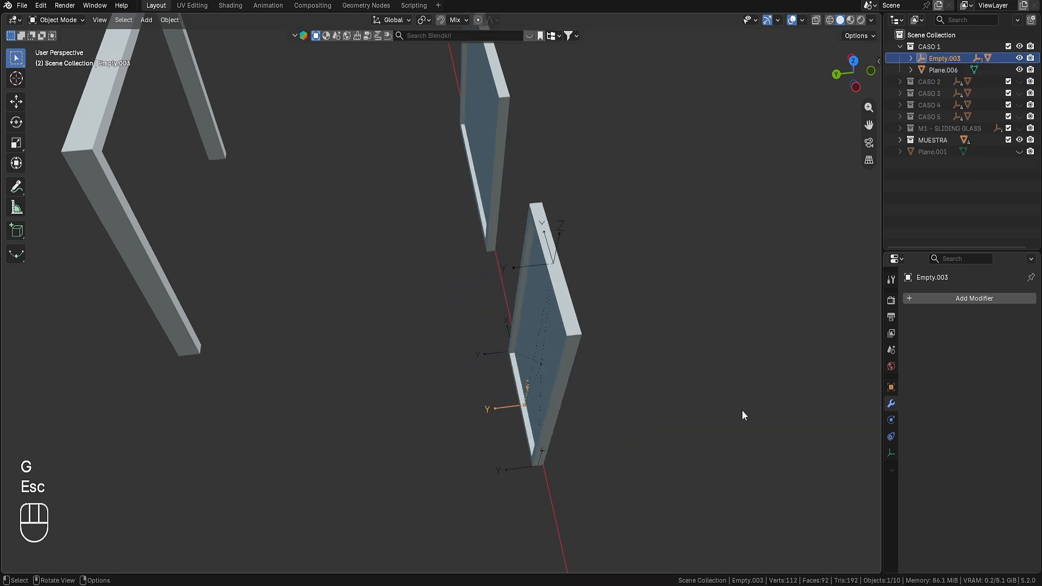
middle_click_drag(741, 409, 262, 374)
left_click(501, 355)
left_click(540, 411)
key("g")
key("Escape")
middle_click_drag(630, 409, 588, 387)
- Check the snap target options and snap the panel rig by Empty.003 onto the top of the first frame's lintel
left_click(456, 21)
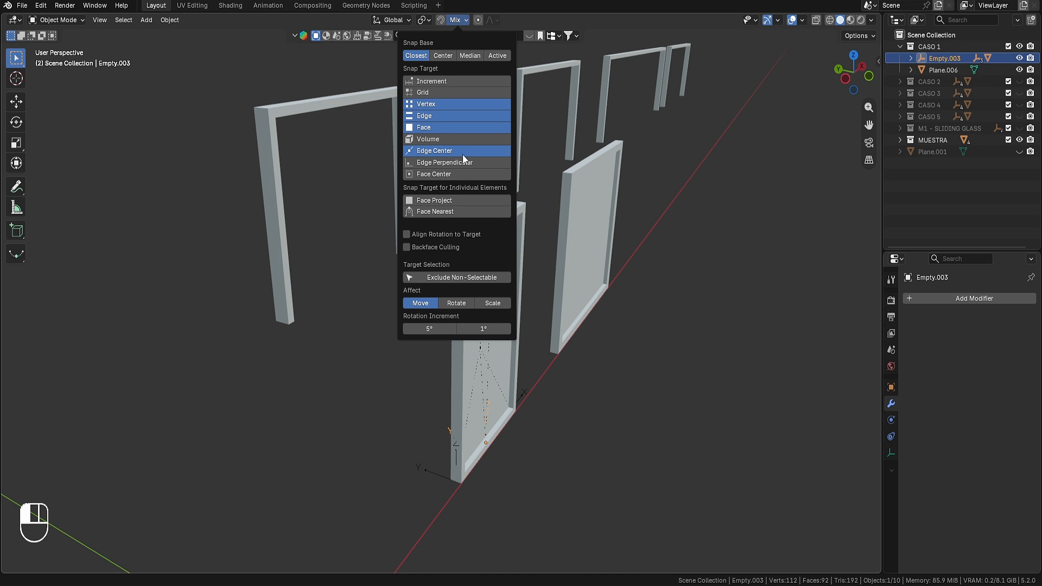
middle_click_drag(354, 201, 590, 435)
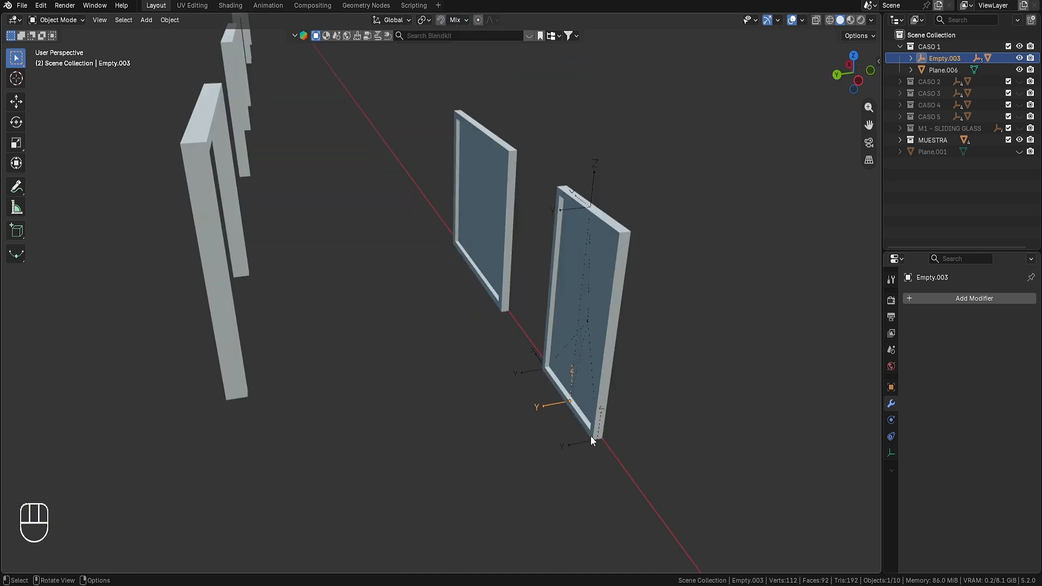
key("g")
key("ctrl")
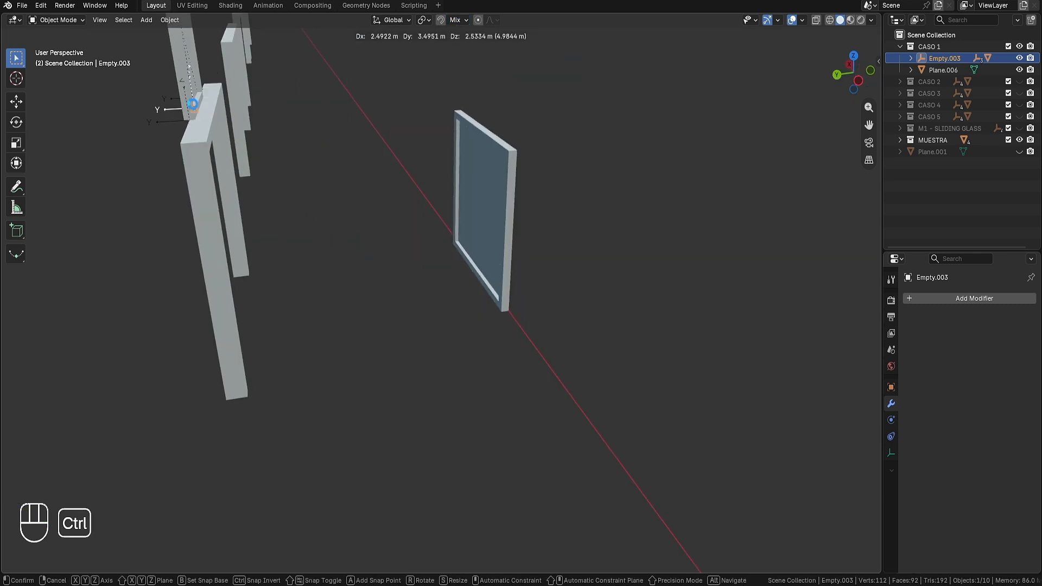
left_click(192, 104)
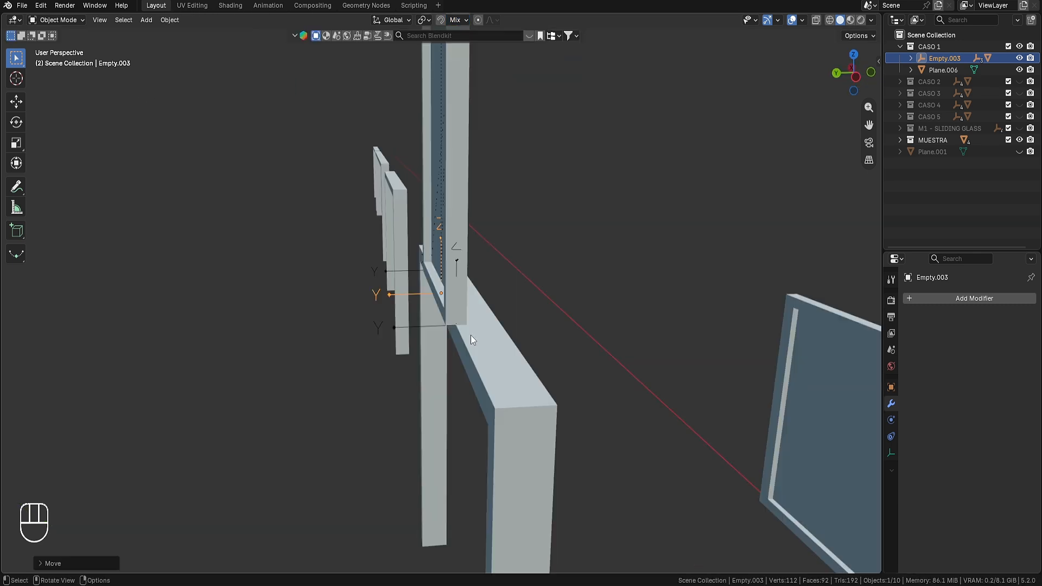
- Move Empty.003 about -0.1087 m along global Y, snapping it to the middle of the frame's thickness
key("g")
key("x")
key("y")
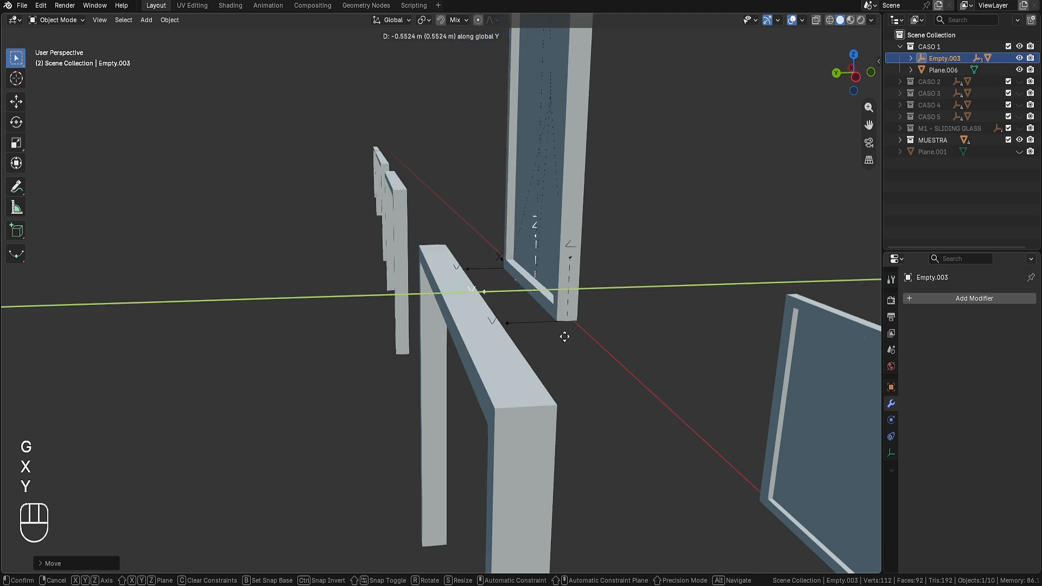
key("ctrl")
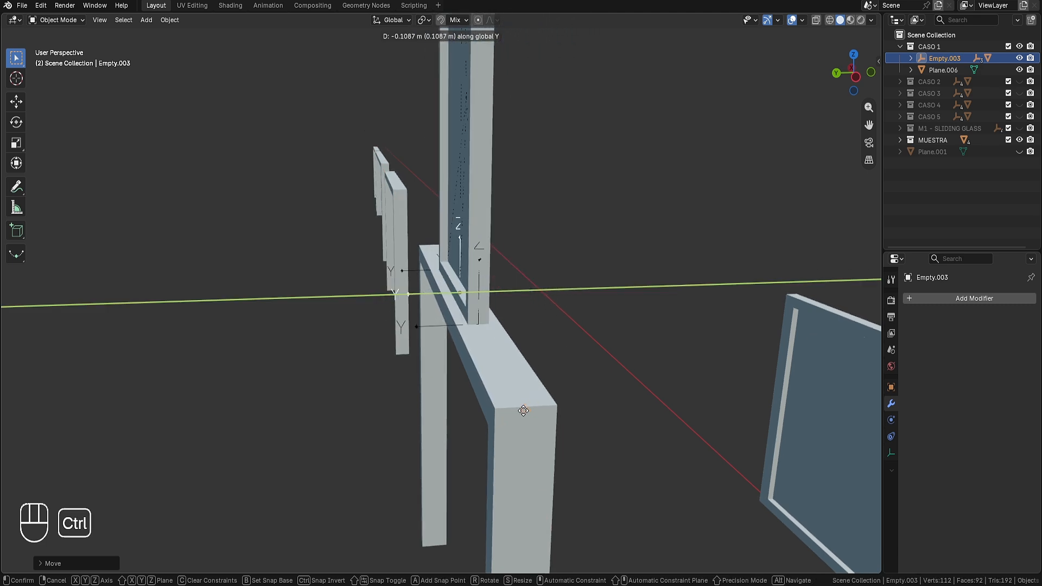
- Lower Empty.003 about 2.5334 m along global Z, snapping it to the base of the frame's leg
key("g")
key("g")
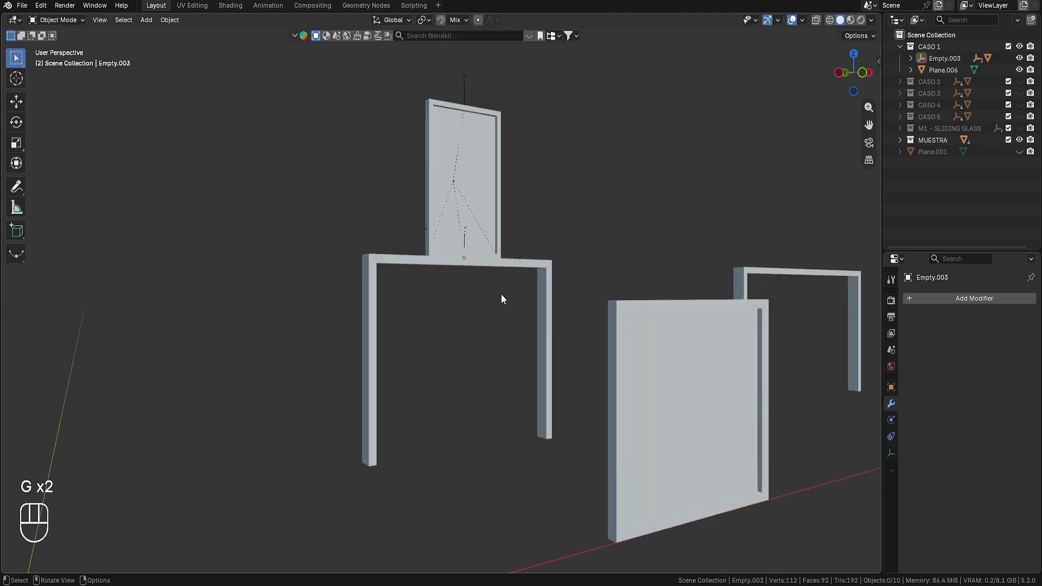
key("g")
key("z")
key("ctrl")
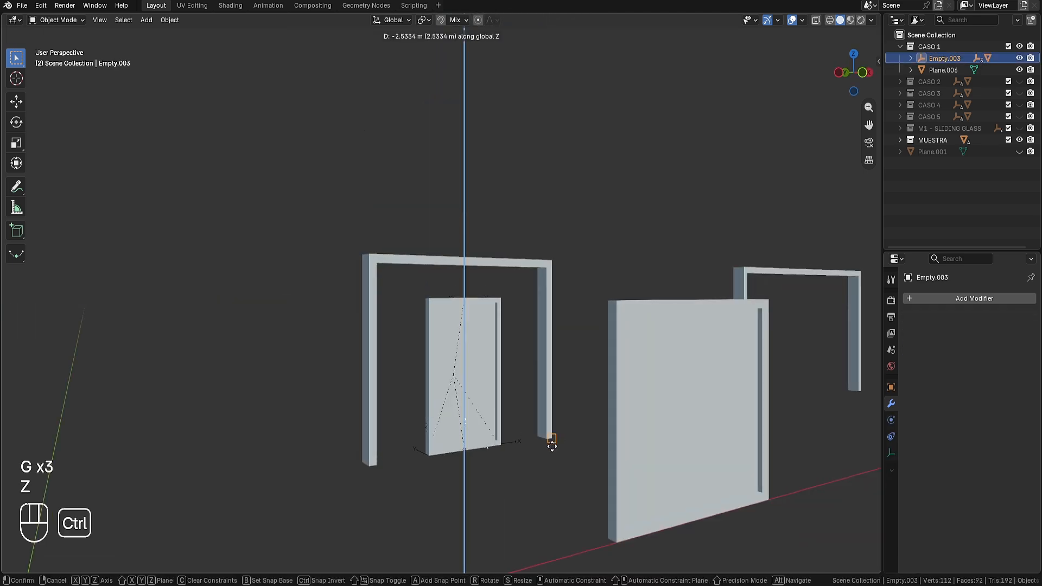
- Move Empty.002 along X to stretch the panel's right side to the frame's right leg
left_click(546, 472)
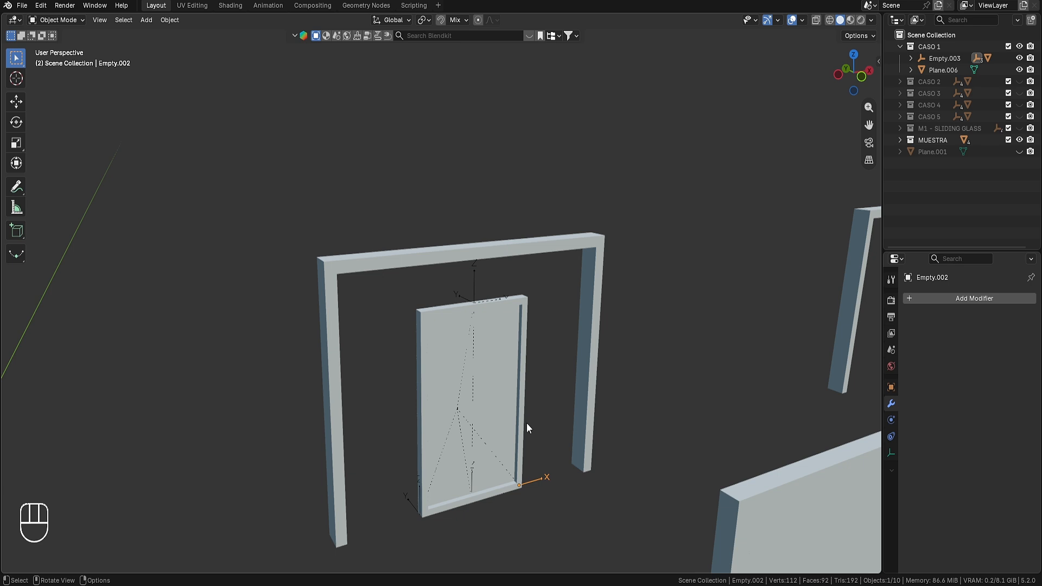
key("g")
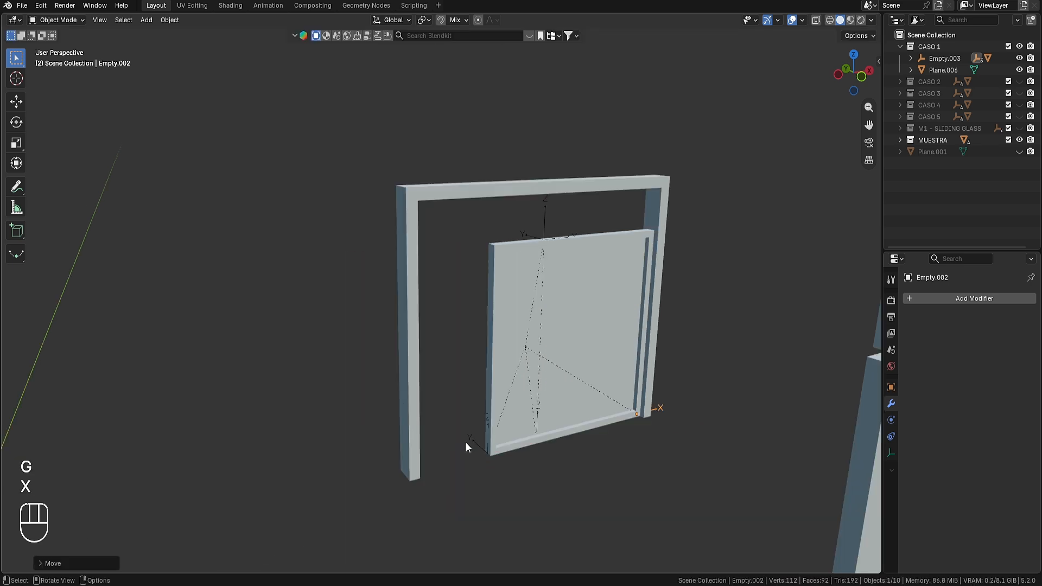
- Stretch the panel's remaining sides with their empties to fill the first frame
key("g")
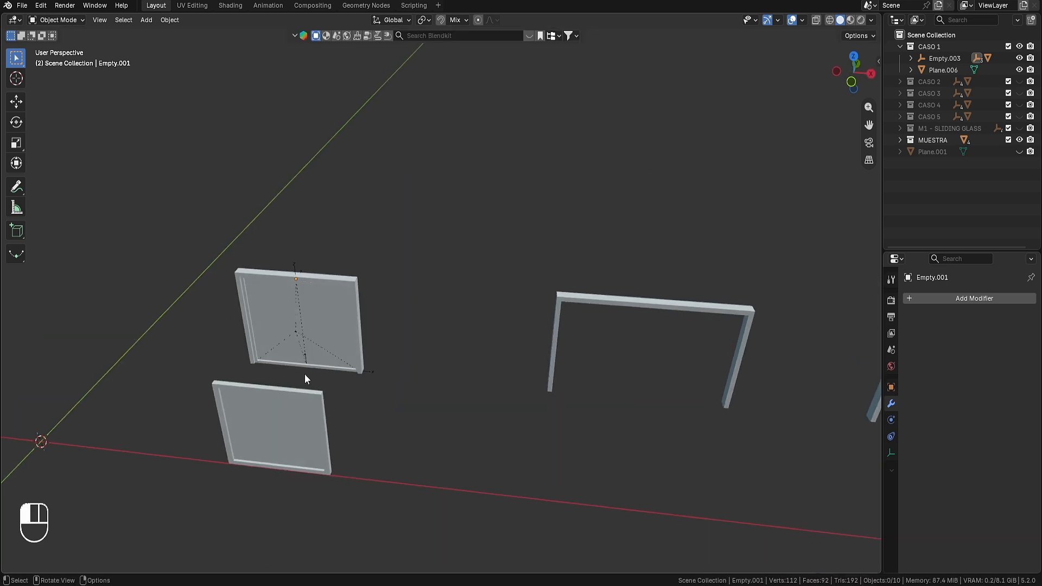
- Select Empty.003 with its whole hierarchy and duplicate the rig along X into the second frame
right_click(944, 58)
left_click(916, 129)
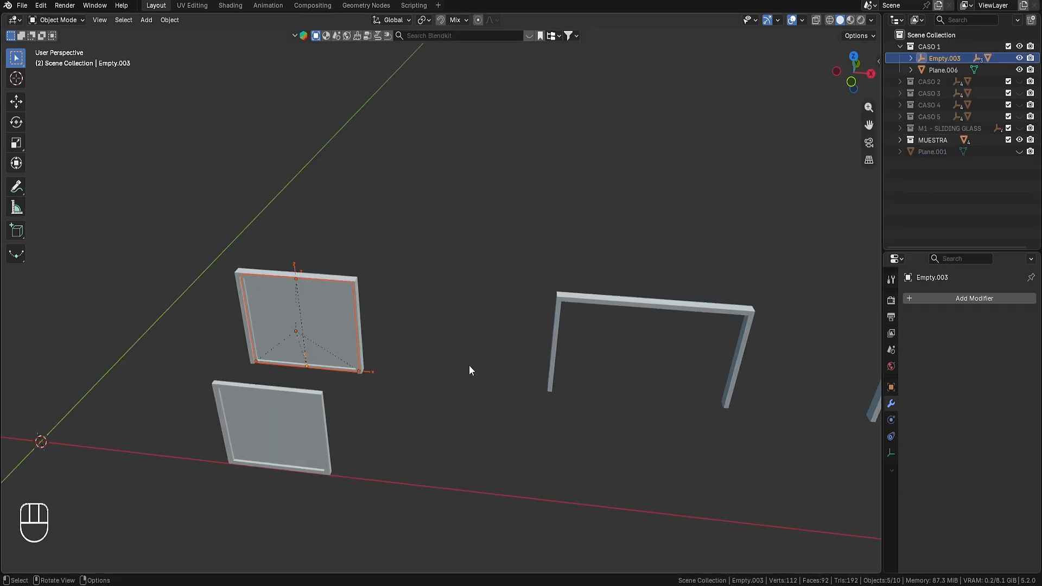
key("shift+d")
key("x")
left_click(691, 424)
- Shift the duplicated rig about 0.1279 m along global X, snapping it to the middle of the second frame
key("g")
key("x")
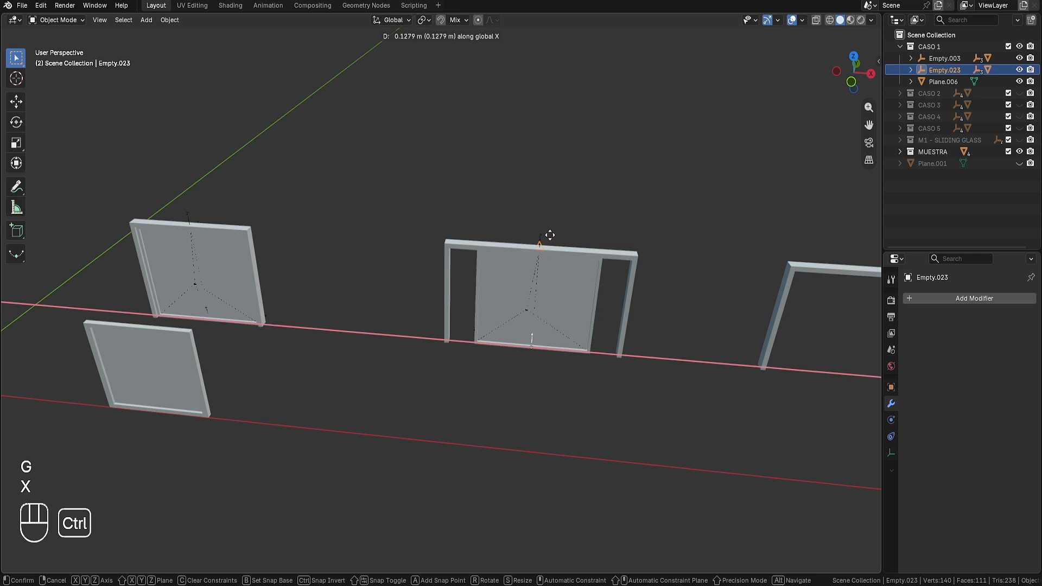
left_click(550, 235)
- Stretch the duplicated panel's sides to the second frame's legs and move Empty.021 along Z to fit the frame's top
left_click(597, 348)
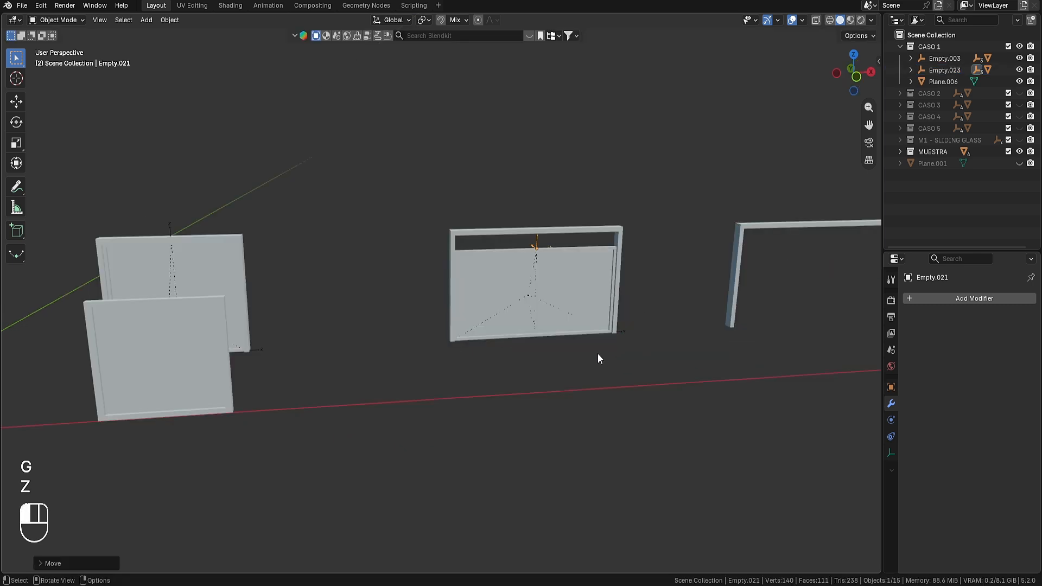
key("z")
left_click(491, 364)
middle_click_drag(412, 345, 178, 282)
scroll(261, 266, "up", 2)
key("z")
left_click(524, 214)
key("g")
key("z")
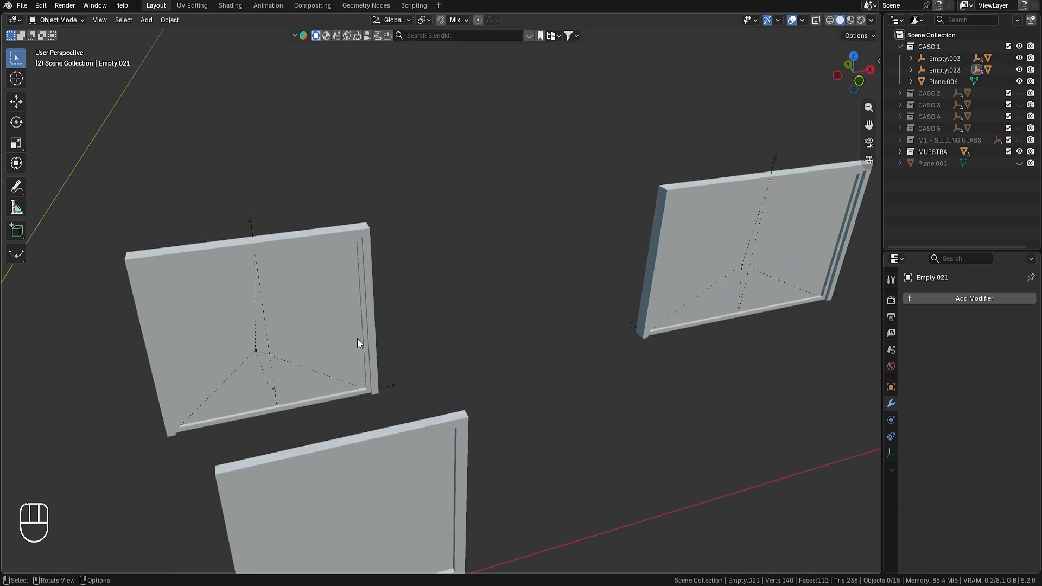
middle_click_drag(357, 337, 353, 374)
middle_click_drag(353, 375, 413, 358, "shift")
mouse_move(413, 358)
middle_mouse_down()
mouse_move(835, 297)
mouse_move(392, 359)
middle_mouse_up()
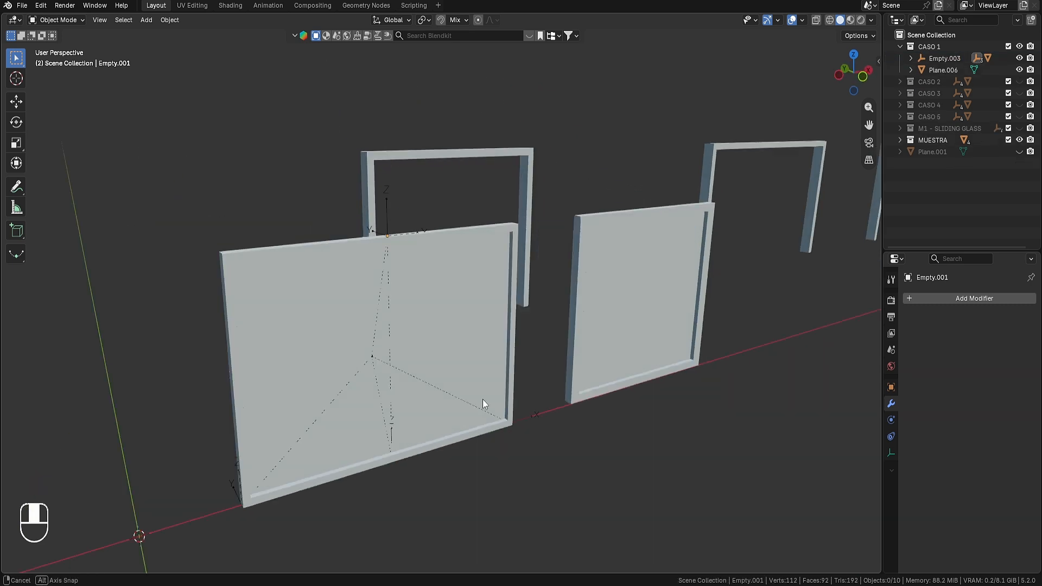
- Show the CASO 2 collection and select its double-leaf panel, Plane.008
middle_click_drag(484, 400, 621, 279)
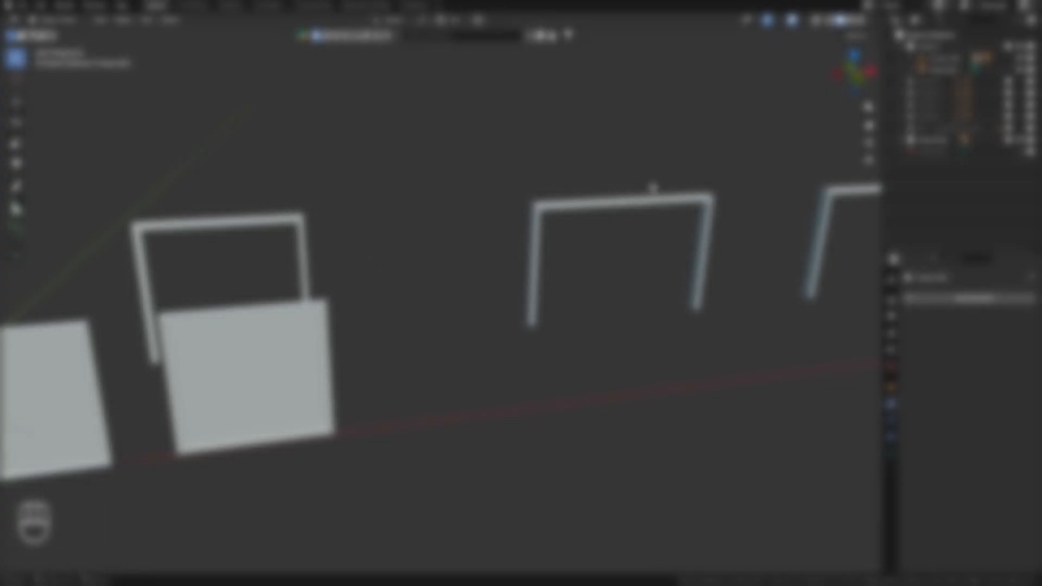
left_click(1018, 82)
left_click(568, 379)
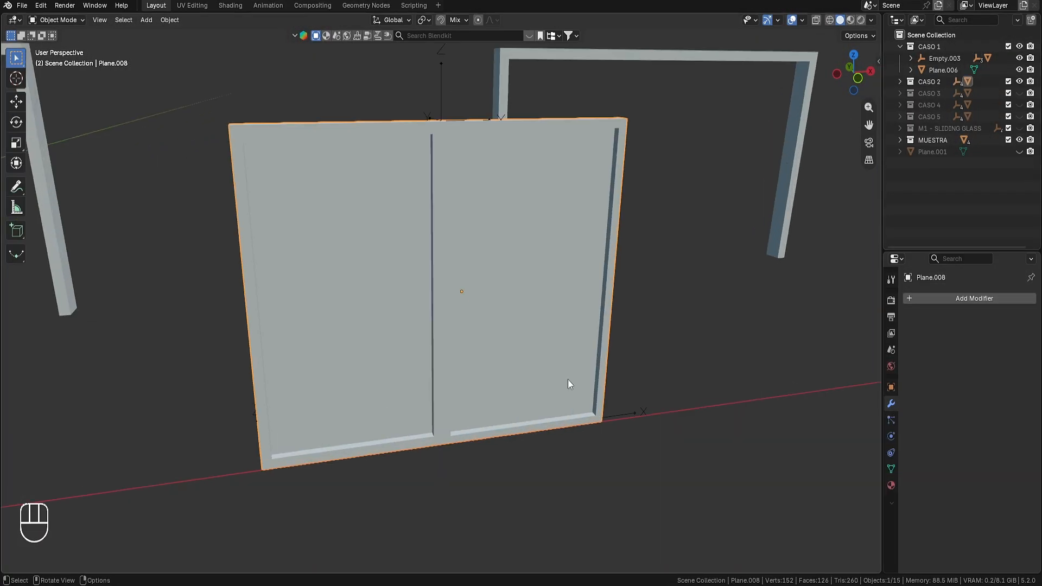
- Examine the double-leaf panel's mesh and its central mullion in Edit Mode
mouse_move(497, 288)
middle_mouse_down()
mouse_move(470, 267)
mouse_move(551, 282)
mouse_move(130, 382)
mouse_move(744, 320)
middle_mouse_up()
key("Tab")
scroll(471, 307, "up", 2)
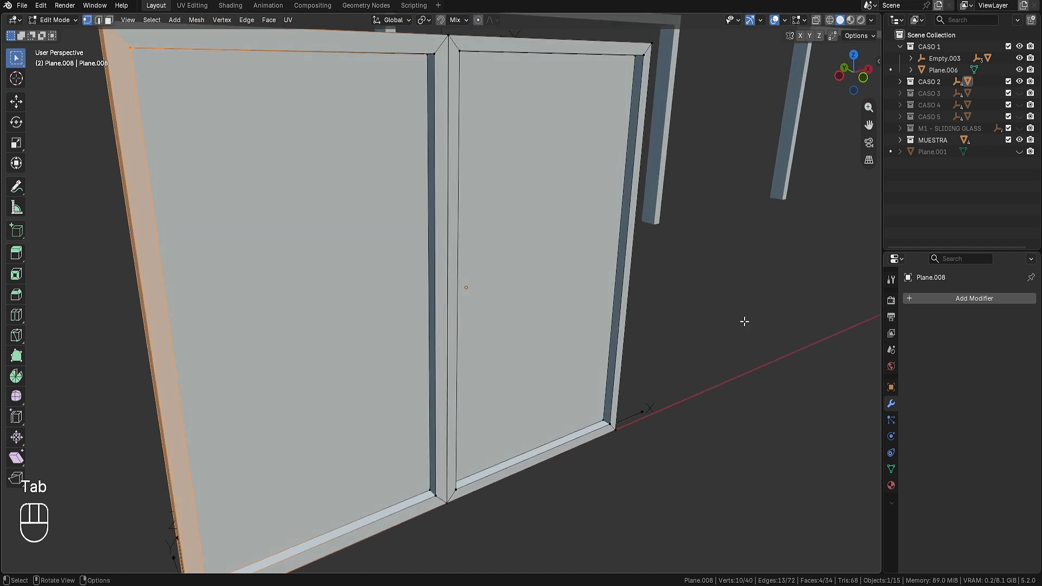
scroll(744, 322, "down", 2)
key("z")
key("z")
middle_click_drag(819, 330, 377, 218)
key("Tab")
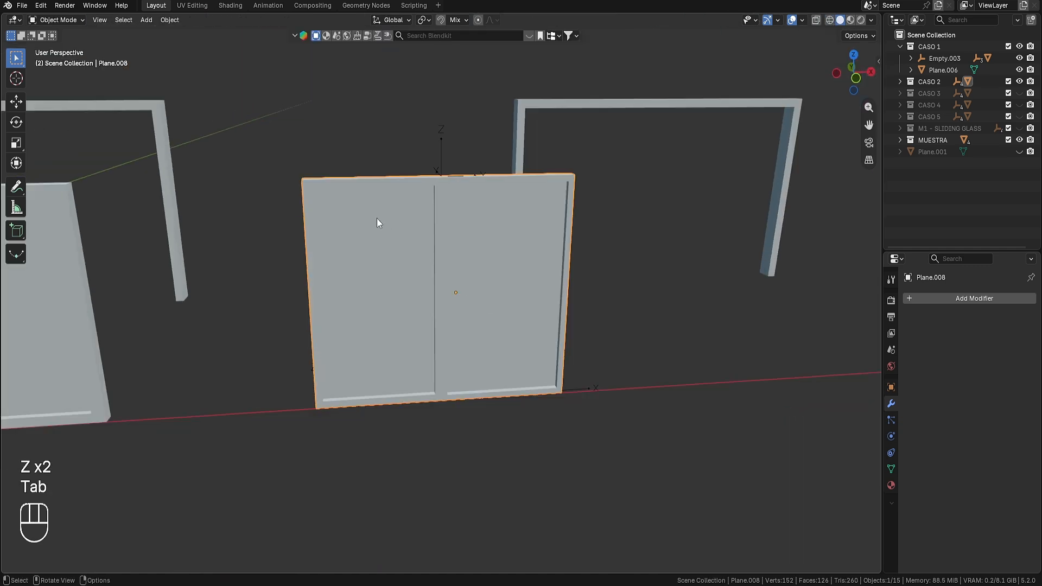
- Review Plane.008's vertex groups, its modifier stack and the empty at the panel's left base
mouse_move(620, 195)
middle_mouse_down()
mouse_move(793, 142)
mouse_move(624, 179)
middle_mouse_up()
left_click(891, 453)
left_click(890, 470)
middle_click_drag(568, 340, 599, 348)
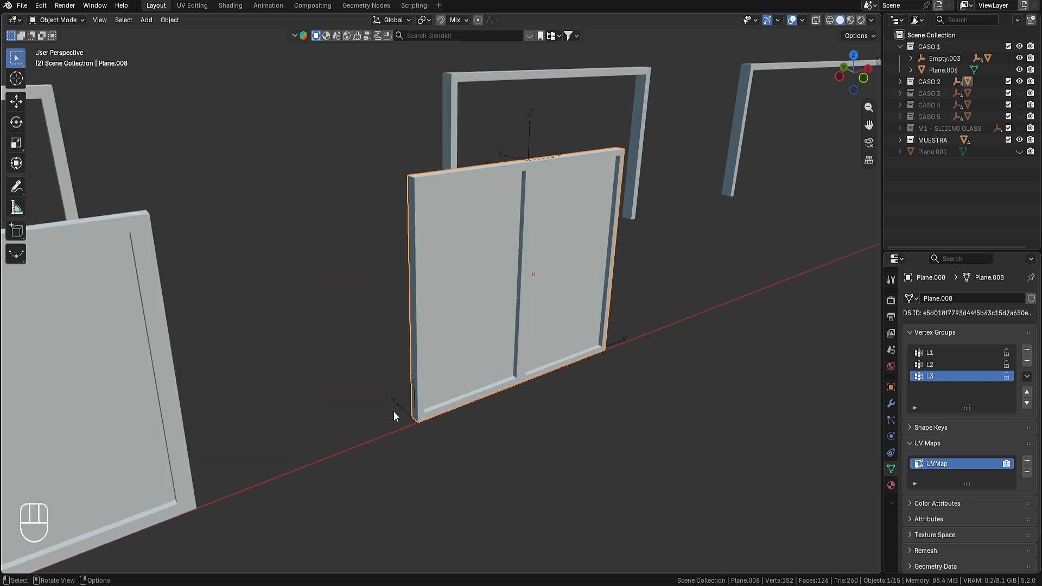
left_click(395, 408)
left_click(477, 347)
left_click(891, 404)
left_click(890, 469)
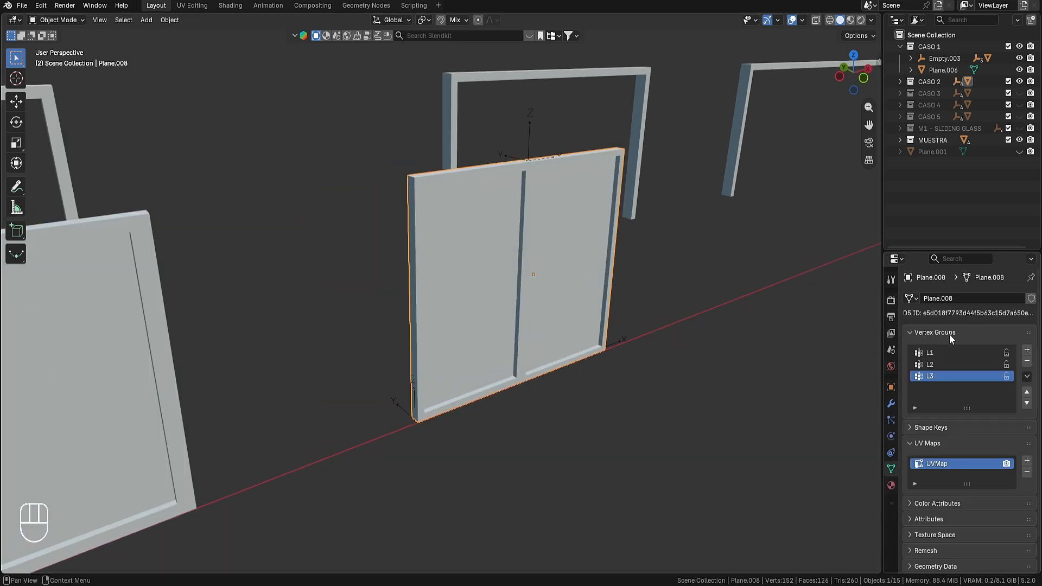
- Assign the vertices along the double-leaf panel's top edge to vertex group L3
key("Tab")
middle_click_drag(740, 341, 720, 249)
key("z")
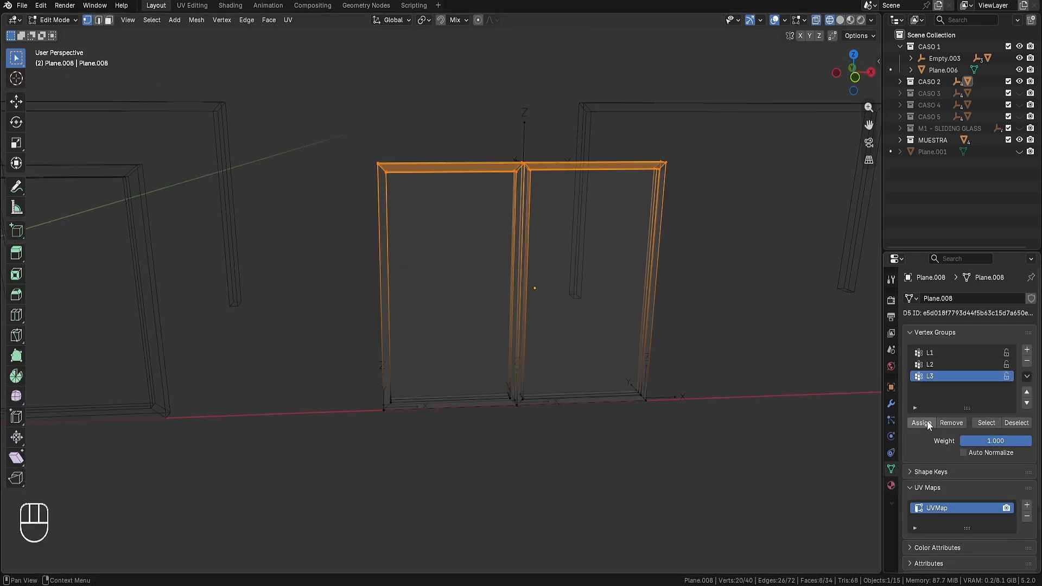
left_click(923, 424)
- Assign the panel's left-side vertices to vertex group L1 and its right-side vertices to L2
left_click_drag(421, 452, 404, 375)
left_click(965, 353)
left_click(736, 470)
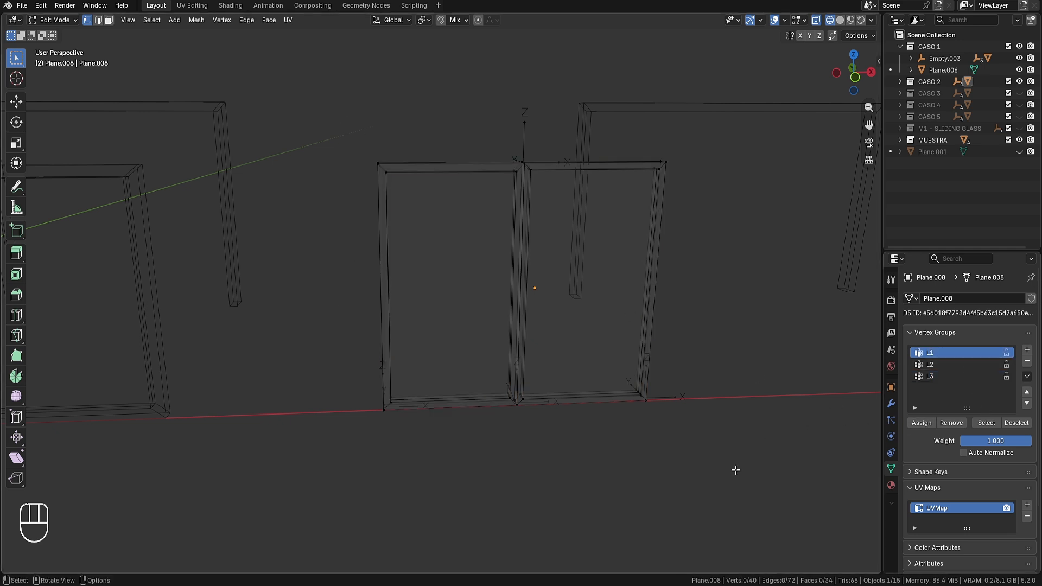
left_click_drag(729, 470, 610, 145)
left_click(949, 366)
left_click(919, 423)
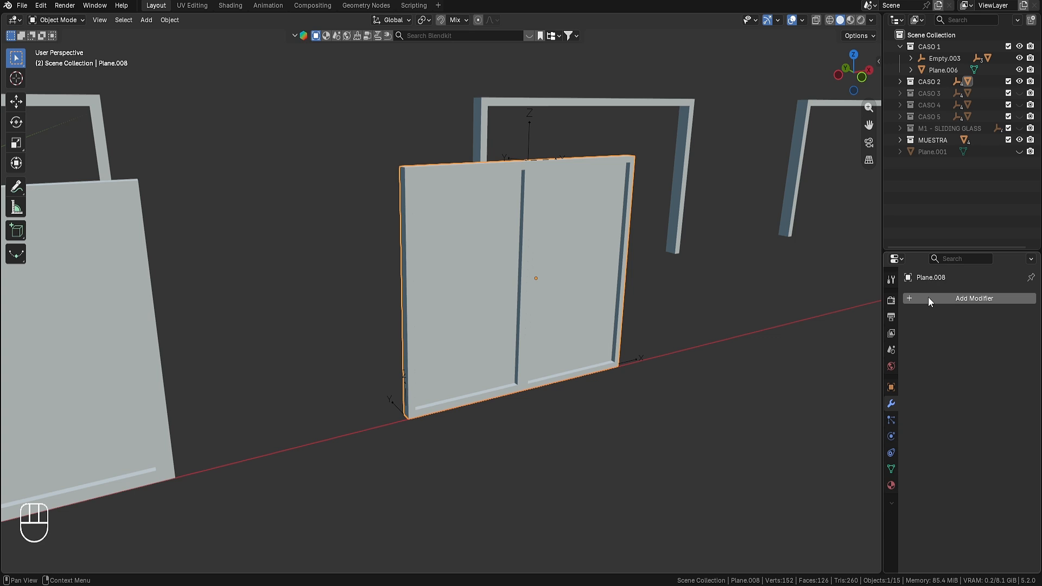
- Add a Hook modifier targeting Empty.004 for the panel's left side and test it by moving that empty along X
left_click(929, 297)
mouse_move(932, 300)
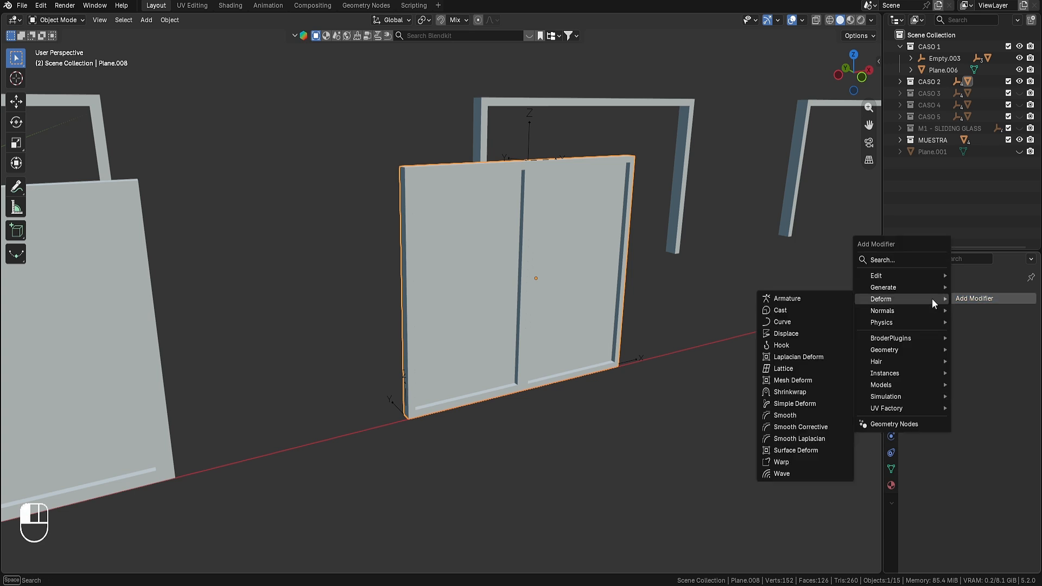
left_click(781, 345)
left_click(1014, 335)
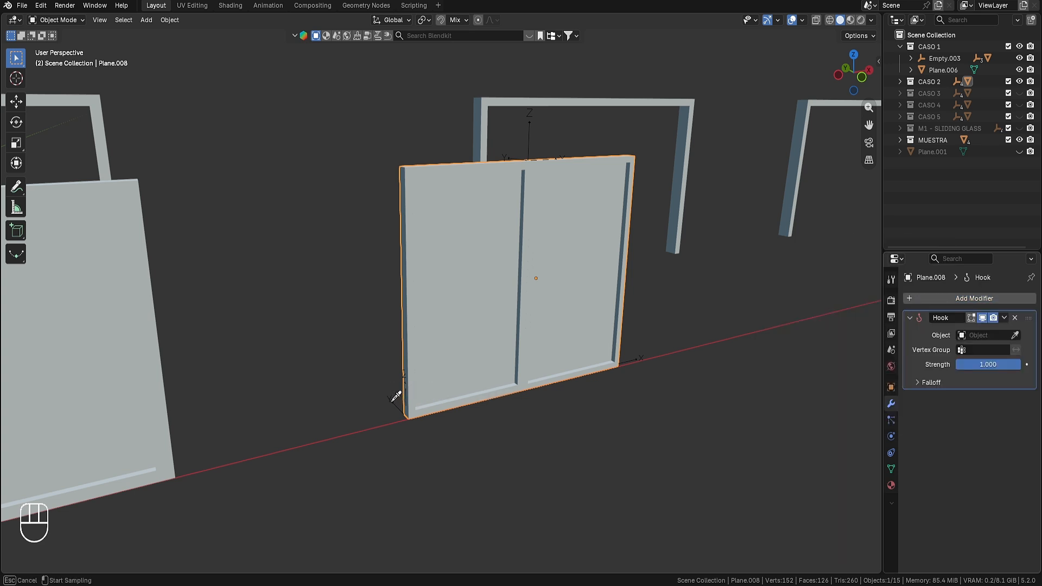
key("g")
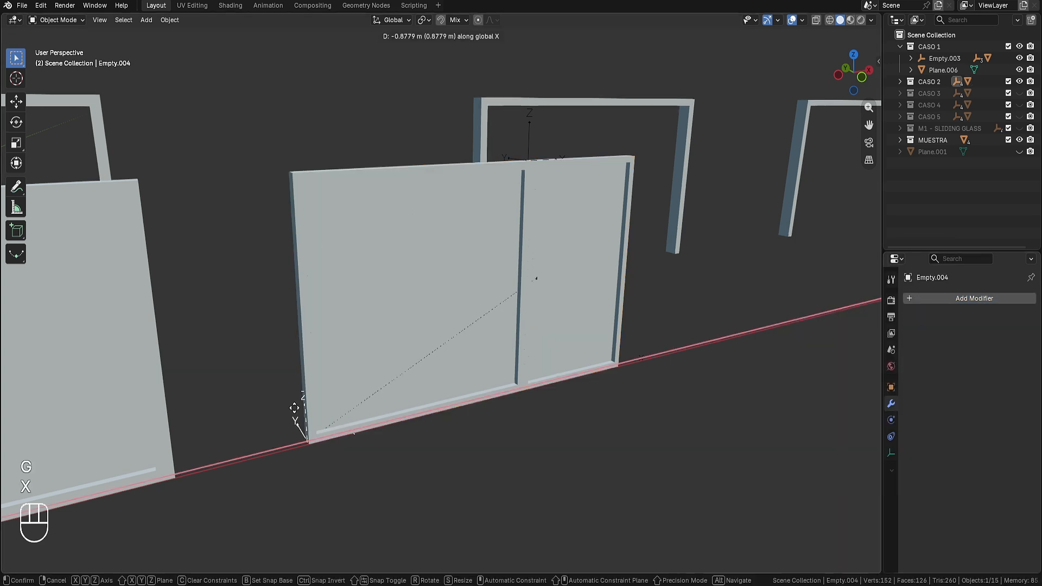
key("Escape")
- Add a second Hook modifier to Plane.008 with Empty.006 as its object and L2 as its vertex group
left_click(922, 300)
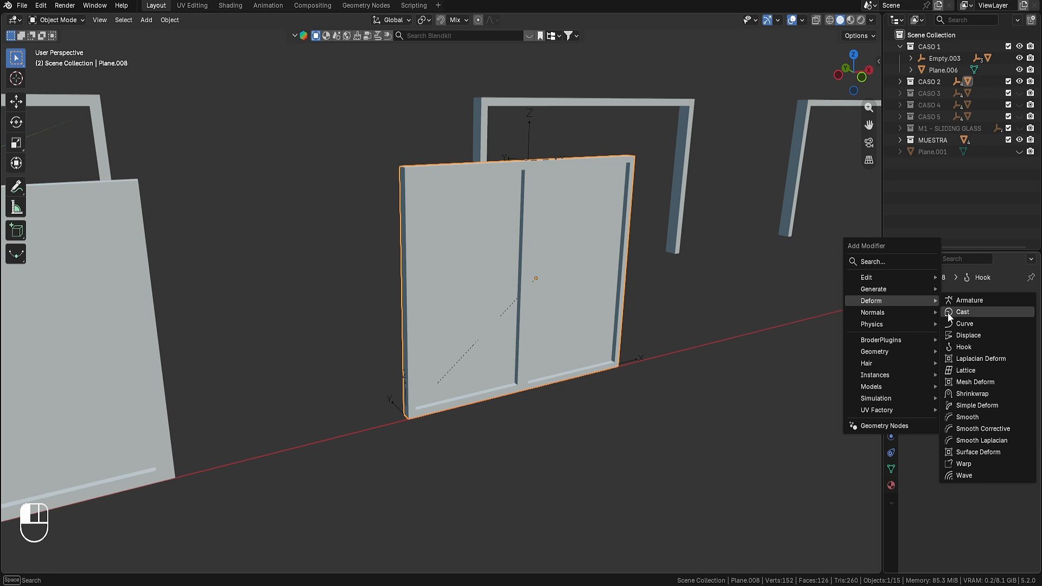
left_click(974, 347)
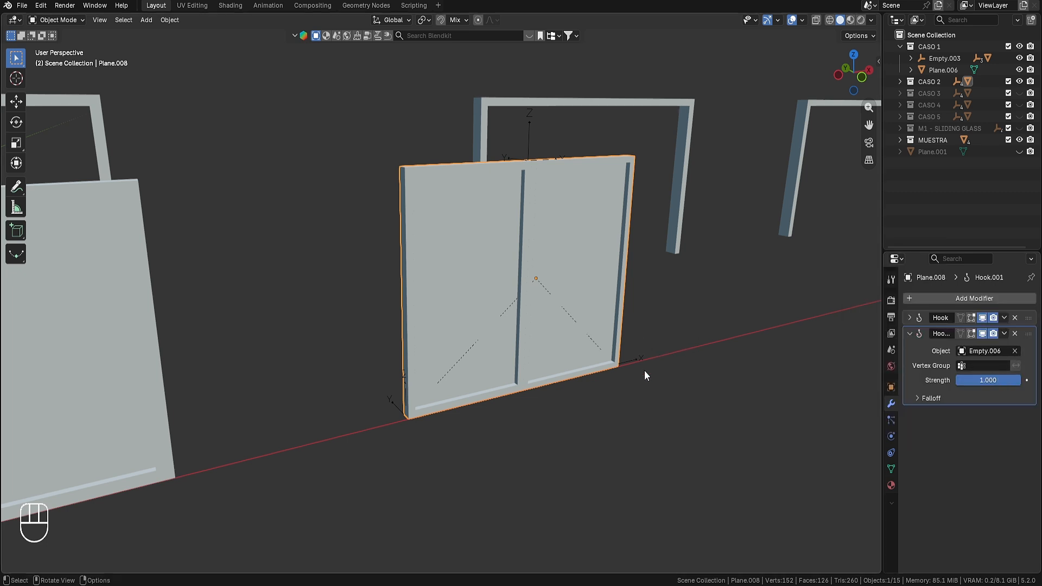
left_click(982, 365)
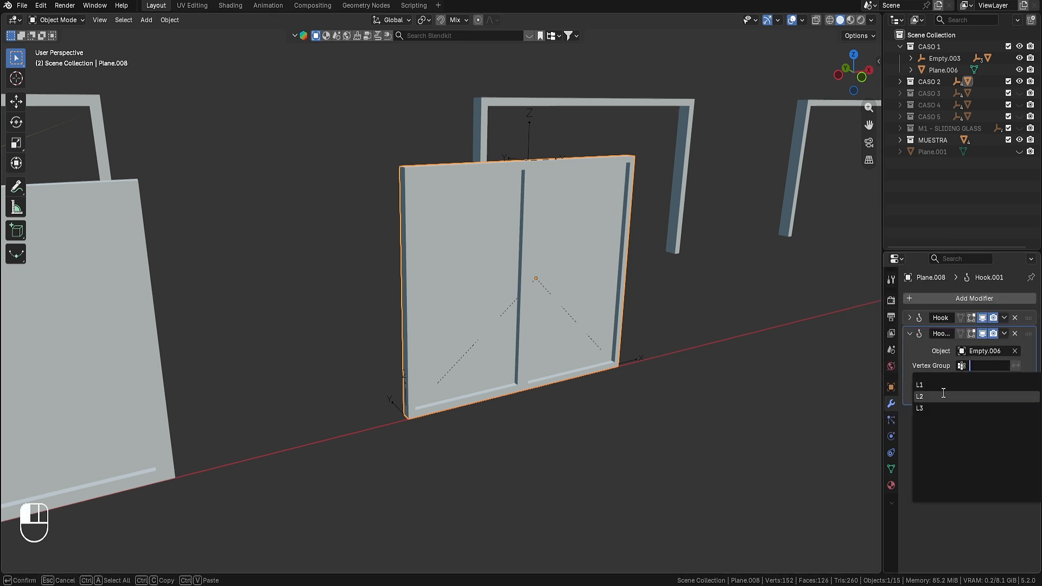
left_click(971, 392)
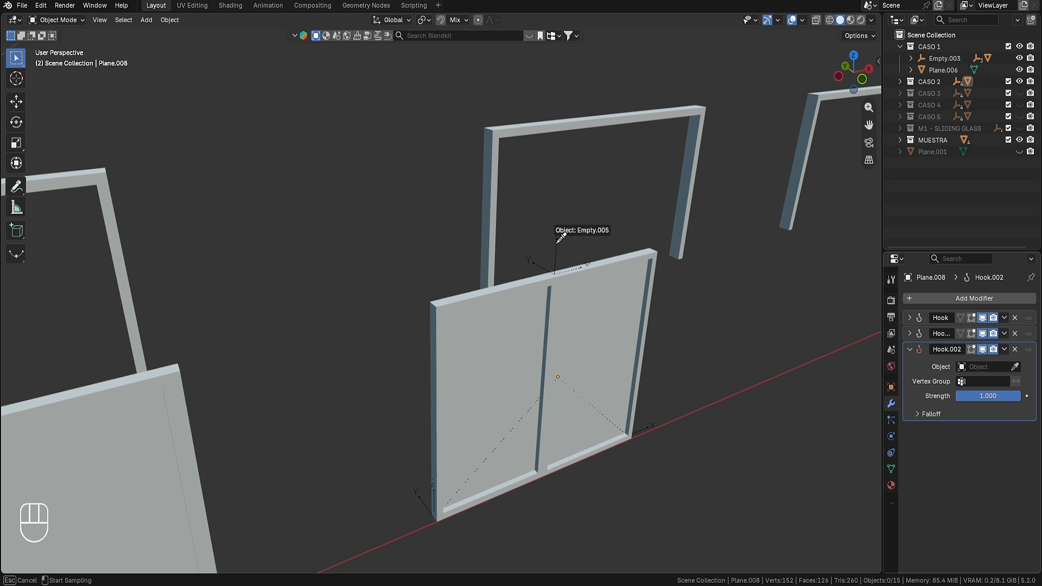
- Complete the third Hook modifier with Empty.005 as its object and L3 as its vertex group
left_click(982, 381)
left_click(971, 424)
middle_click_drag(635, 257, 617, 247)
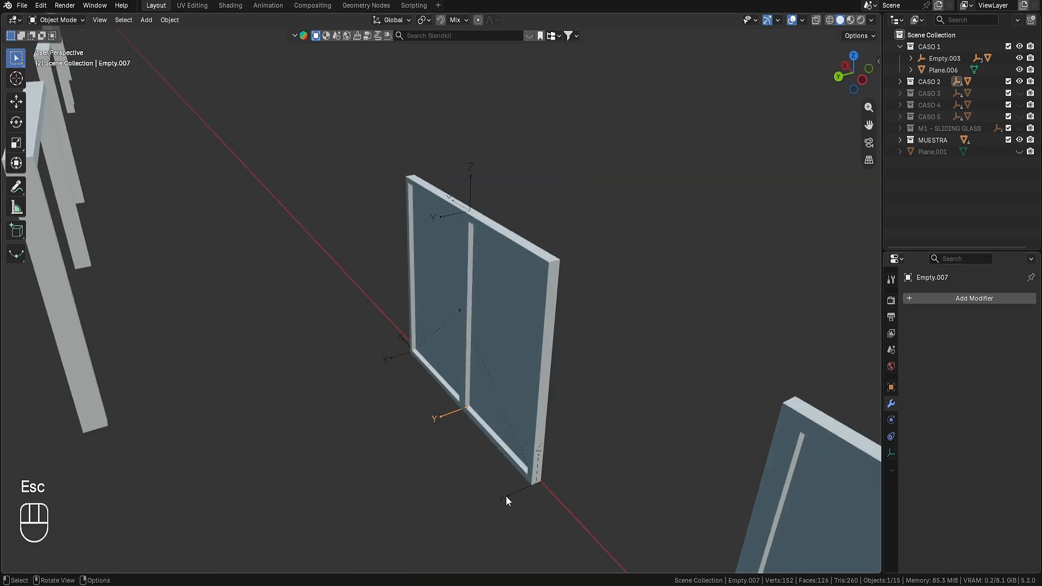
- Parent Empty.004, Empty.005 and Empty.006 to Empty.007 at the base of the panel's mullion
left_click(506, 496)
left_click(899, 47)
left_click(900, 58)
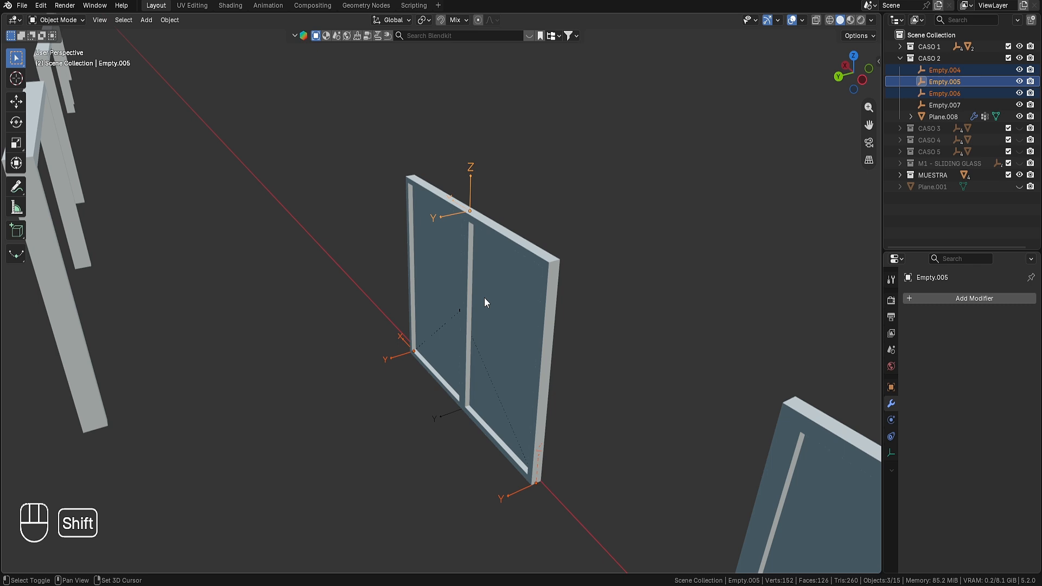
left_click(439, 421, "shift")
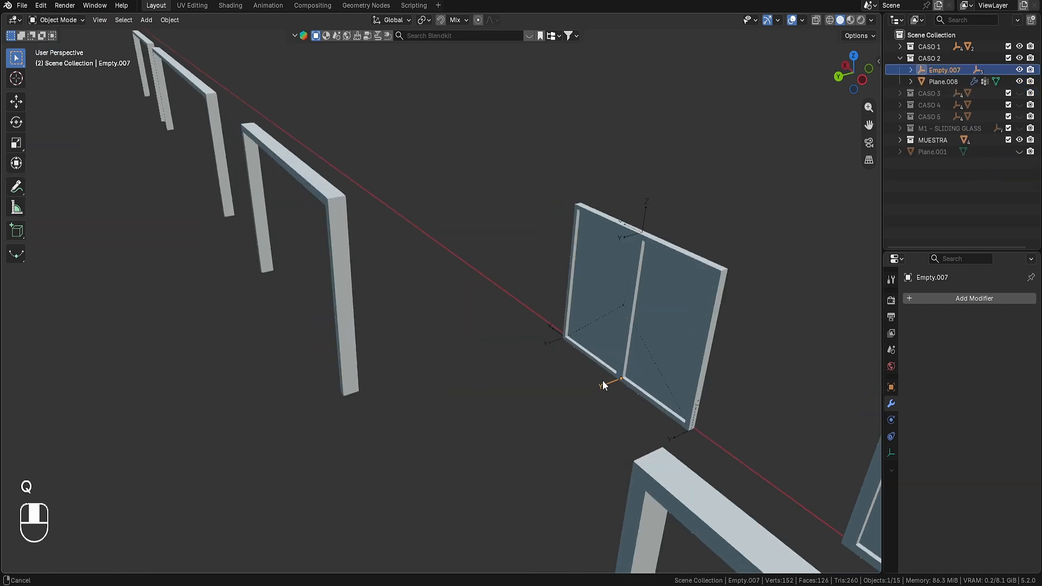
- Parent the double-leaf panel, Plane.008, to Empty.007
middle_click_drag(602, 380, 575, 289)
scroll(574, 304, "up", 5)
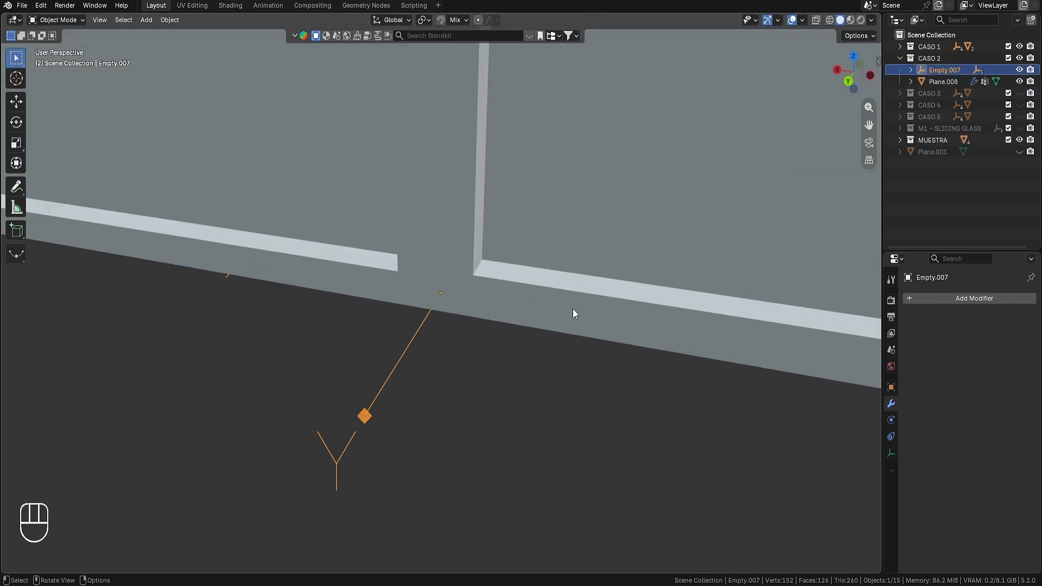
scroll(543, 317, "down", 10)
middle_click_drag(428, 272, 646, 355, "shift")
left_click(568, 374)
left_click(450, 363)
- Snap the double-leaf rig by Empty.007 onto the top of the neighbouring frame's lintel
scroll(450, 363, "down", 5)
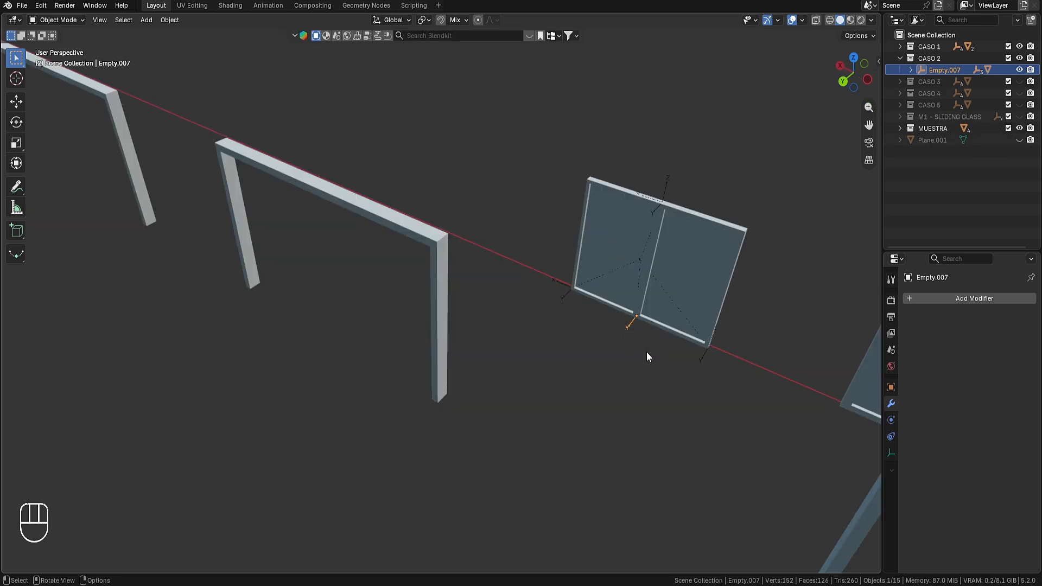
key("g")
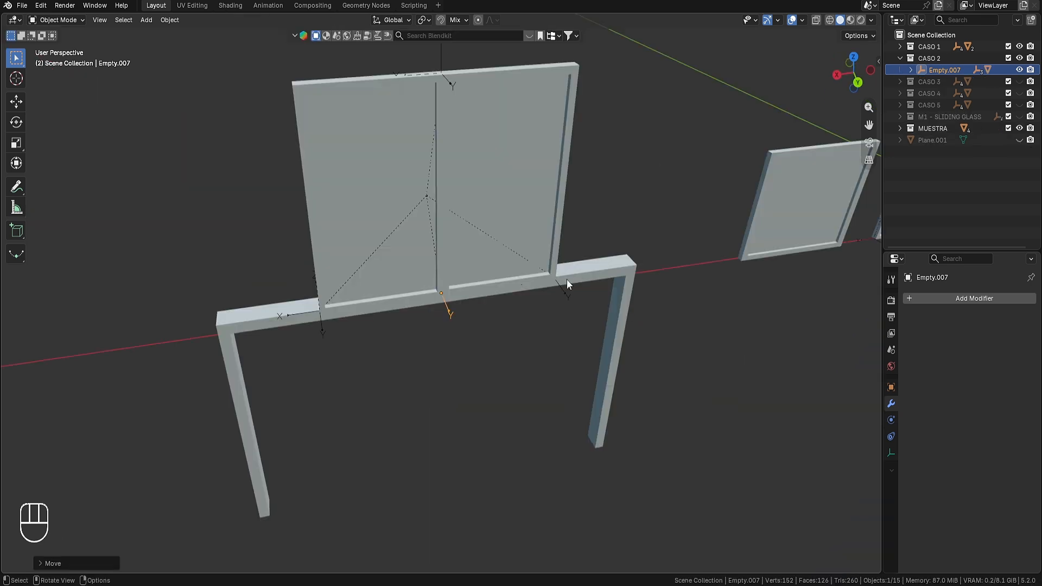
- Stretch the panel across the frame by snapping Empty.004 -0.8452 m and Empty.006 0.8452 m along global X
left_click(562, 296)
key("g")
key("x")
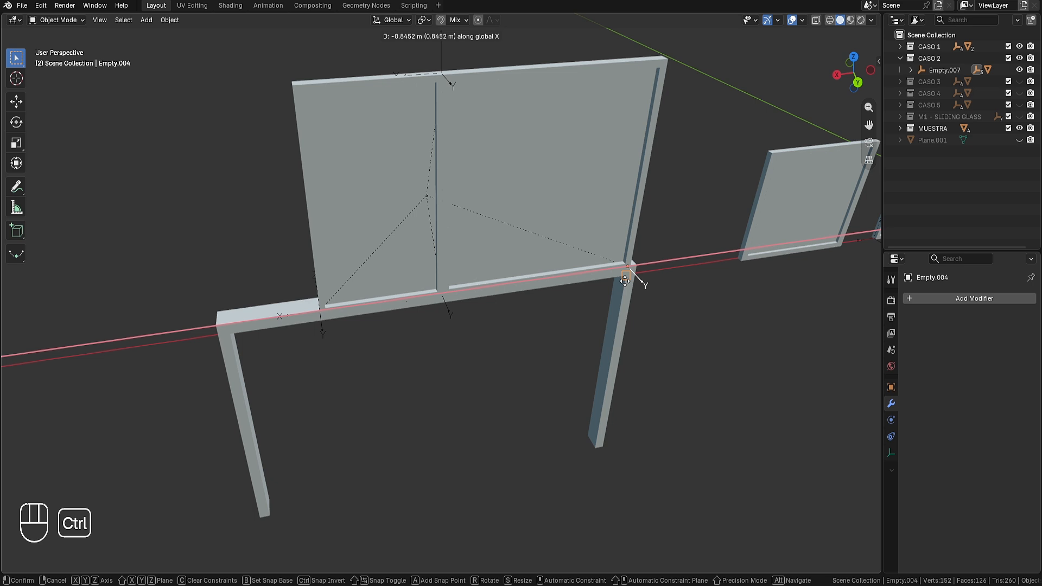
left_click(624, 281)
left_click(322, 305)
key("g")
key("x")
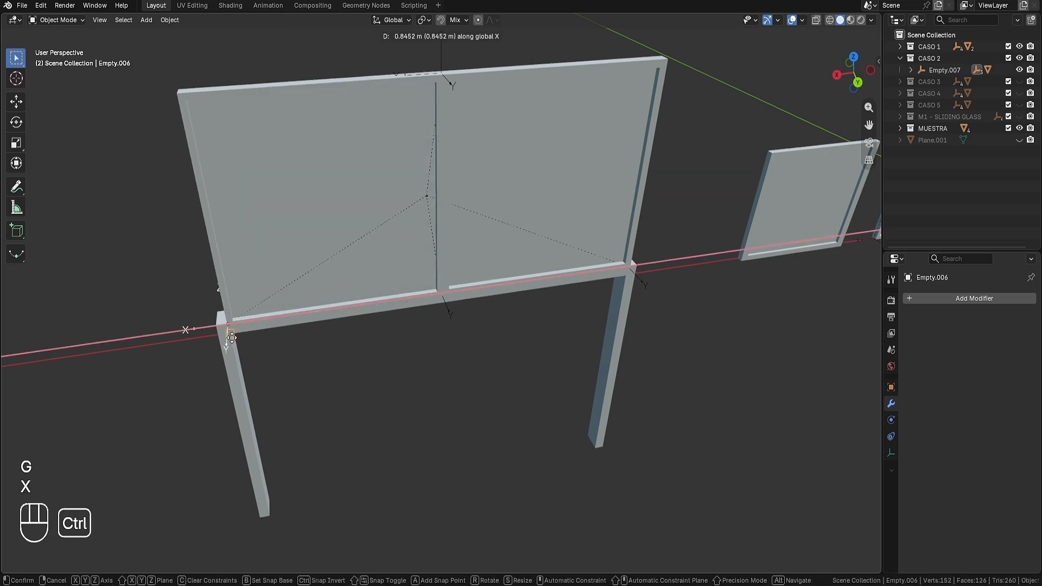
left_click(231, 339)
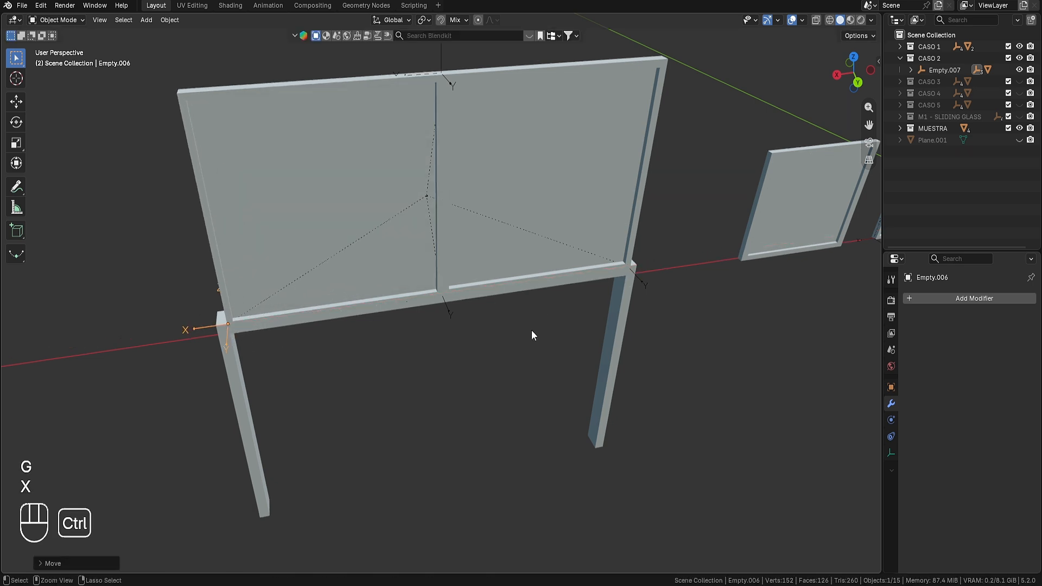
- Undo both side stretches and move the rig off-centre along X toward the frame's +X leg
key("ctrl+z")
key("ctrl+z")
key("ctrl+z")
key("g")
key("x")
left_click(400, 319)
- Move Empty.006 about 0.353 m along X to the nearer leg and Empty.004 along X to the far leg
middle_click_drag(288, 340, 329, 342, "shift")
left_click(329, 339)
key("g")
key("x")
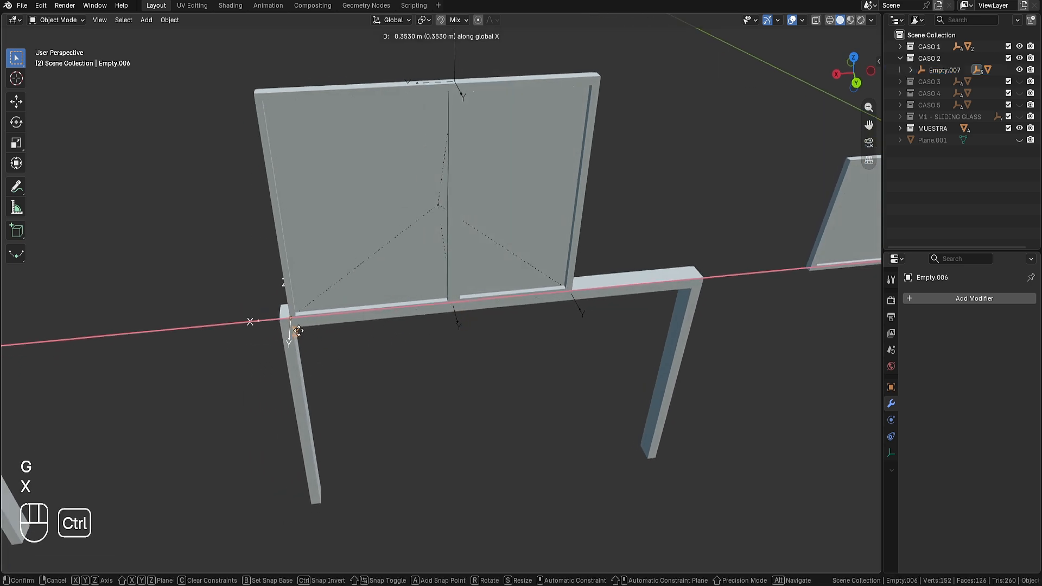
left_click(298, 330)
left_click(576, 303)
key("g")
key("x")
left_click(688, 292)
- Check the widths of the two leaves in wireframe and undo the last stretches of Empty.004 and Empty.006
middle_click_drag(565, 434, 576, 398)
scroll(583, 358, "down", 3)
key("z")
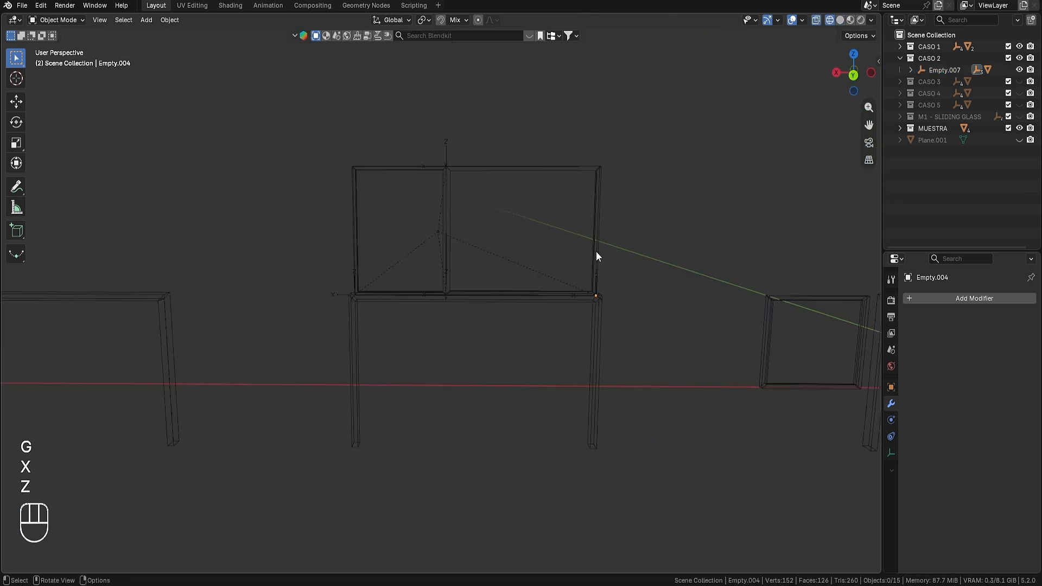
middle_click_drag(595, 256, 621, 265)
scroll(618, 264, "up", 4)
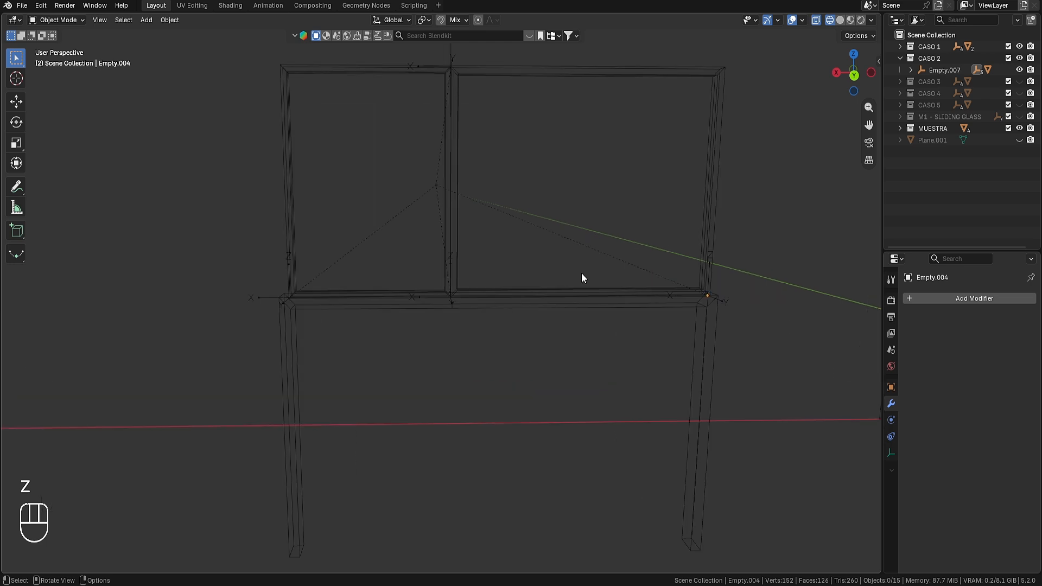
key("ctrl+z")
key("ctrl+z")
key("ctrl+z")
key("ctrl+z")
- Move Empty.007 along X, snapping the double-leaf rig to the middle of the frame's lintel
mouse_move(543, 291)
middle_mouse_down()
mouse_move(471, 325)
mouse_move(400, 300)
middle_mouse_up()
key("g")
key("x")
left_click(501, 311, "ctrl")
left_click(509, 342)
- Move Empty.006 along X, snapping the panel's side to the frame's +X leg
left_click(372, 306)
key("g")
key("x")
left_click(287, 301, "ctrl")
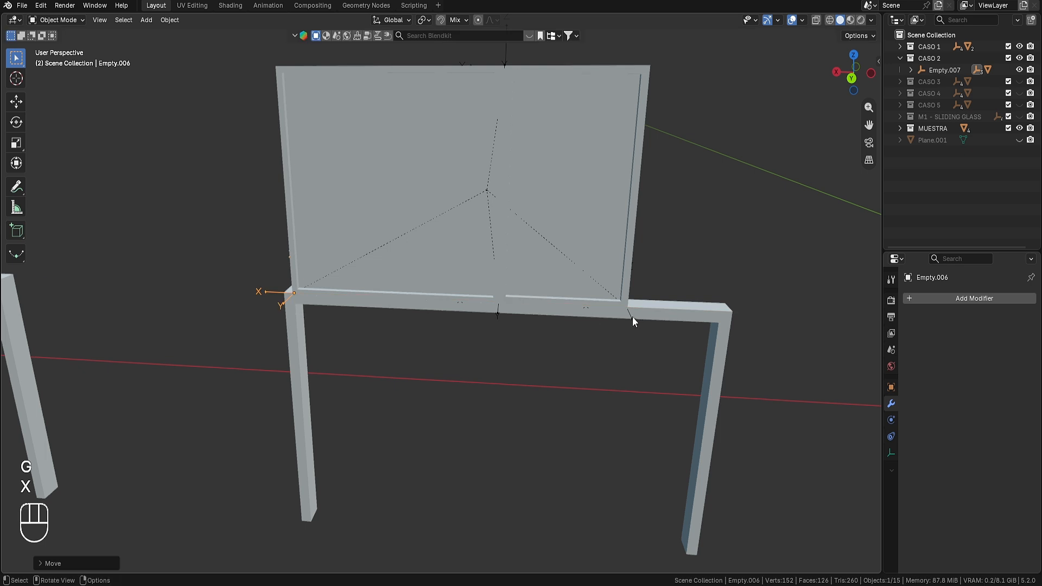
- Show the CASO 3 collection with its double-leaf panel and handle
left_click(499, 319)
mouse_move(500, 321)
middle_mouse_down()
mouse_move(421, 263)
mouse_move(558, 358)
middle_mouse_up()
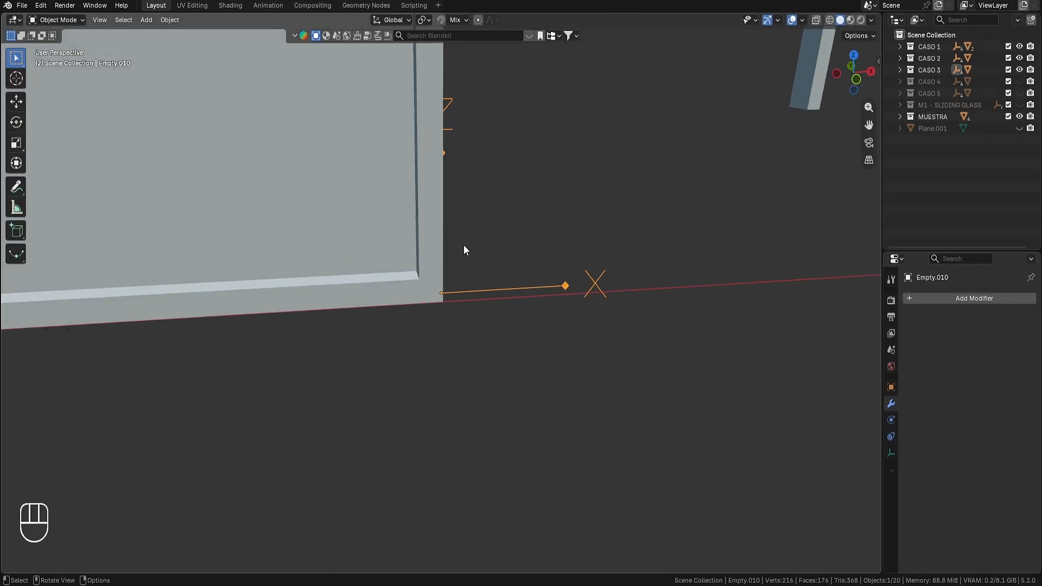
scroll(464, 245, "down", 8)
middle_click_drag(700, 267, 751, 256, "shift")
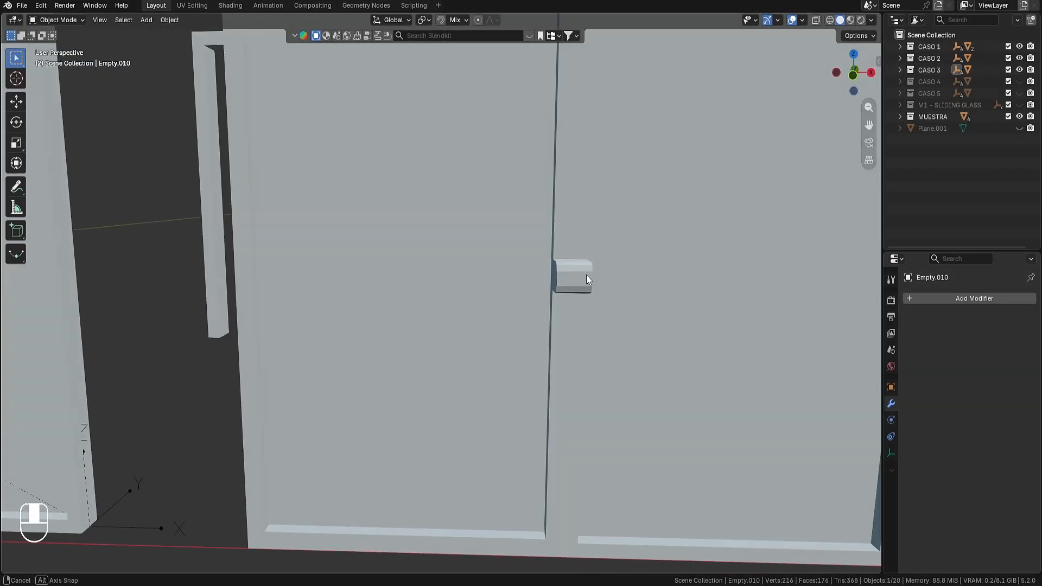
- Check the mesh of the CASO 3 panel and its central handle in Edit Mode
left_click(613, 283)
key("Tab")
scroll(613, 284, "down", 2)
scroll(752, 256, "down", 3)
key("Tab")
right_click(549, 261)
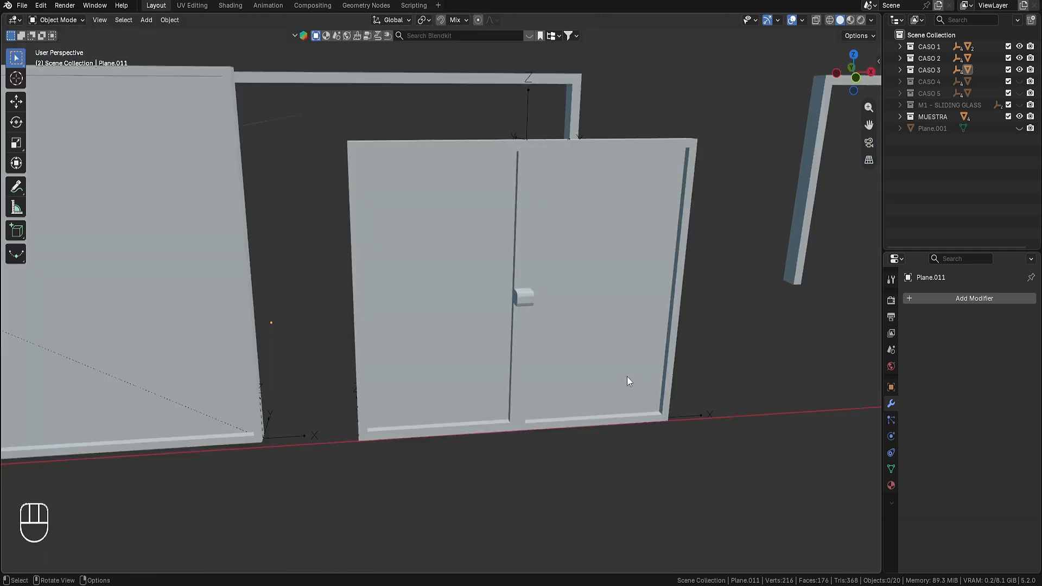
- Try to move Empty.011, the control empty at the bottom centre of the CASO 3 panel
middle_click_drag(627, 377, 492, 551)
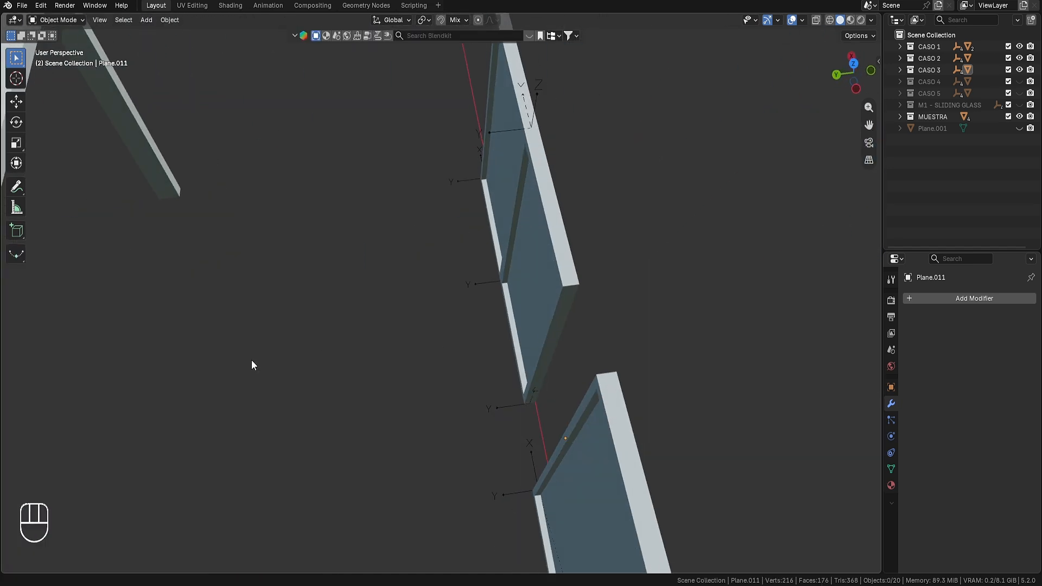
middle_click_drag(252, 365, 472, 347)
middle_click_drag(472, 347, 569, 347, "shift")
left_click_drag(571, 347, 295, 112)
left_click(435, 291, "shift")
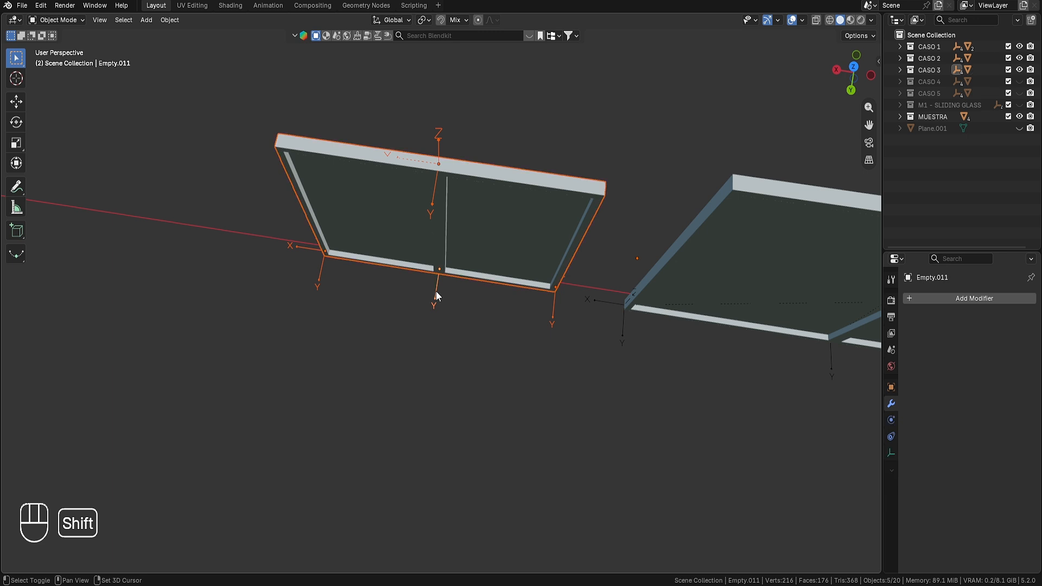
key("g")
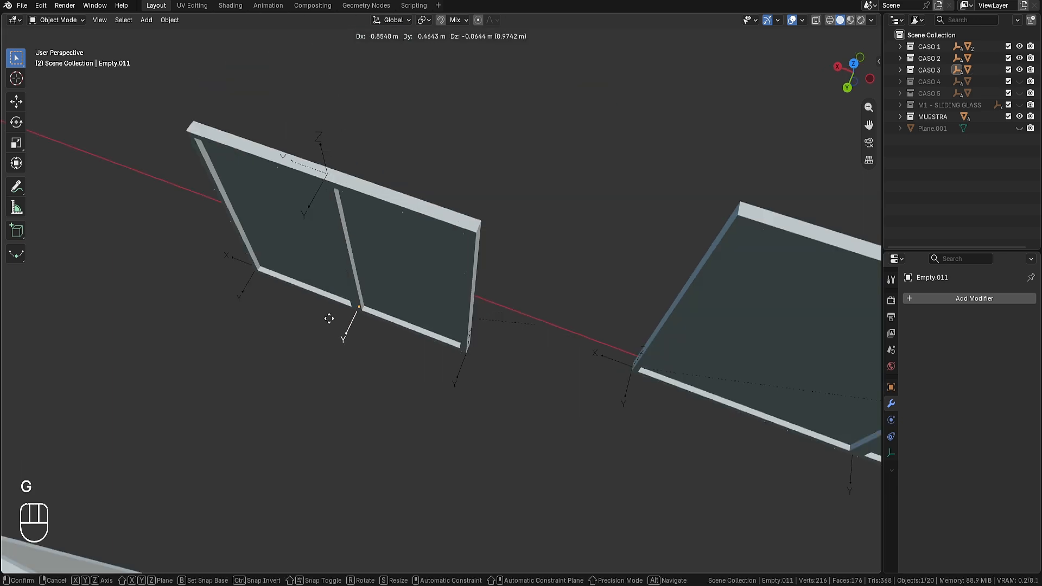
key("Escape")
middle_click_drag(330, 318, 183, 155)
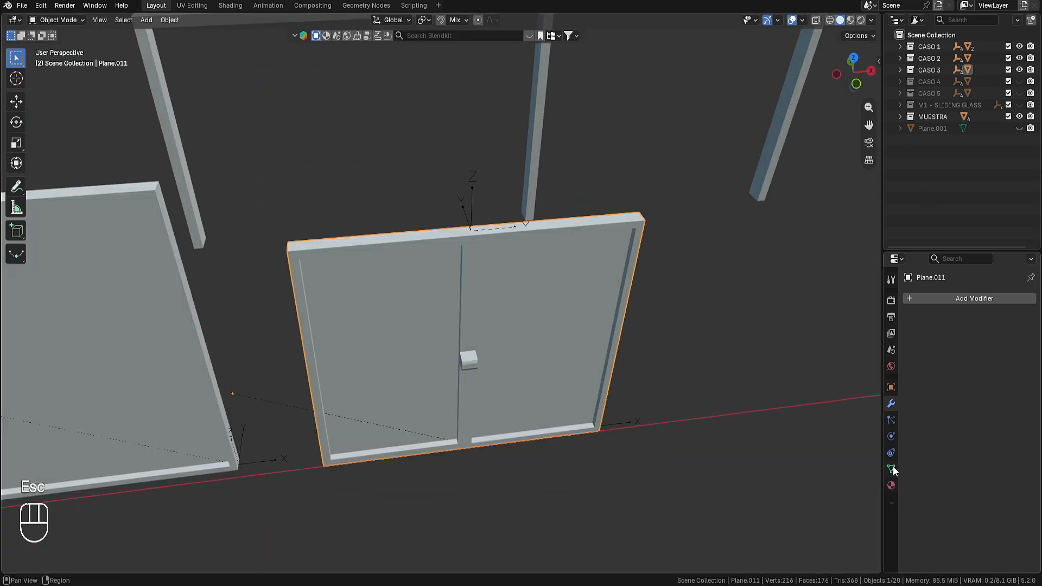
- Isolate CASO 3 and select the +X side vertices of Plane.011 in wireframe for vertex group L2
left_click(890, 469)
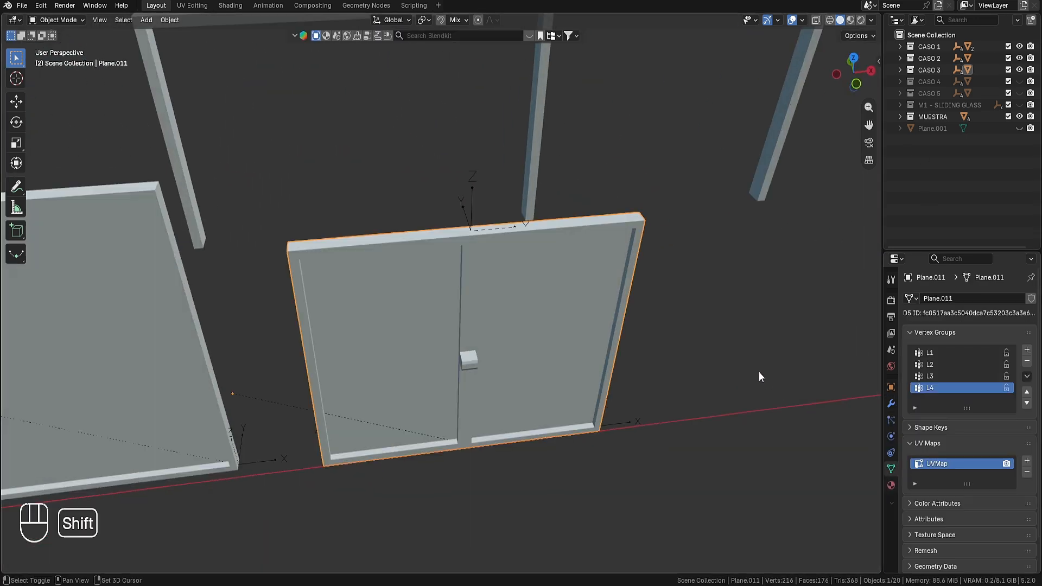
middle_click_drag(759, 372, 736, 281, "shift")
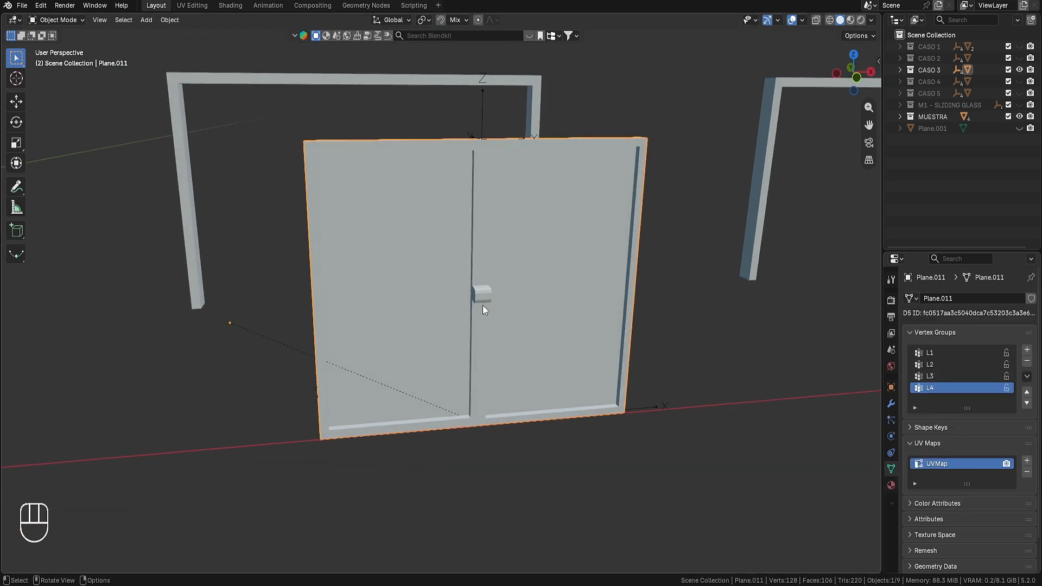
key("Tab")
key("shift+z")
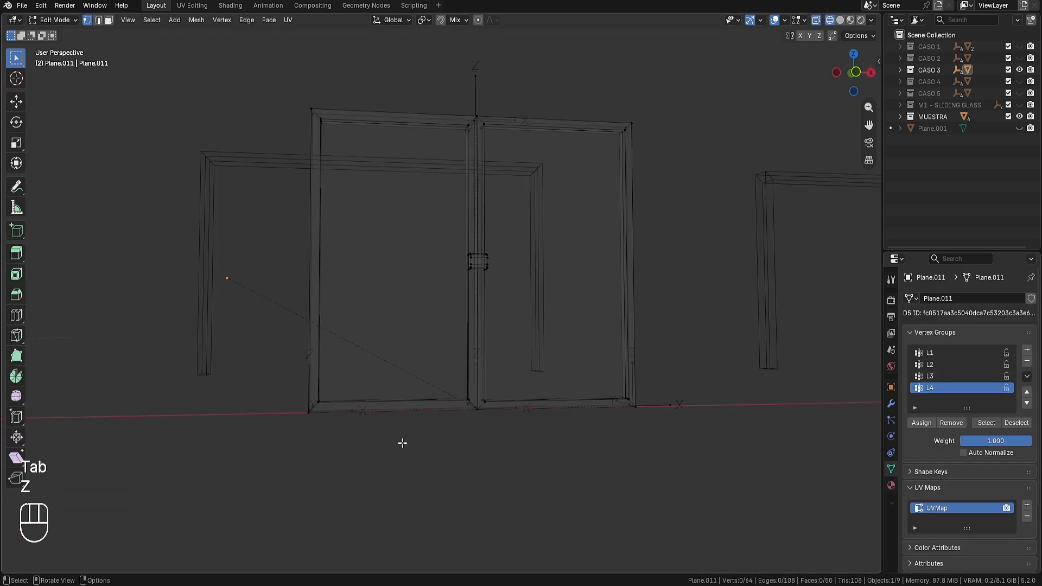
left_click(759, 421)
left_click_drag(716, 469, 588, 57)
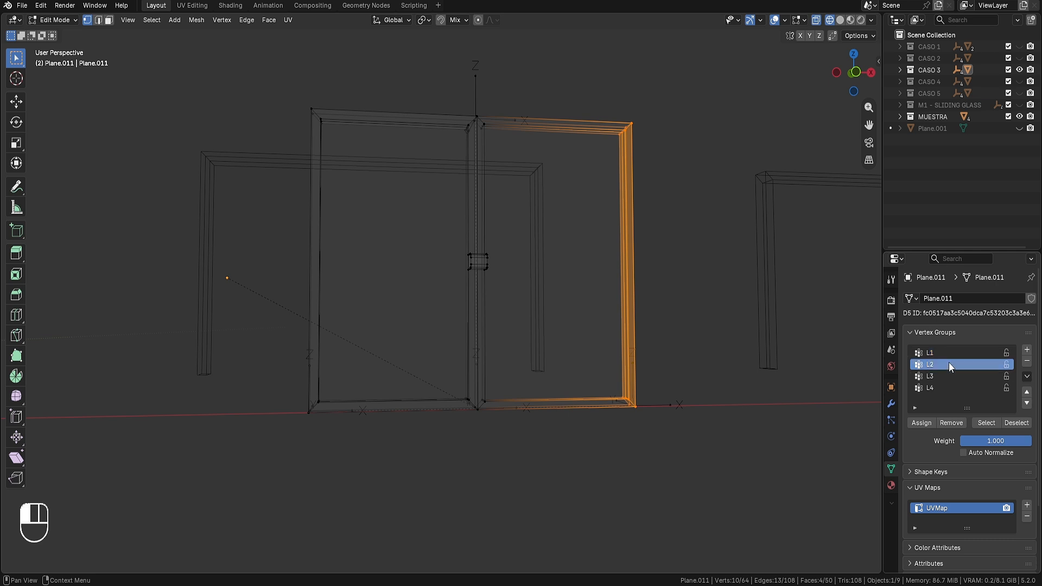
- Assign the panel's top frame vertices to vertex group L3 and the handle's vertices to L4
left_click(801, 420)
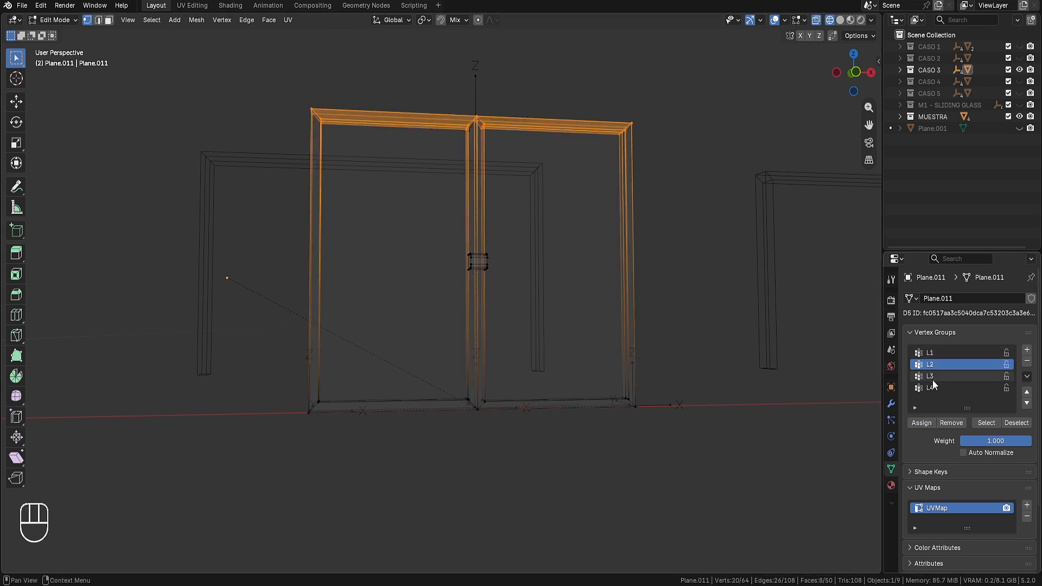
left_click(428, 263)
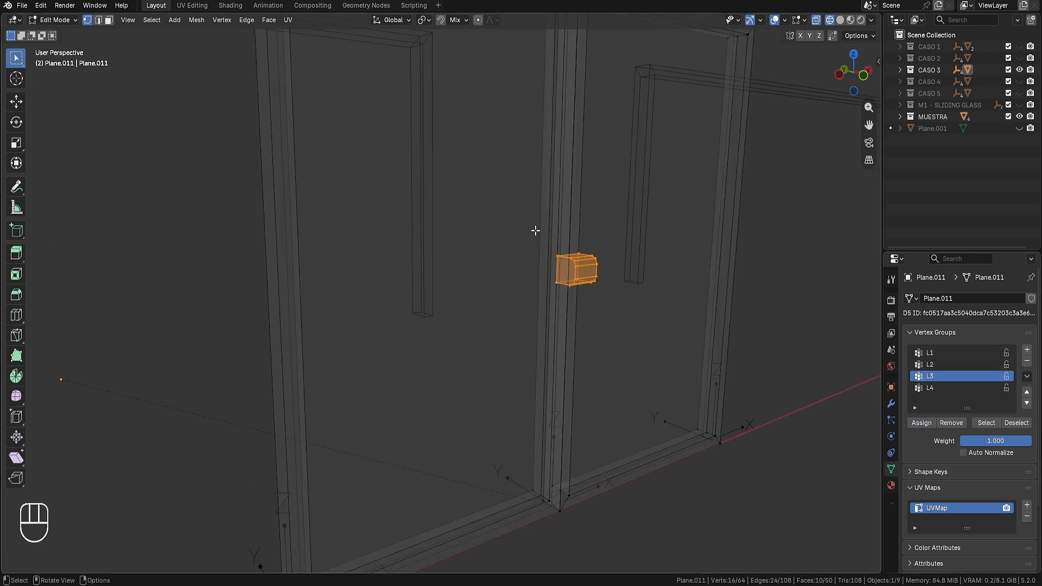
scroll(623, 339, "down", 3)
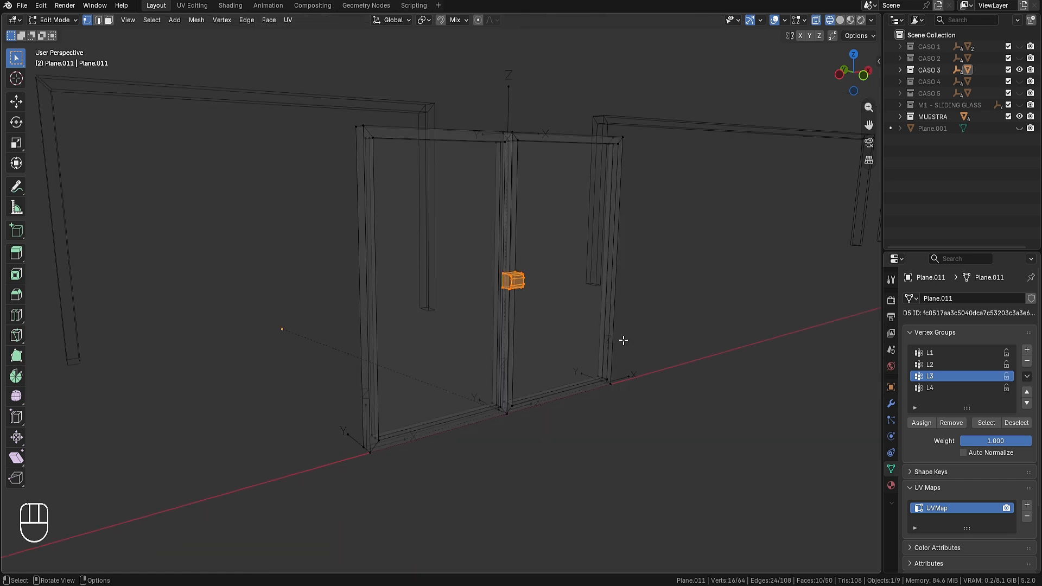
scroll(516, 291, "up", 2)
middle_click_drag(613, 284, 601, 307, "shift")
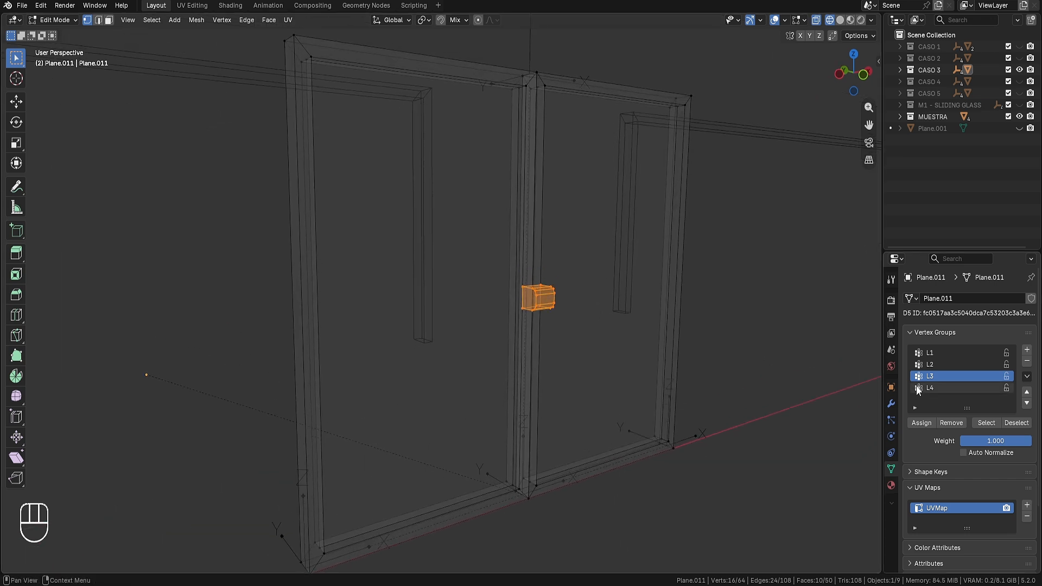
left_click(932, 389)
left_click(920, 422)
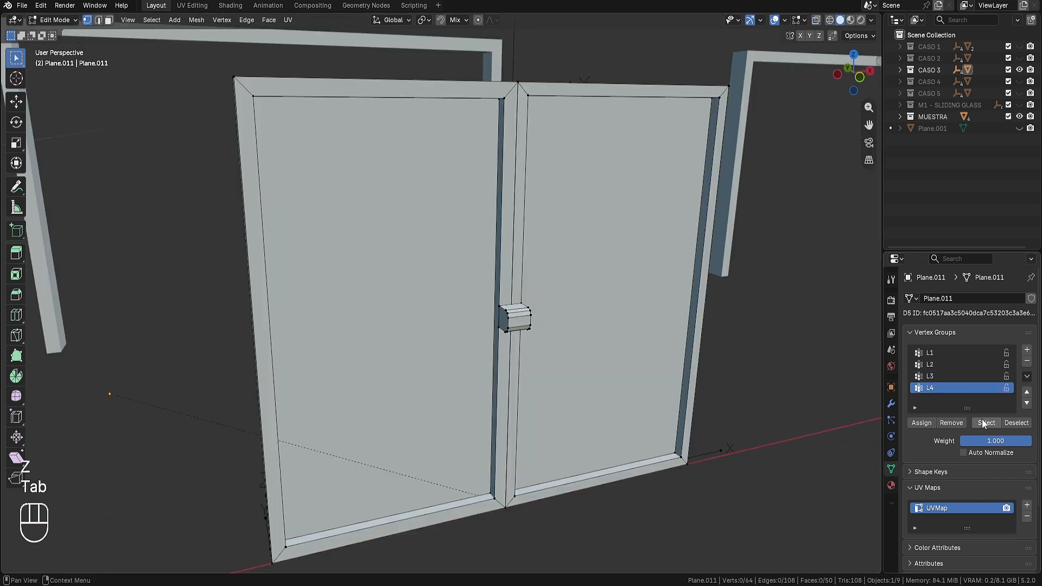
- Add a Hook modifier to Plane.011 with Empty.008 as its object and L1 as its vertex group
key("Tab")
scroll(734, 341, "down", 4)
left_click(890, 403)
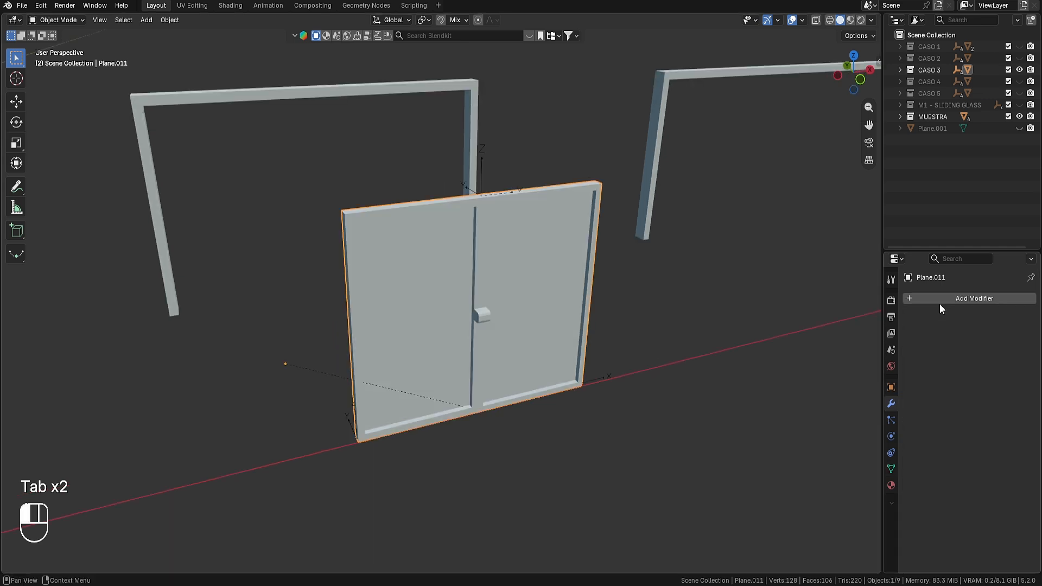
left_click(941, 300)
mouse_move(941, 298)
left_click(792, 342)
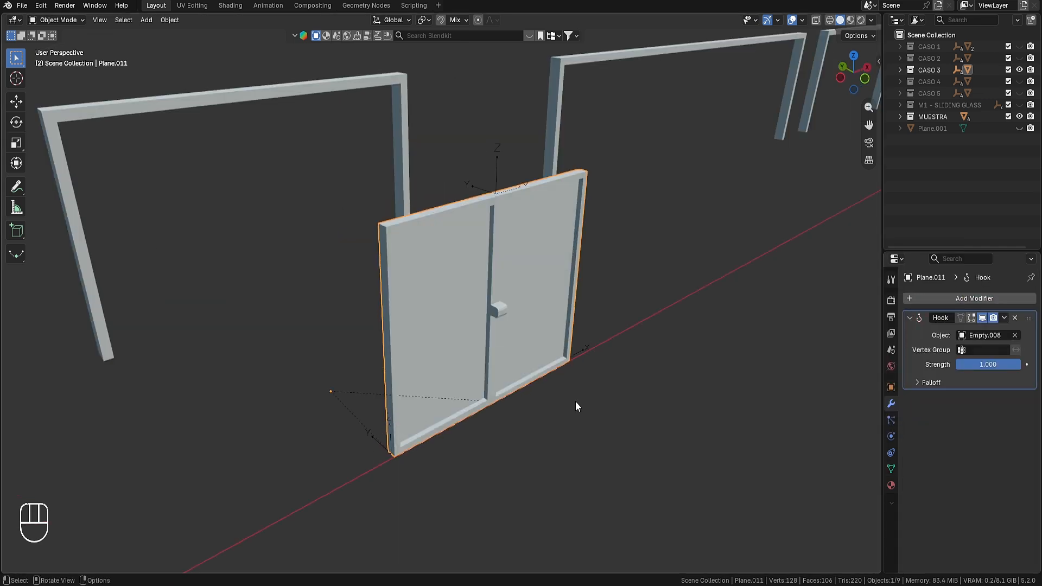
left_click(971, 350)
left_click(919, 369)
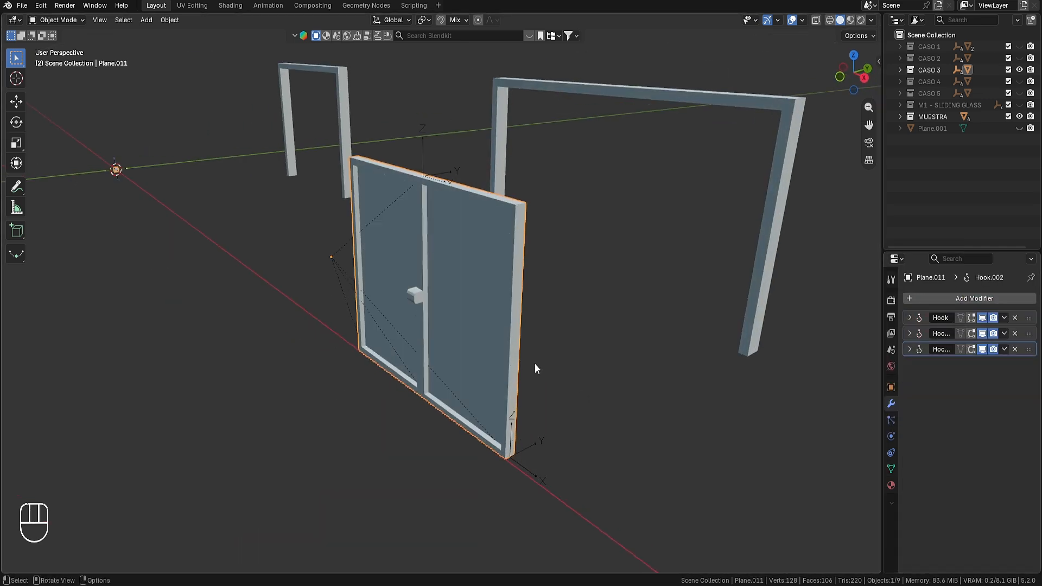
- Add a fourth Hook modifier to Plane.011 and set Empty.009 at the panel's top as its object
left_click_drag(910, 317, 910, 482)
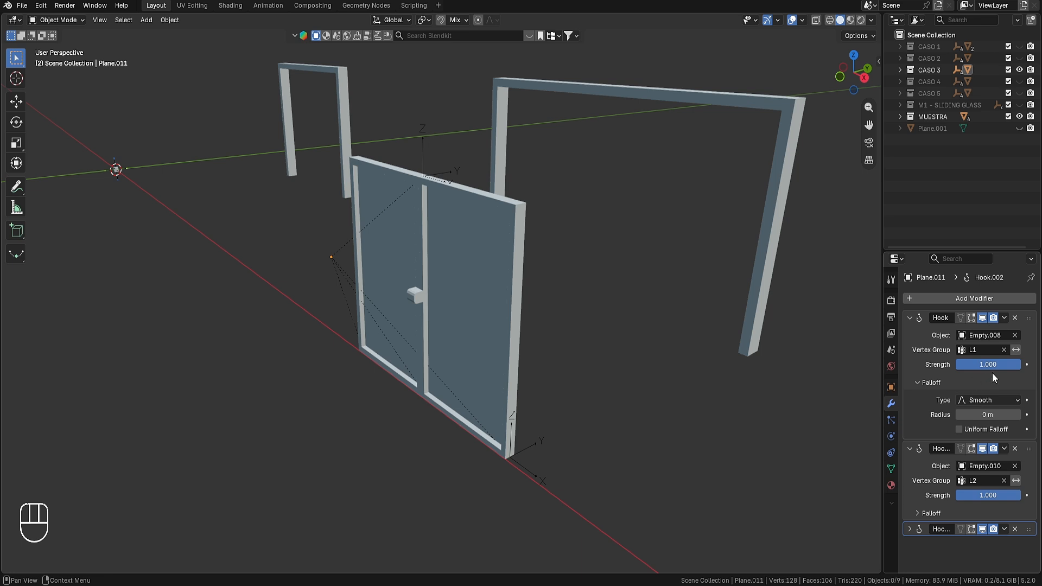
left_click(921, 383)
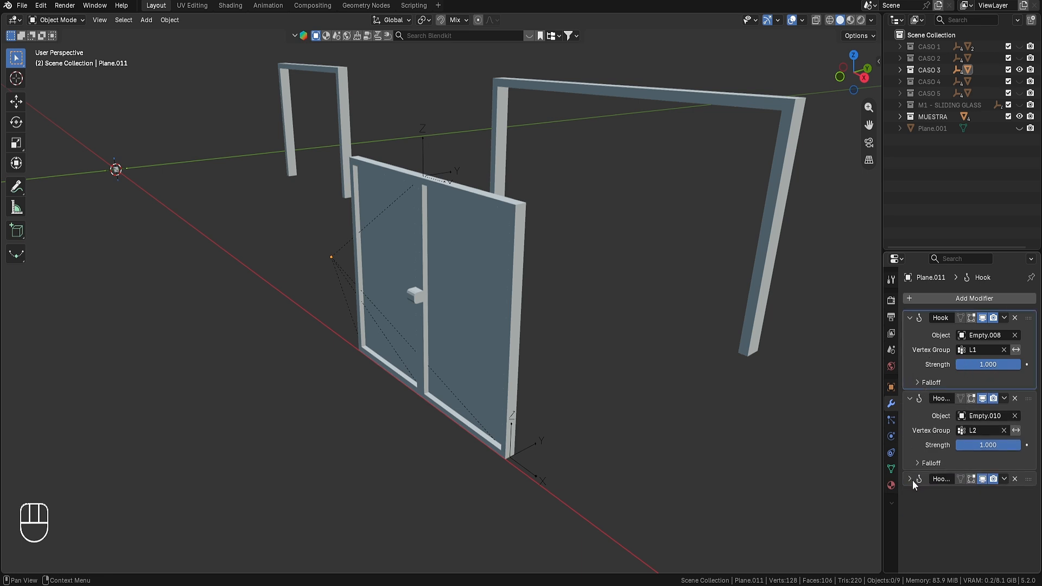
left_click(946, 299)
mouse_move(945, 298)
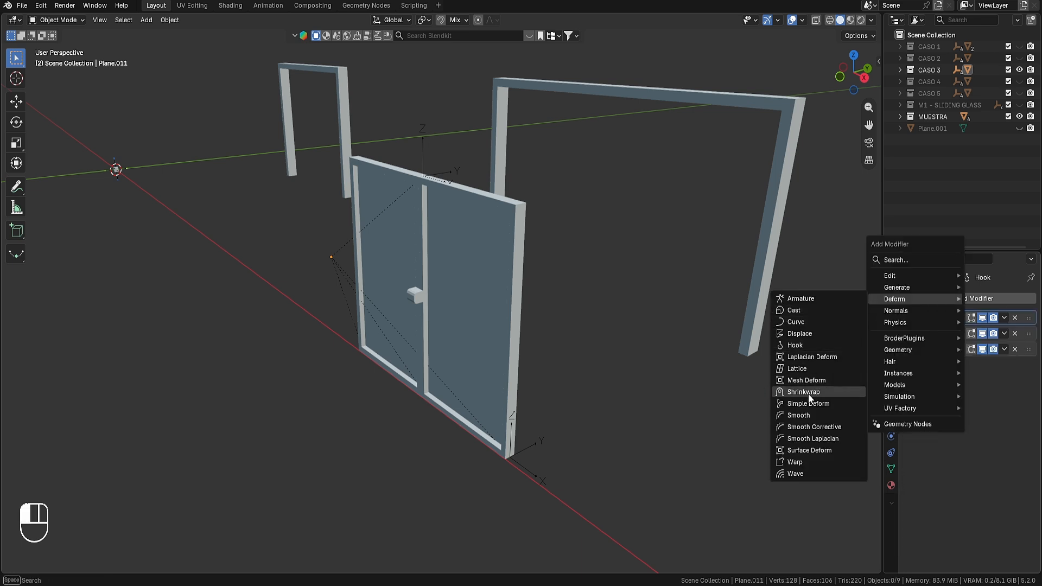
left_click(808, 347)
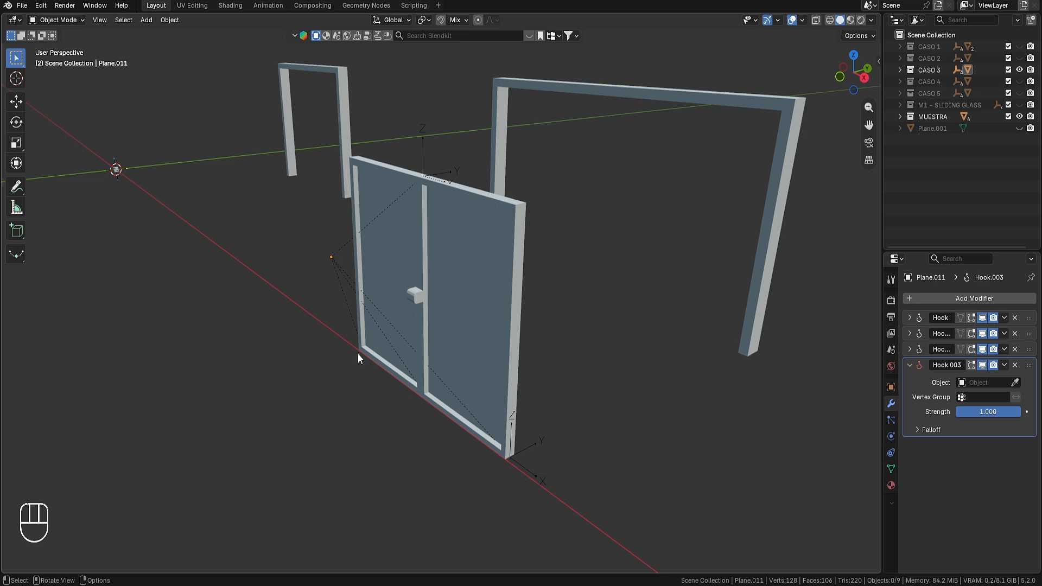
key("w")
key("w")
key("w")
key("w")
key("w")
key("w")
key("w")
key("w")
key("w")
key("w")
key("s")
key("s")
key("s")
key("s")
key("s")
key("s")
key("d")
left_click(1014, 382)
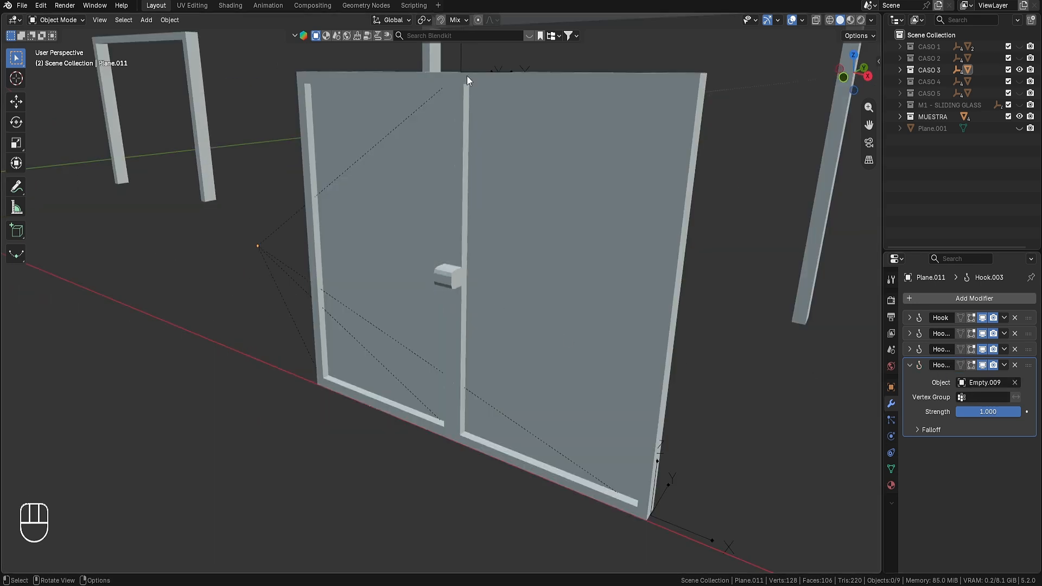
- Try raising Empty.009 along Z before the fourth hook has a vertex group
middle_click_drag(466, 76, 488, 204, "shift")
left_click(473, 147)
key("g")
key("z")
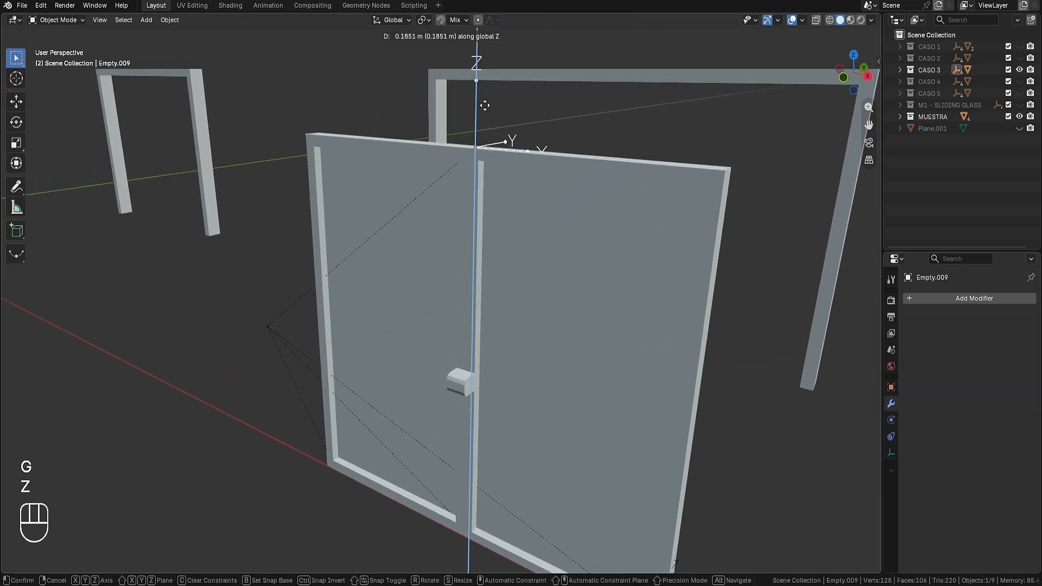
key("Escape")
- Set the fourth hook's vertex group to L4 and test it by raising Empty.009 along Z
left_click(508, 314)
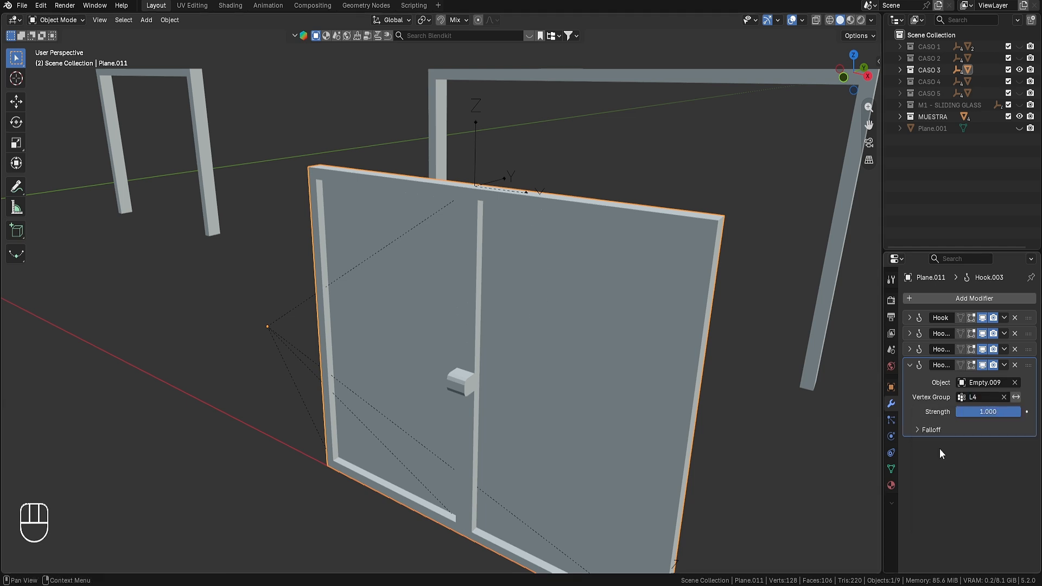
left_click(810, 374)
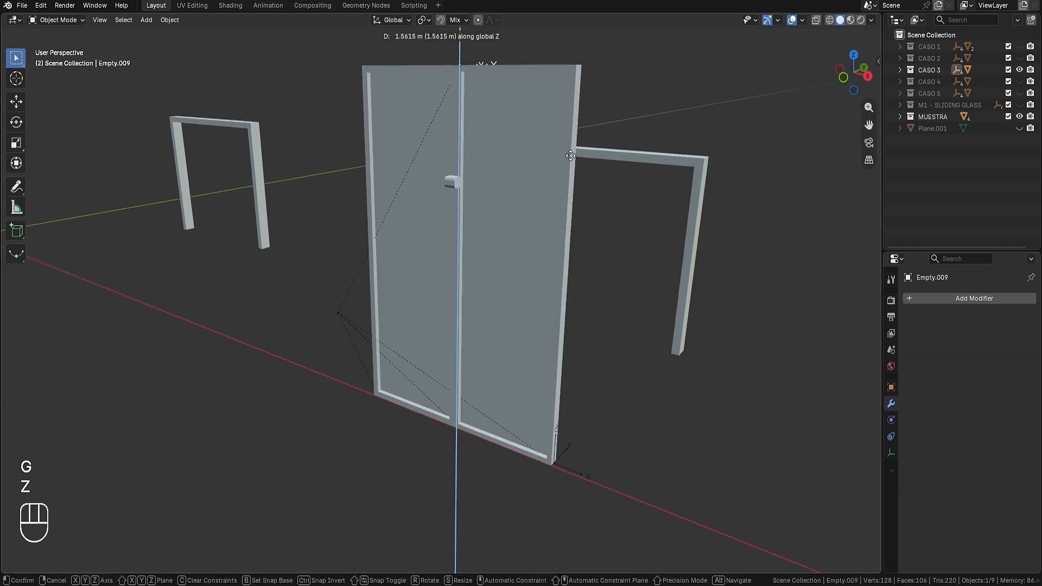
key("Escape")
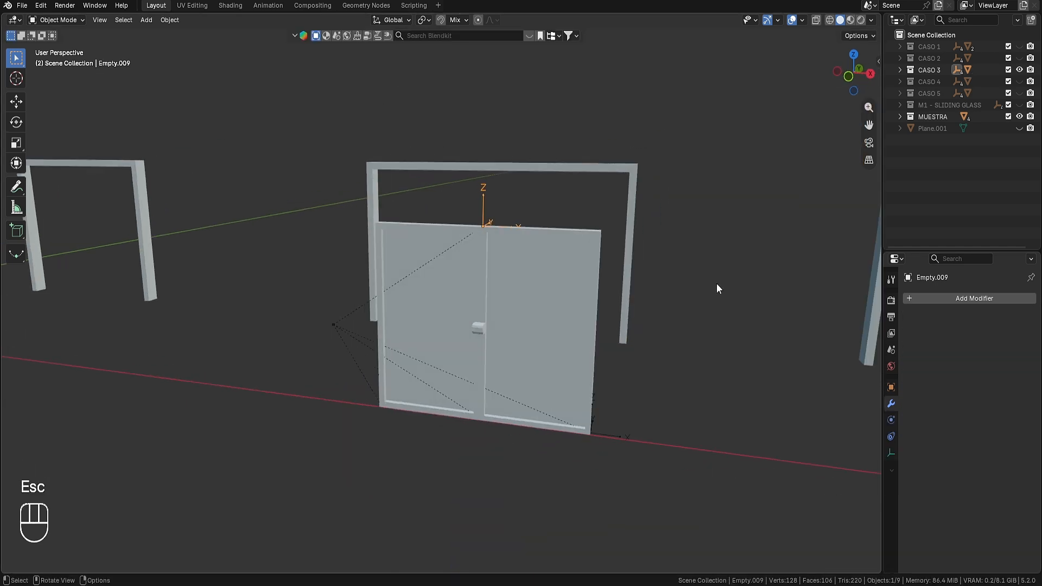
- Test how the panel and handle follow Empty.009 along Z in the front view
middle_click_drag(716, 283, 724, 284)
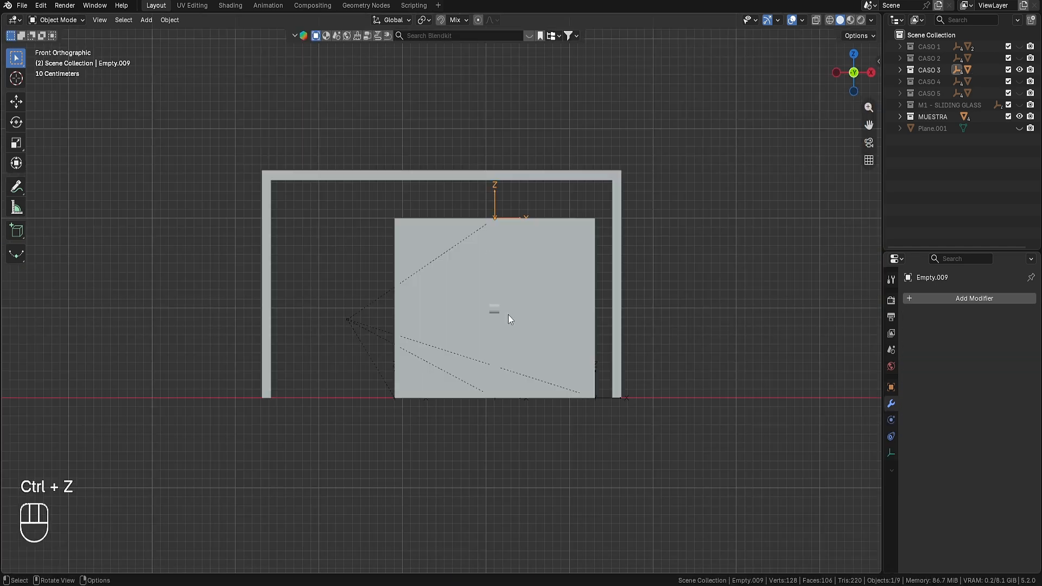
key("g")
key("z")
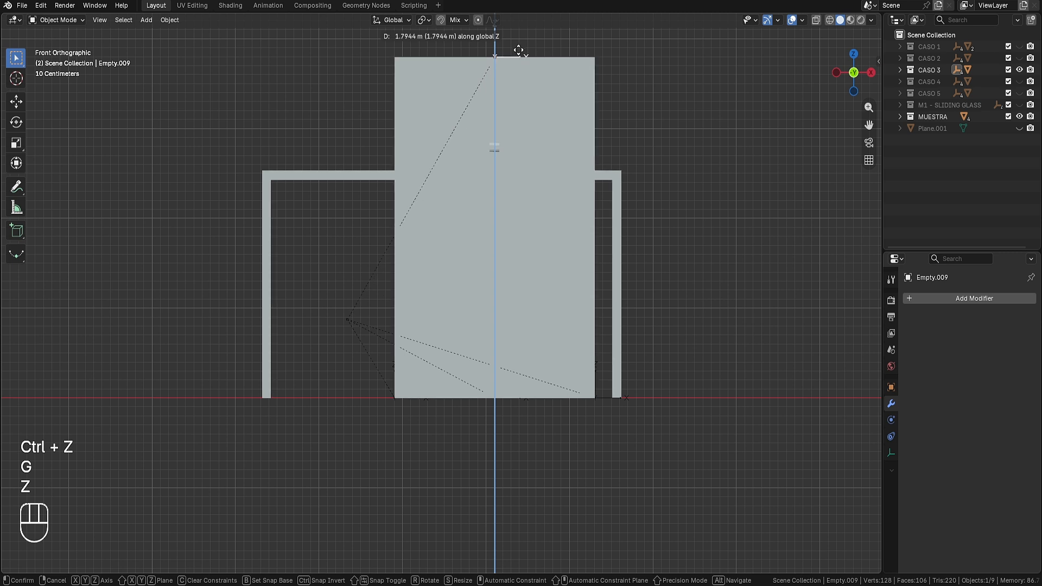
key("Escape")
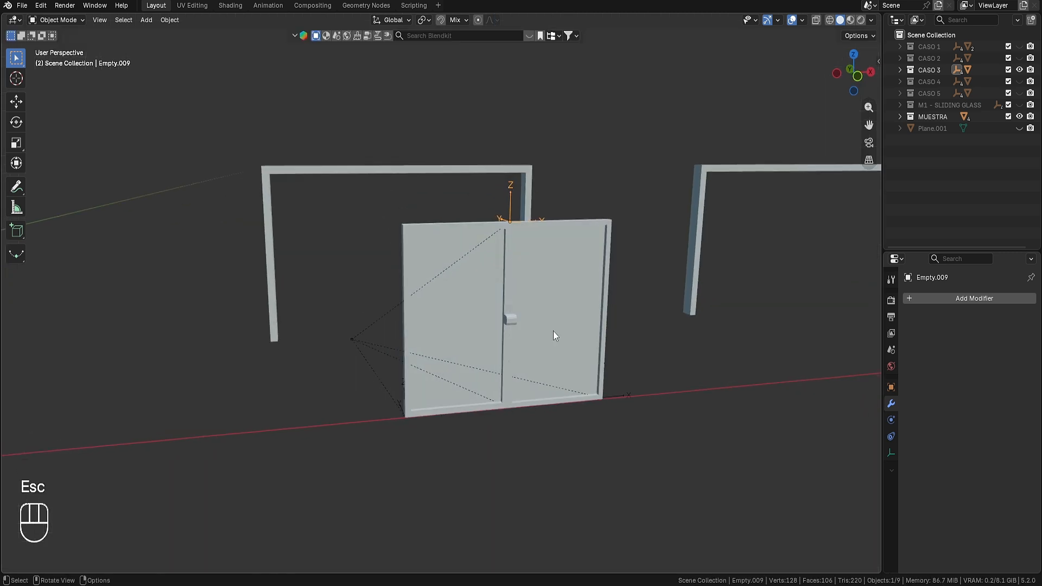
- Lower the strength of Plane.011's fourth hook and test it by moving Empty.009 along Z
left_click(551, 329)
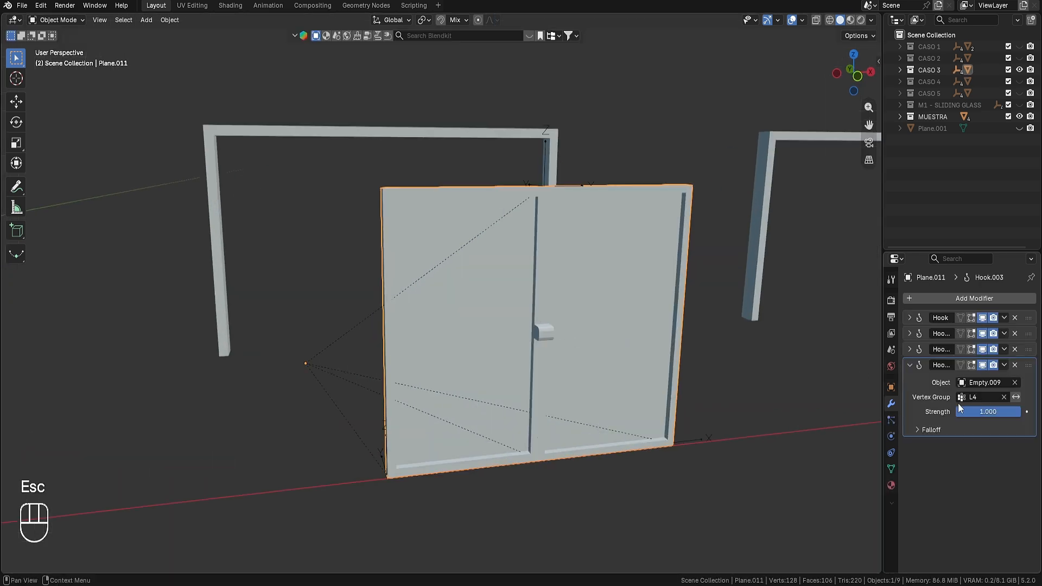
left_click_drag(991, 411, 964, 412)
left_click(987, 412)
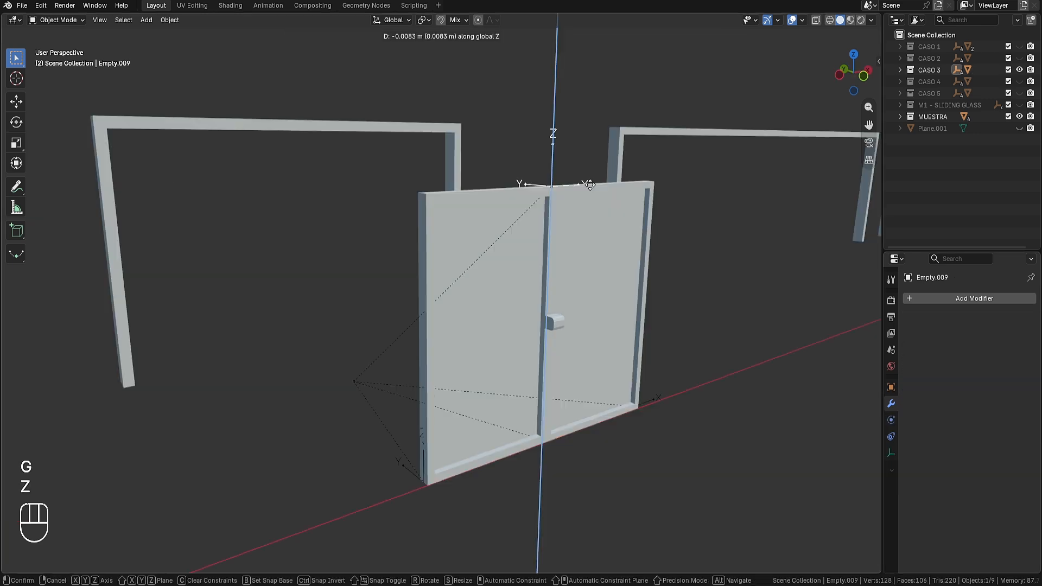
key("Escape")
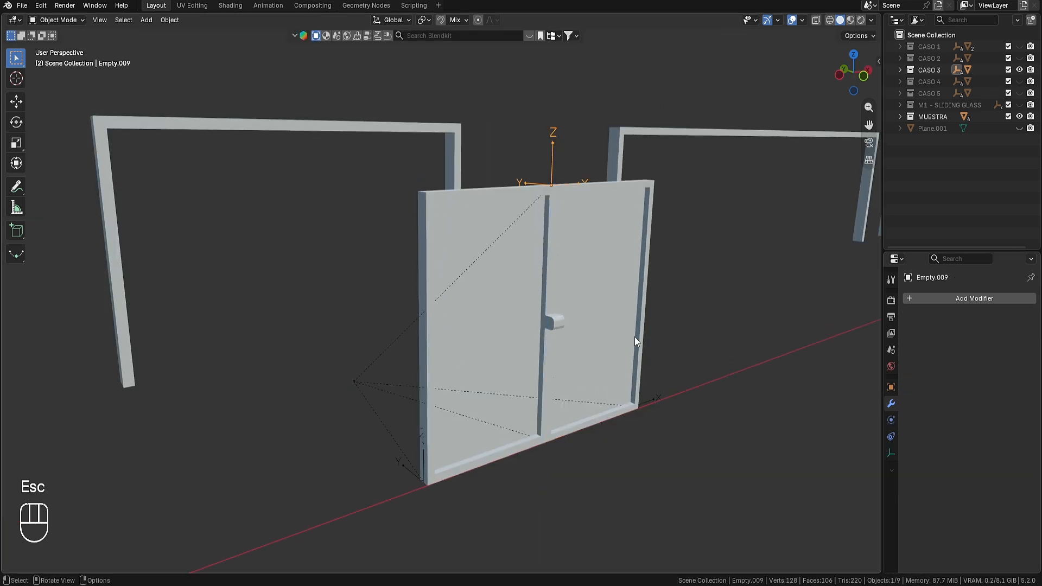
- Set the fourth hook's strength to 0.2 on Plane.011 and test it by lowering Empty.009 along Z
left_click(634, 336)
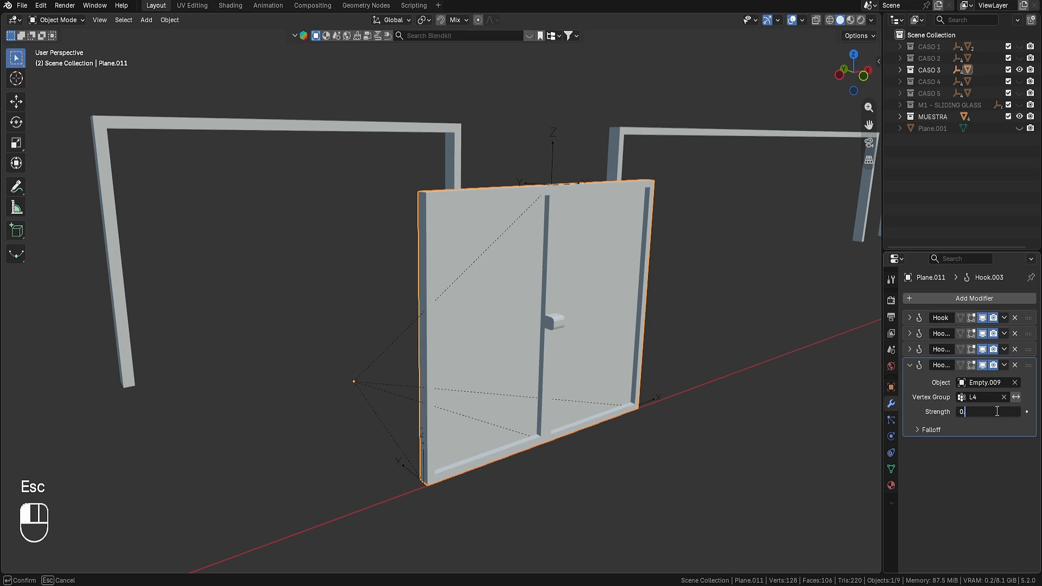
left_click(551, 167)
left_click(641, 328)
left_click(552, 168)
key("g")
key("z")
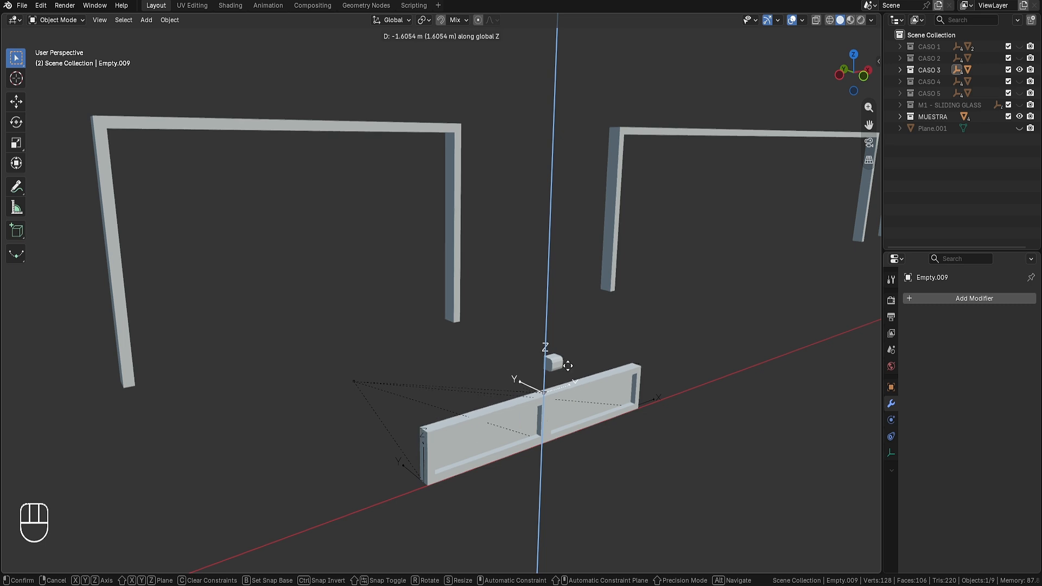
key("Escape")
- Set the fourth hook's strength to 0.5 on Plane.011 and test it by moving Empty.009 along Z
left_click(555, 322)
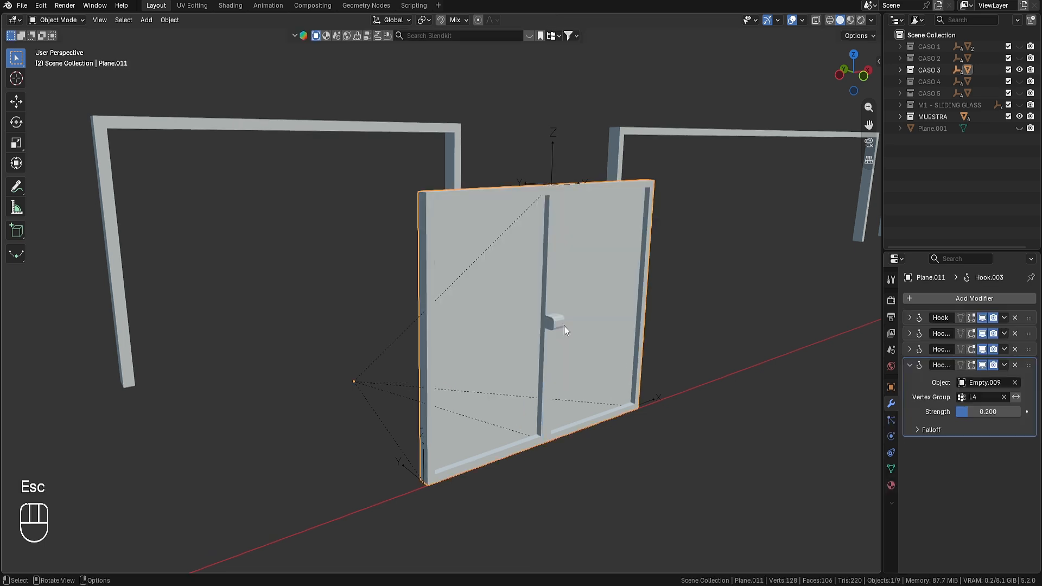
left_click(575, 332)
left_click(594, 345)
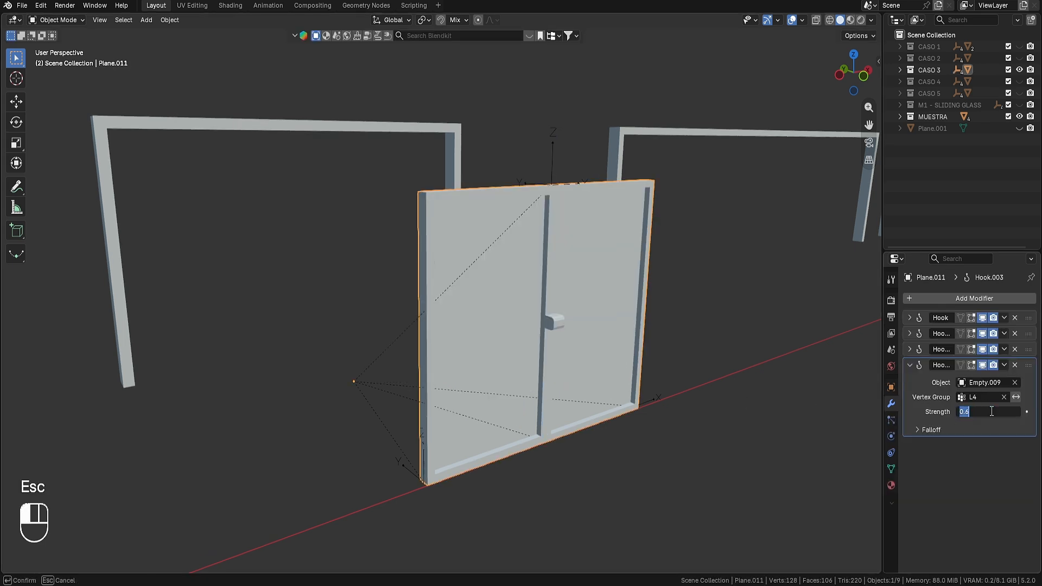
left_click(552, 174)
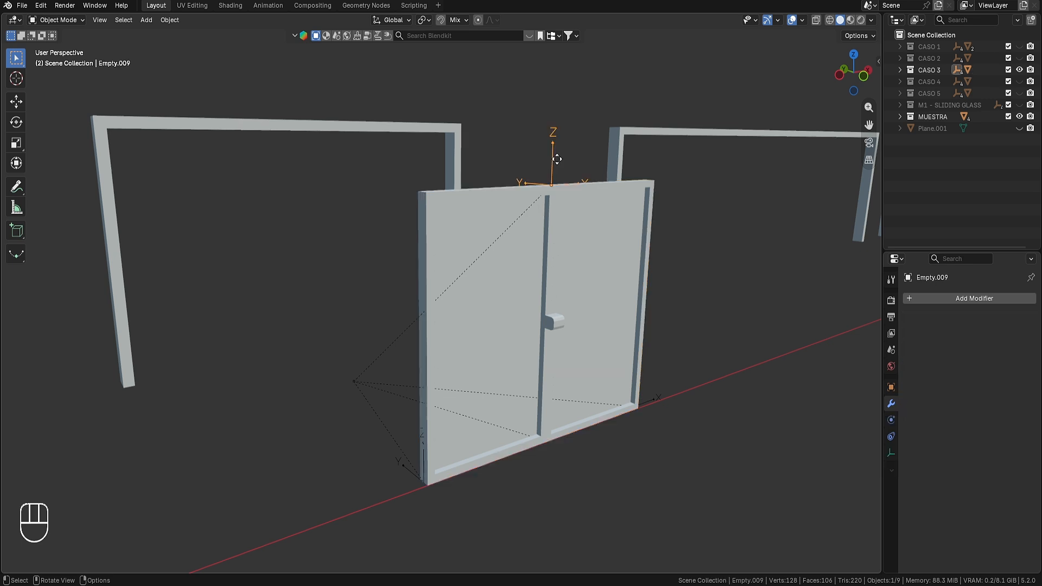
key("g")
key("z")
key("Escape")
left_click(545, 288)
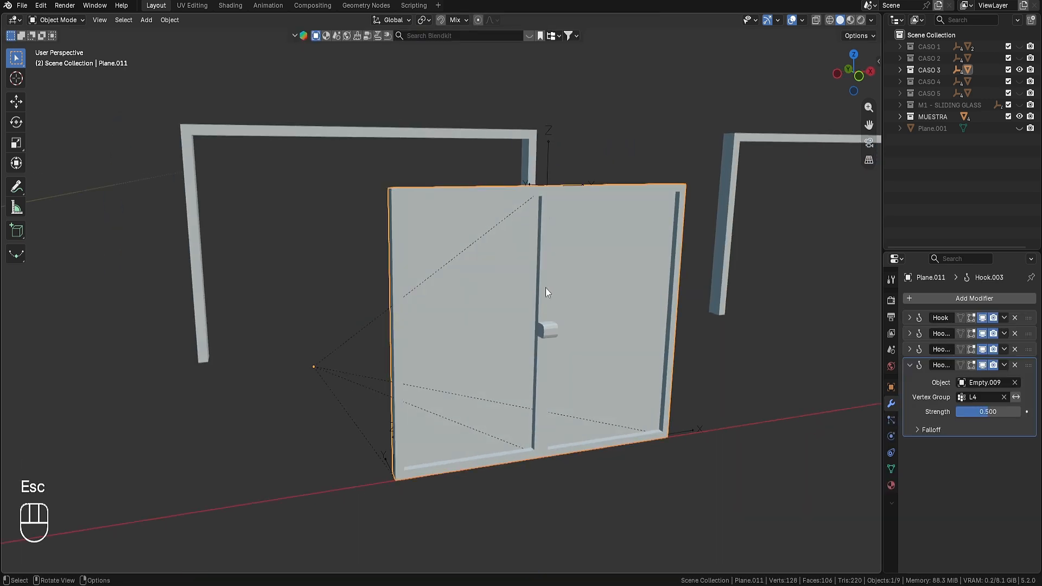
- Move the CASO 3 door rig along Y into line with the sample frame and try shifting Empty.008 along X
middle_click_drag(630, 312, 477, 344)
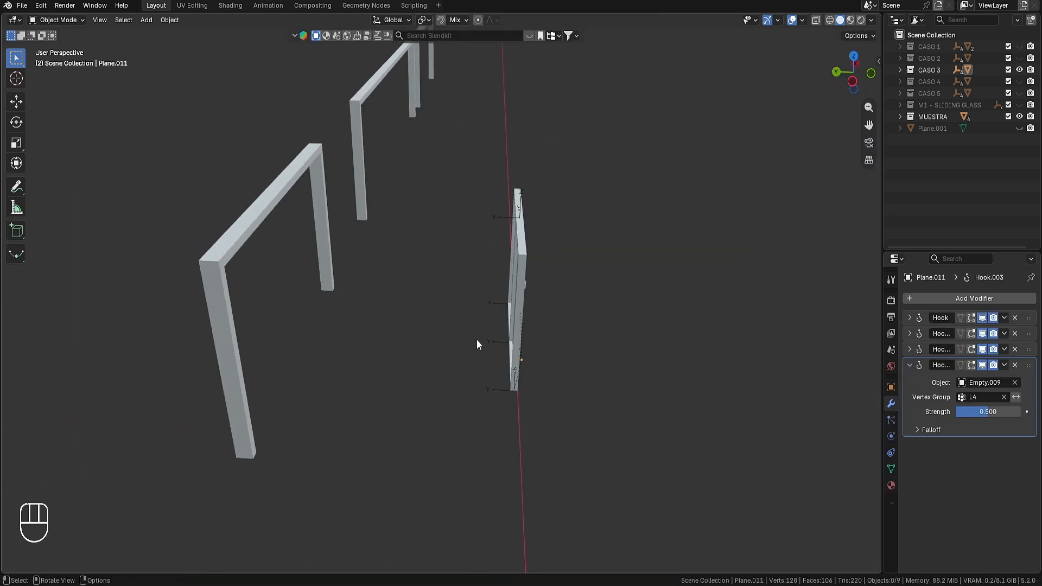
left_click(478, 346)
key("g")
key("x")
key("y")
key("g")
key("x")
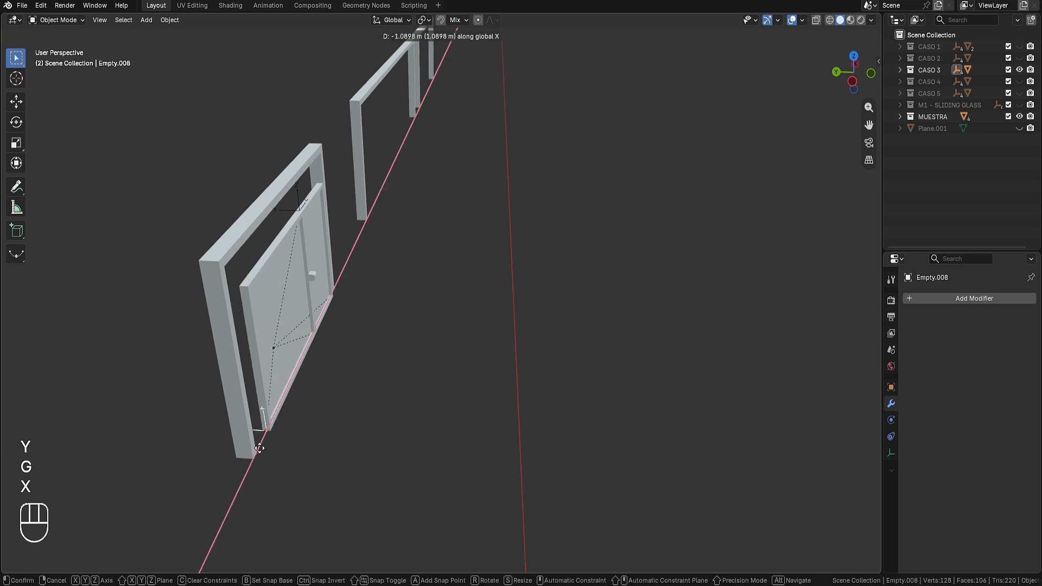
key("Escape")
- Center the door rig in the sample frame by snapping Empty.011 along X to the middle of the lintel
middle_click_drag(258, 454, 368, 365)
key("g")
key("x")
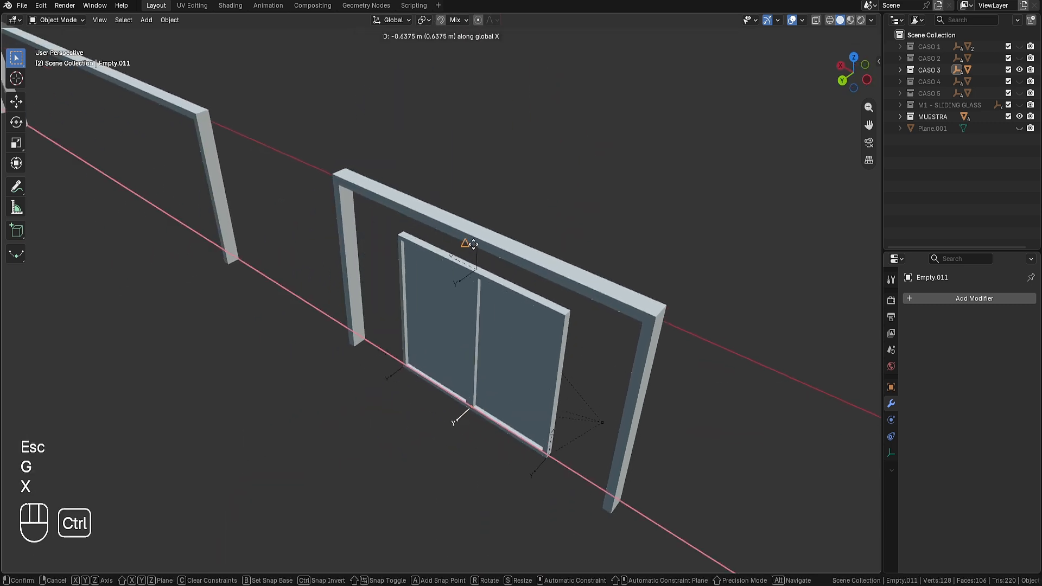
left_click(468, 244, "ctrl")
- Widen the panel to the opening by snapping Empty.008 and Empty.010 along X to the sample frame's two posts
left_click(543, 465)
key("g")
key("x")
left_click(578, 495, "ctrl")
key("g")
key("x")
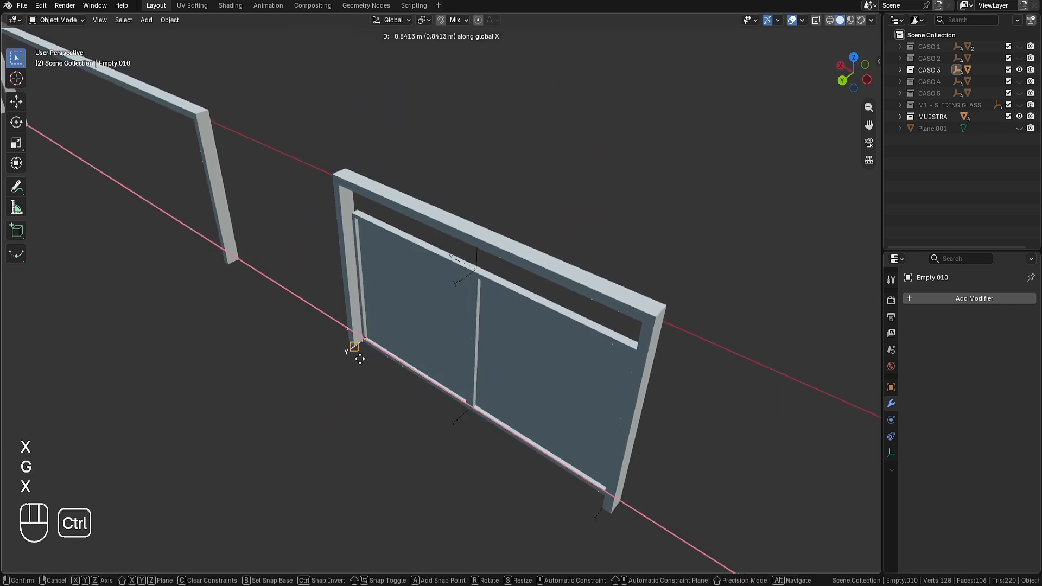
left_click(358, 353, "ctrl")
- Raise the panel to the opening's height by snapping Empty.009 along Z to the sample frame's inner top corner
left_click(469, 275)
key("g")
key("z")
left_click(340, 189, "ctrl")
left_click(335, 125)
- Test how the fitted panel and handle respond to moving Empty.009 along Z
mouse_move(467, 174)
middle_mouse_down()
mouse_move(334, 125)
mouse_move(466, 167)
middle_mouse_up()
left_click(429, 133)
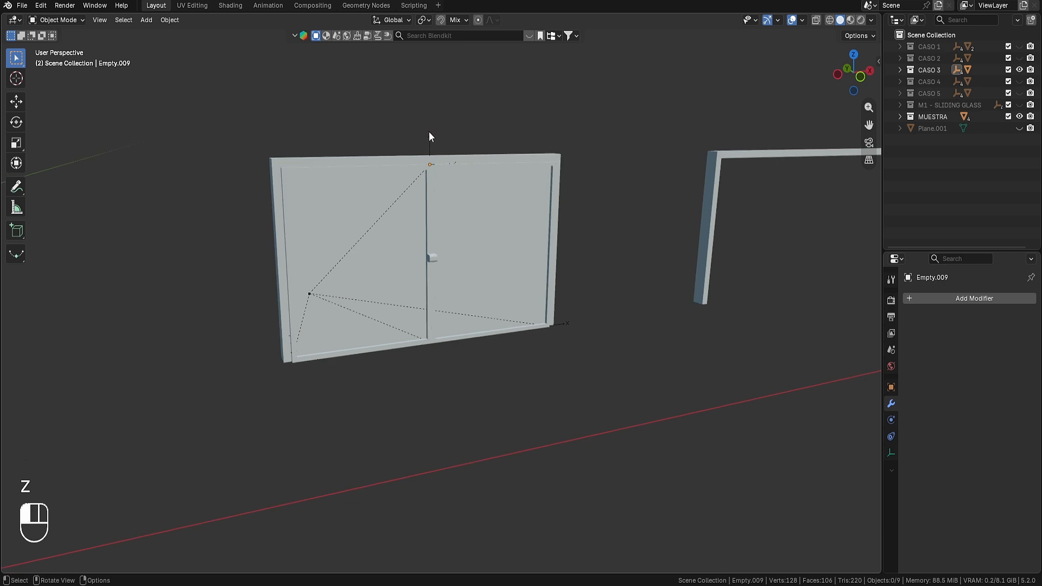
key("g")
key("z")
key("z")
key("Escape")
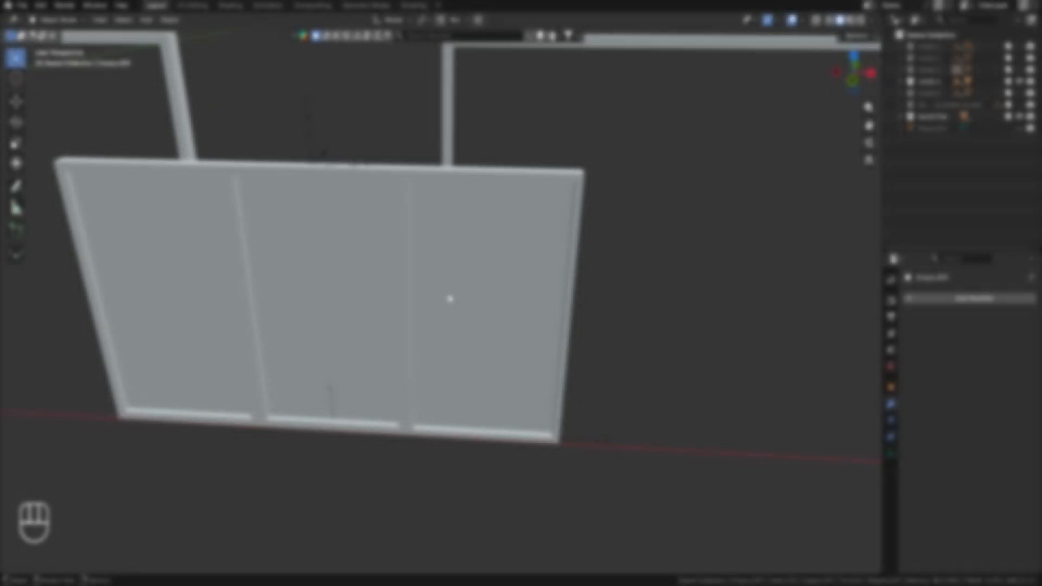
- Assign vertices of the CASO 4 panel Plane.003 to groups L1, L2 and L3, with the left side in L1 and the right side in L2
middle_click_drag(446, 295, 630, 319)
key("z")
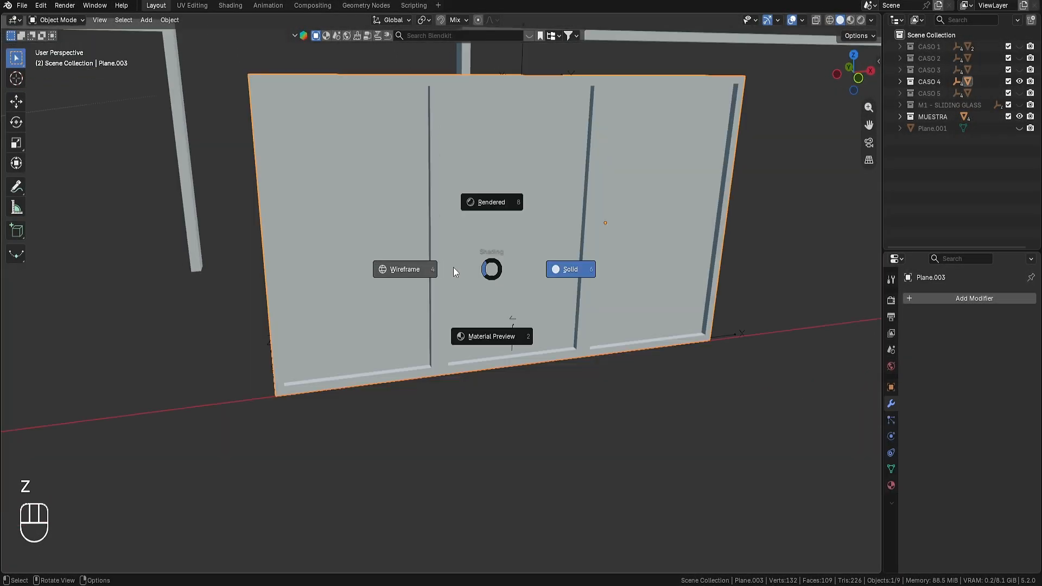
middle_click_drag(487, 252, 500, 301)
key("z")
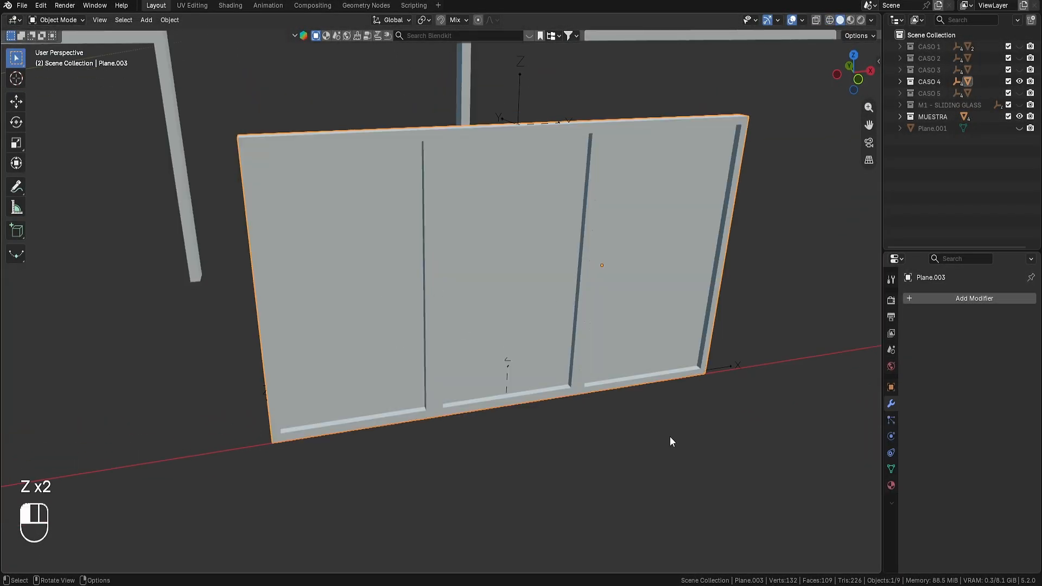
scroll(671, 440, "down", 2)
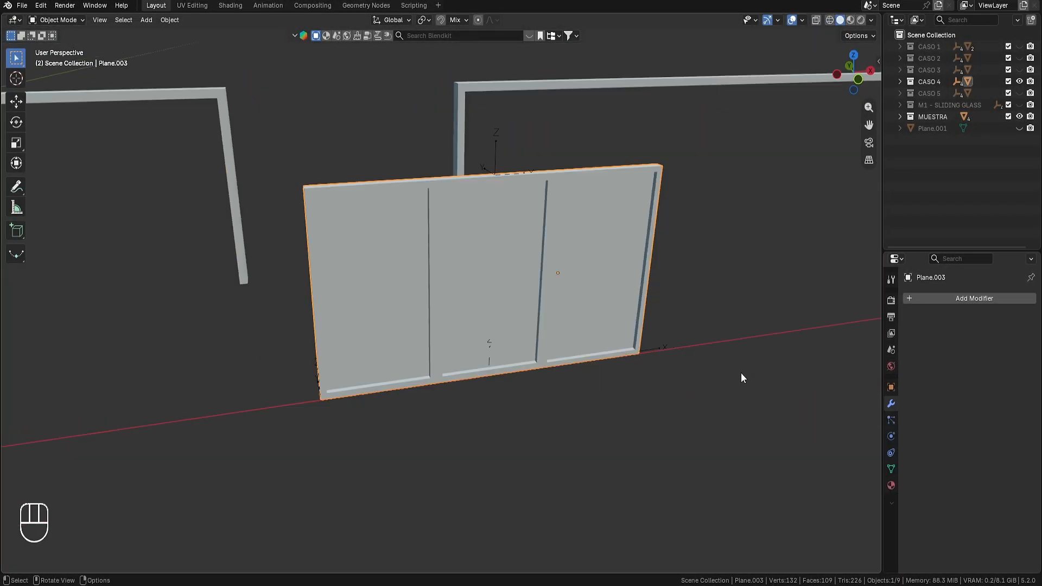
left_click(890, 468)
key("Tab")
key("z")
mouse_move(553, 318)
middle_mouse_down()
mouse_move(344, 256)
mouse_move(474, 323)
mouse_move(436, 284)
mouse_move(443, 314)
middle_mouse_up()
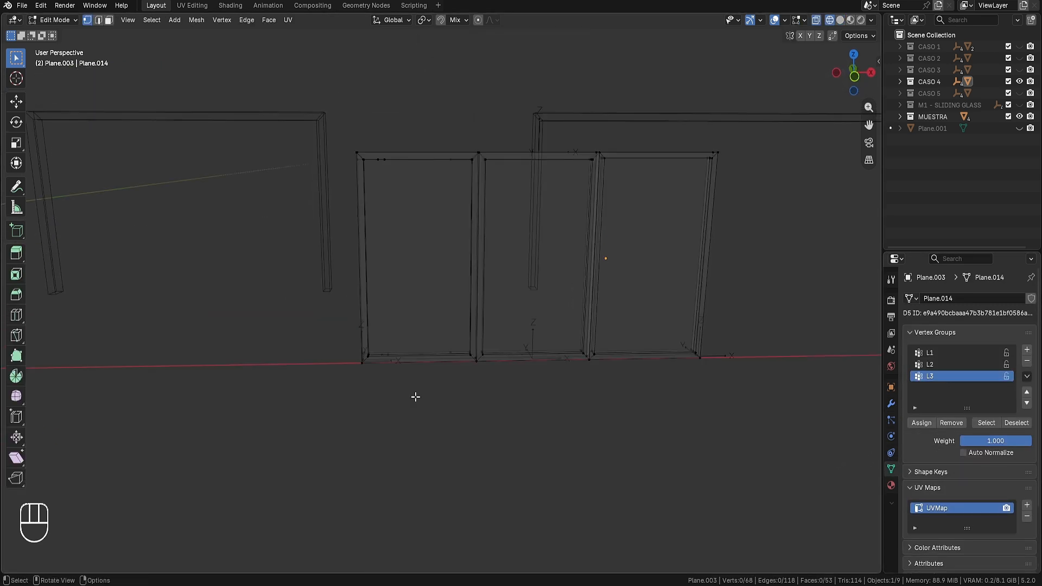
left_click_drag(415, 397, 319, 122)
left_click_drag(739, 386, 659, 97)
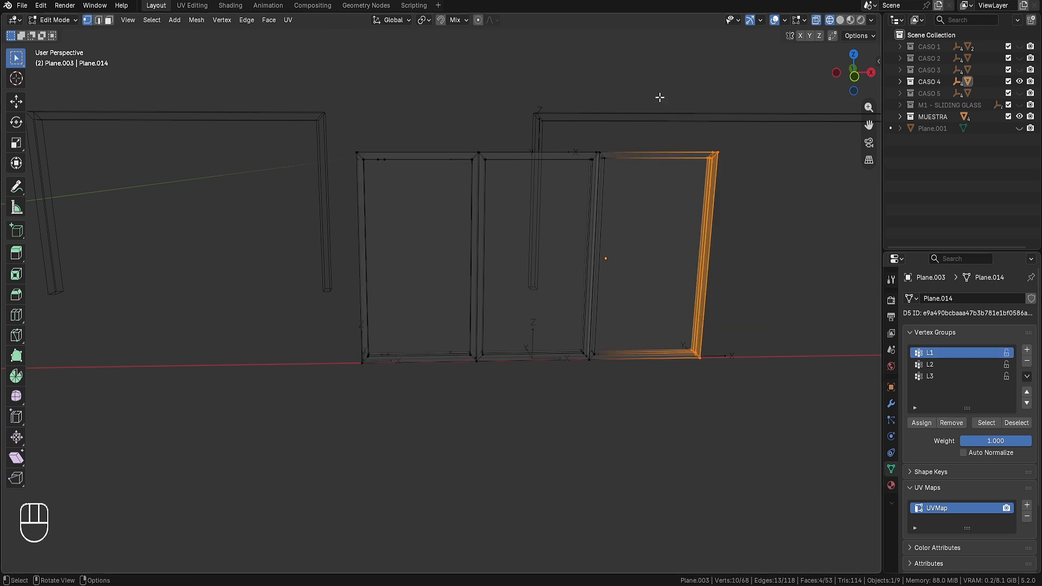
key("a")
left_click(936, 377)
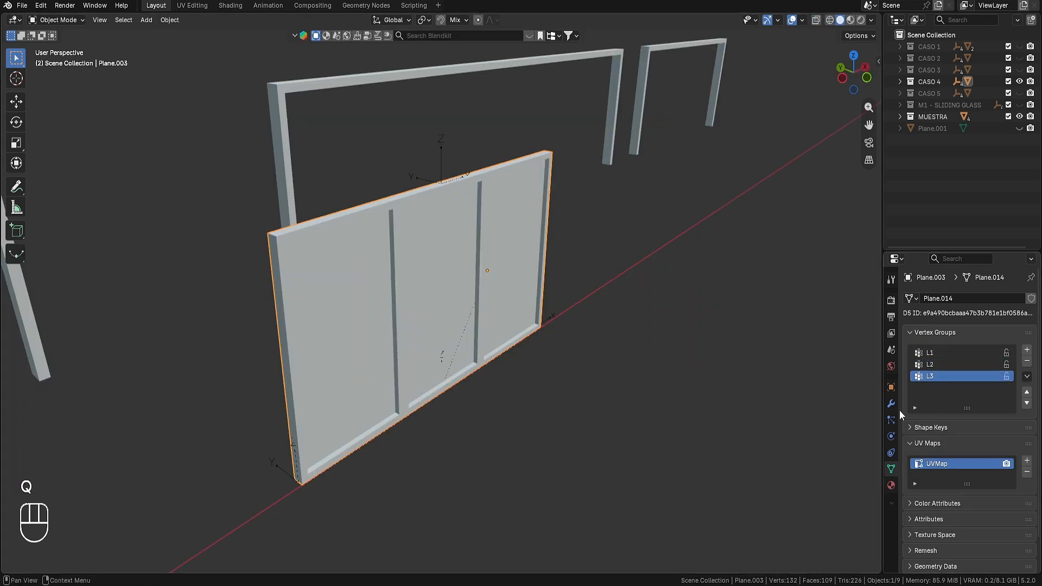
- Add three Hook modifiers to Plane.003 and link them to the panel's empties
left_click(890, 403)
left_click(870, 299)
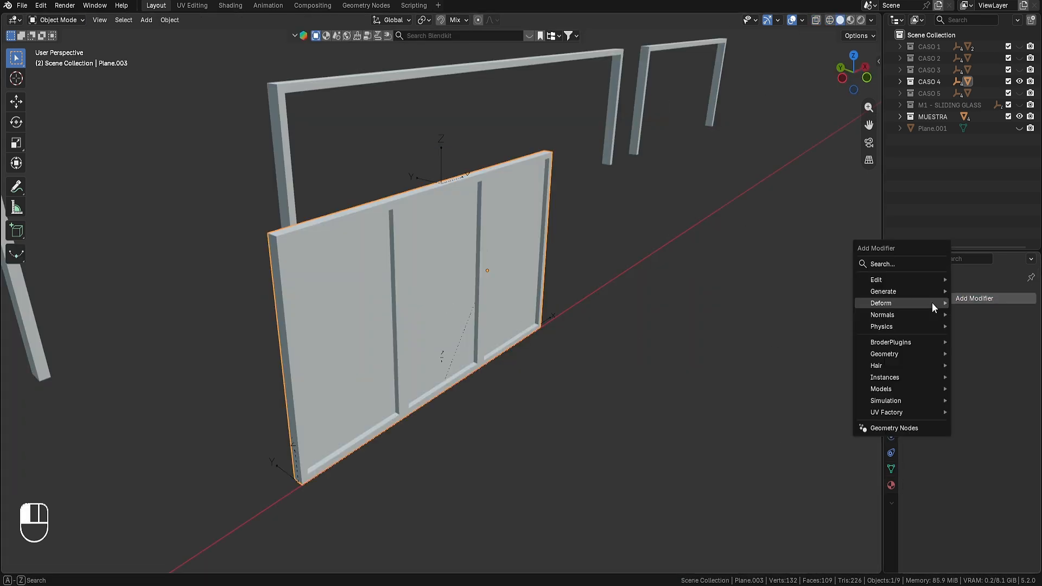
mouse_move(869, 305)
left_click(803, 360)
mouse_move(543, 282)
middle_mouse_down("shift")
mouse_move(521, 268)
mouse_move(537, 277)
middle_mouse_up("shift")
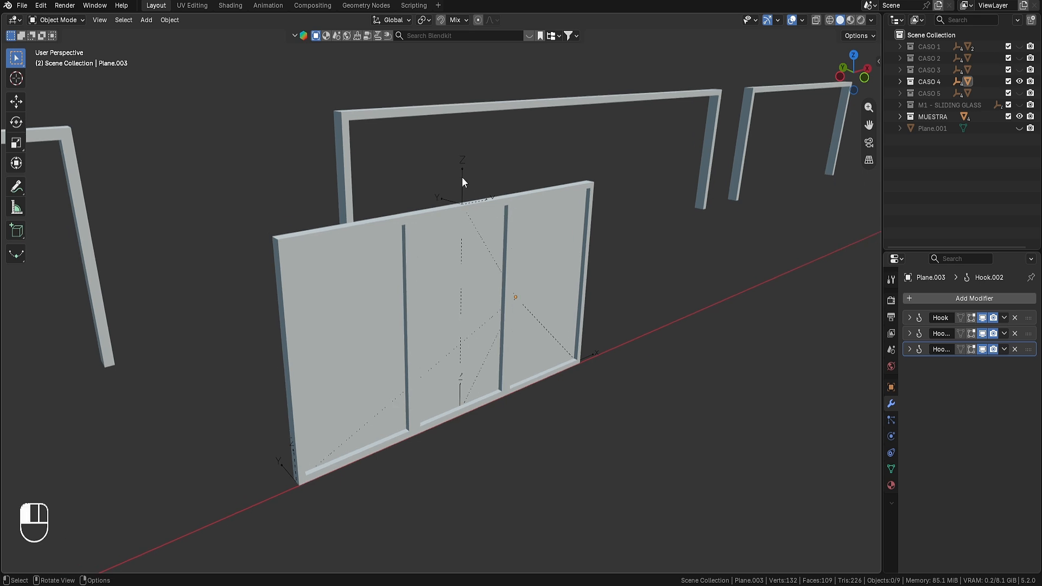
- Test Plane.003's three hooks by moving the top empty along Z and Empty.012 and Empty.014 along X
left_click(461, 177)
key("g")
key("z")
key("Escape")
left_click(276, 478)
key("g")
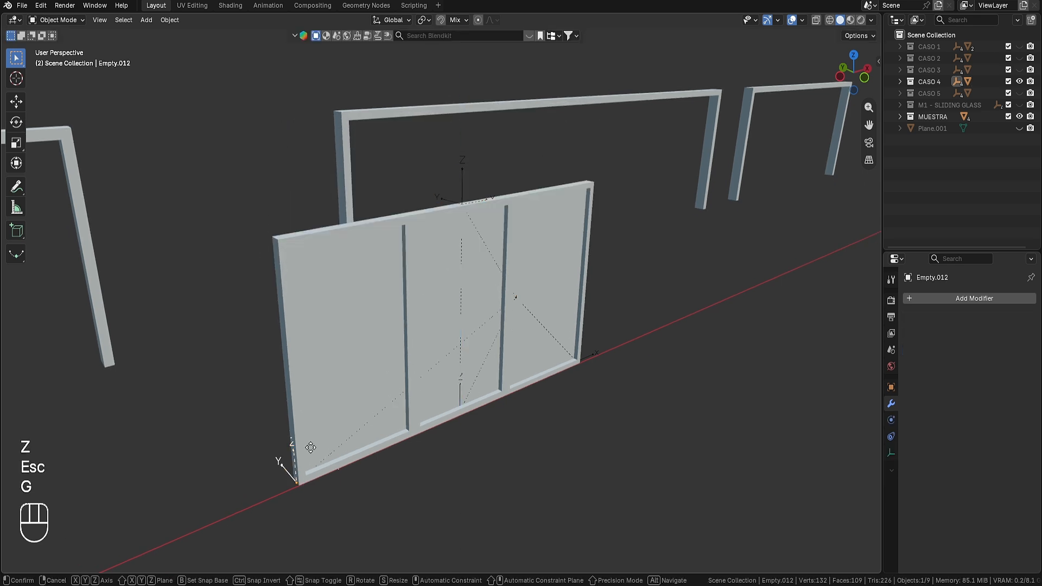
key("x")
key("Escape")
left_click(607, 355)
key("g")
key("x")
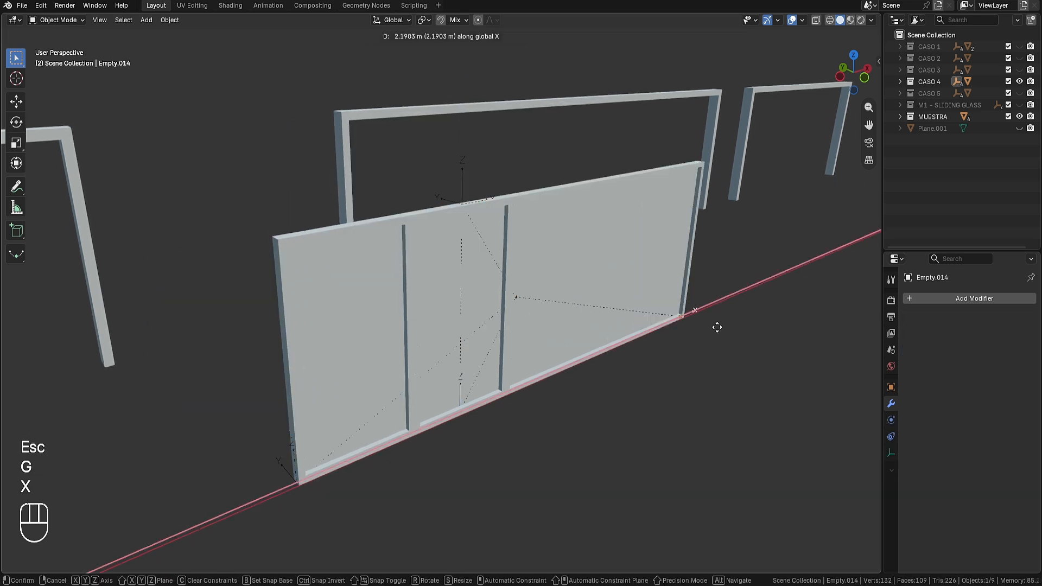
key("Escape")
- Add two vertex groups named L4 and L5 to Plane.003 in Edit Mode with wireframe shading
middle_click_drag(479, 377, 98, 464)
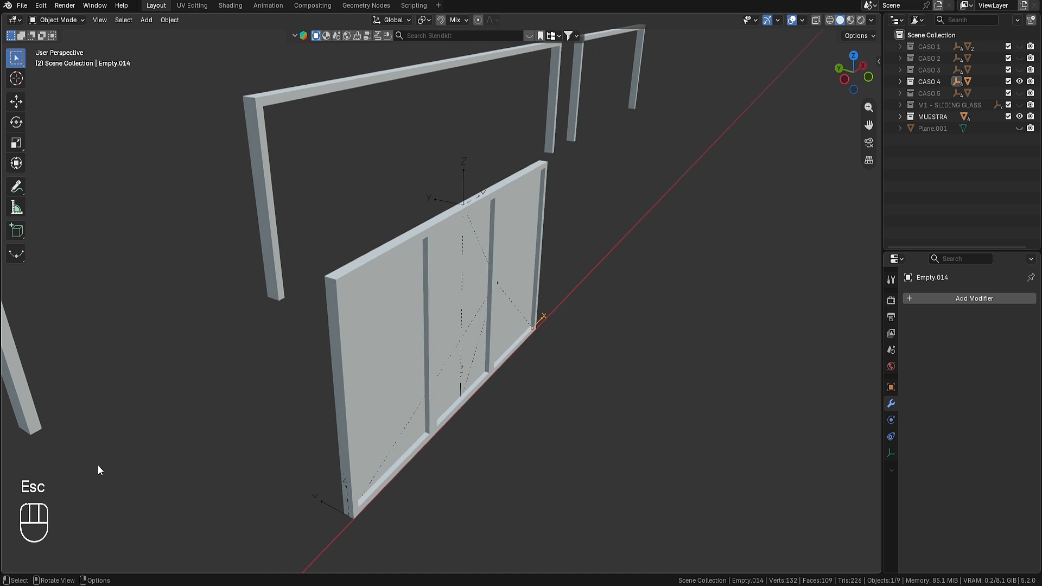
scroll(462, 443, "down", 1)
middle_click_drag(463, 443, 415, 399)
left_click(366, 338)
key("Tab")
middle_click_drag(561, 401, 563, 416)
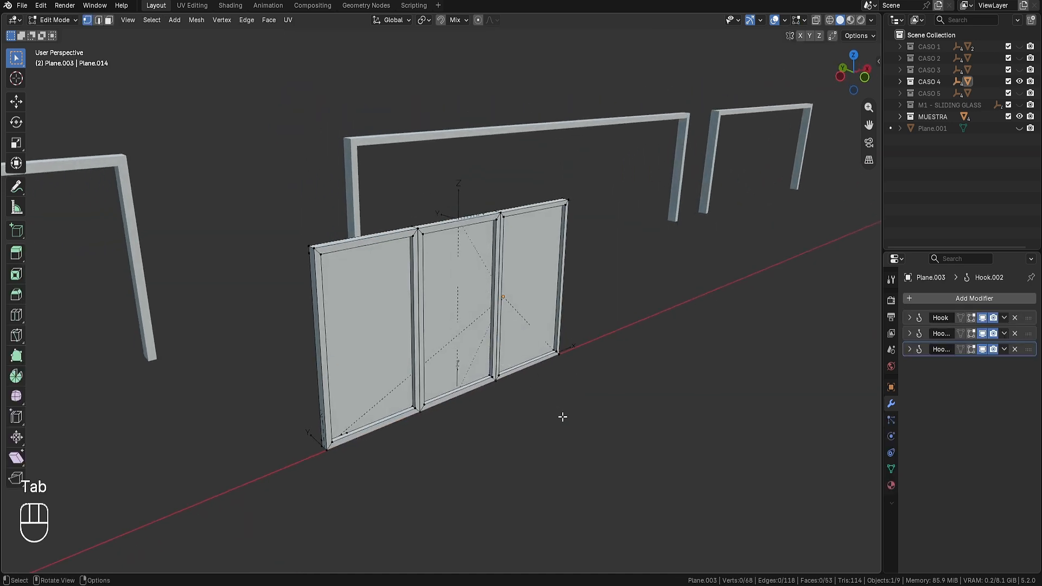
key("z")
left_click(891, 469)
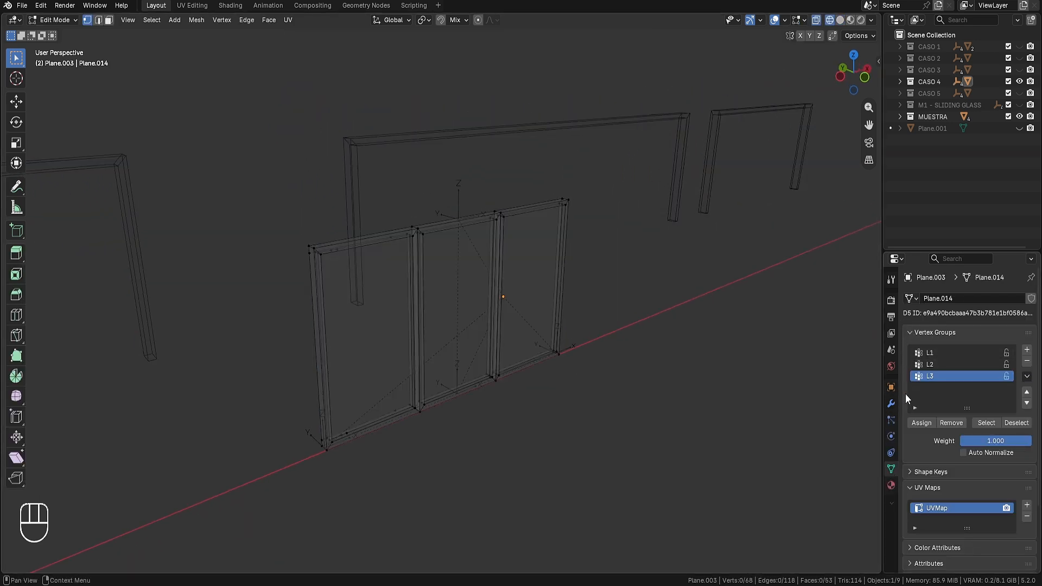
double_click(942, 388)
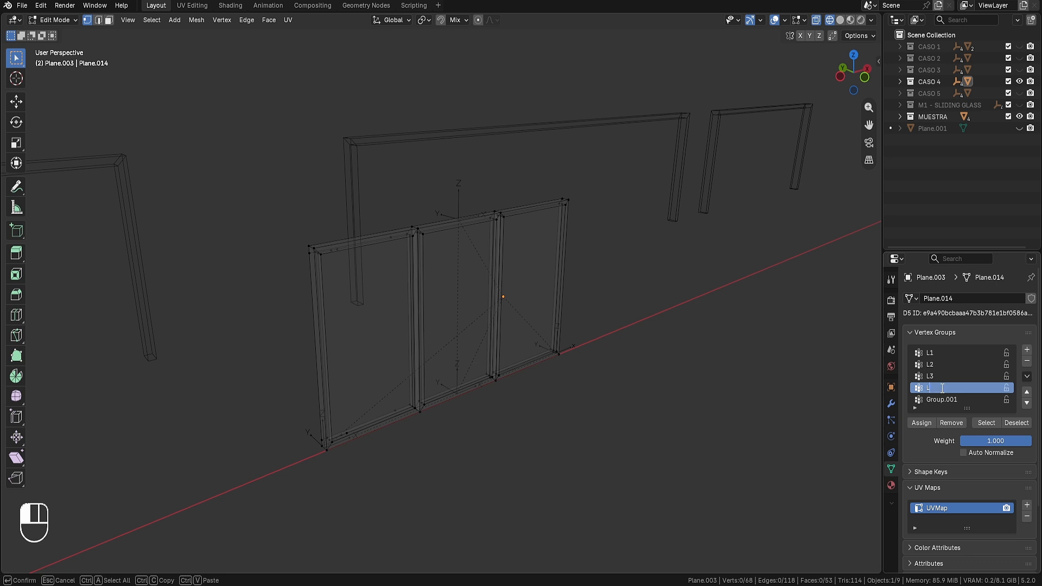
double_click(942, 400)
type("L5")
key("Return")
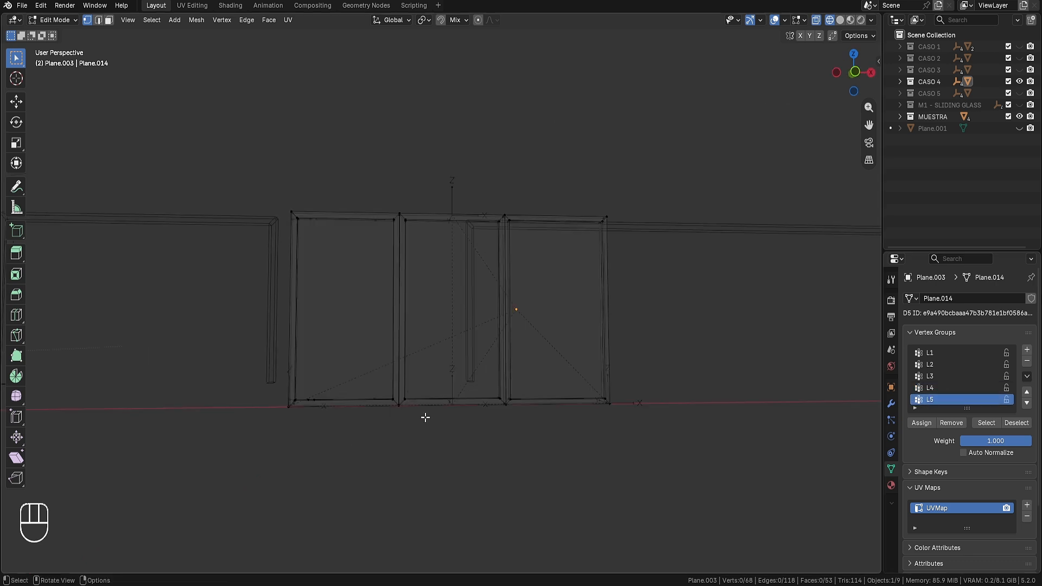
- Assign the left mullion's vertices to group L4 and the right mullion's vertices to group L5
left_click_drag(445, 448, 362, 163)
left_click(456, 442)
left_click_drag(443, 450, 356, 195)
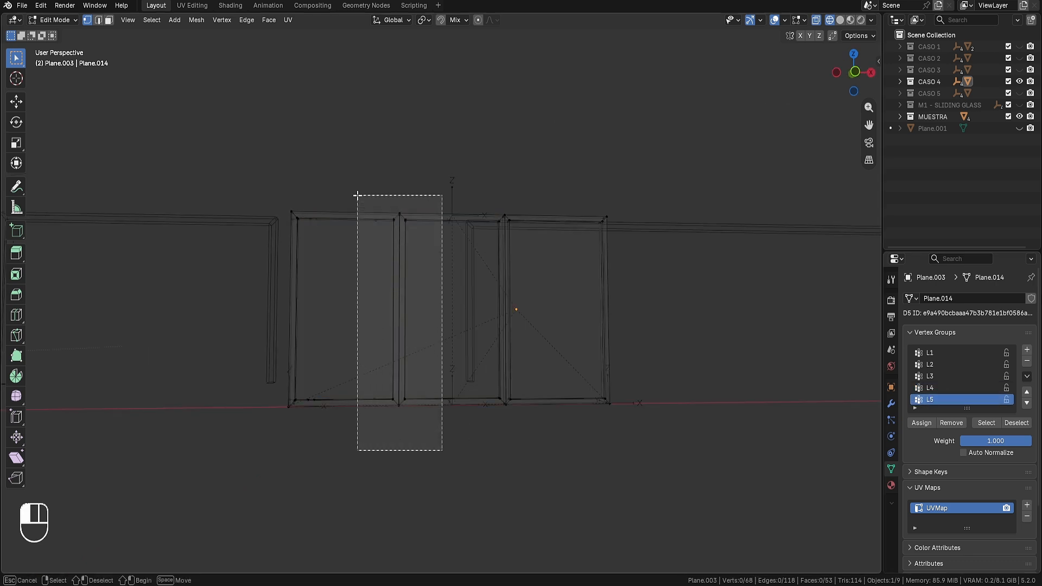
left_click_drag(356, 195, 356, 186)
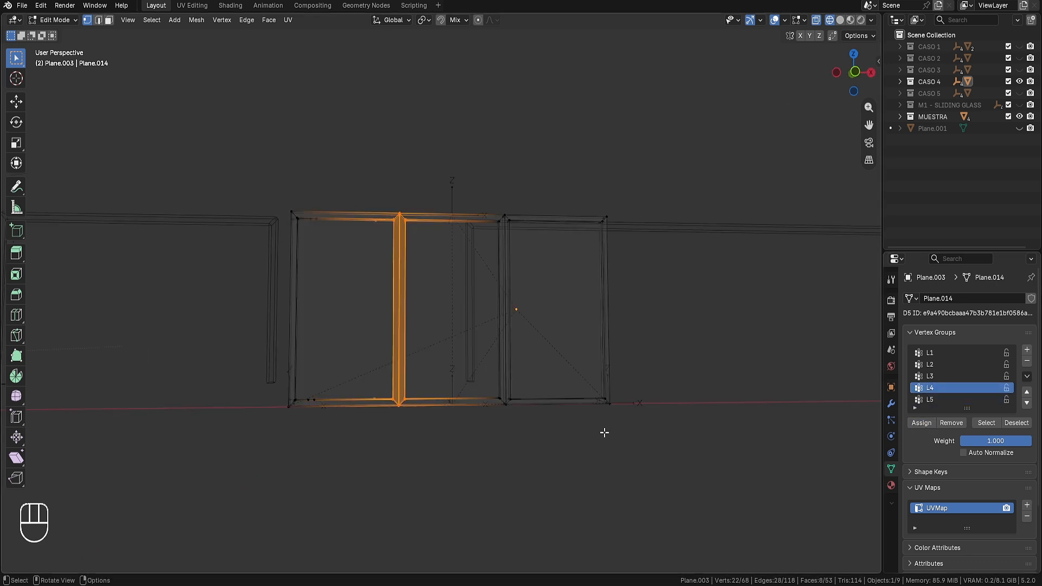
left_click_drag(555, 452, 479, 162)
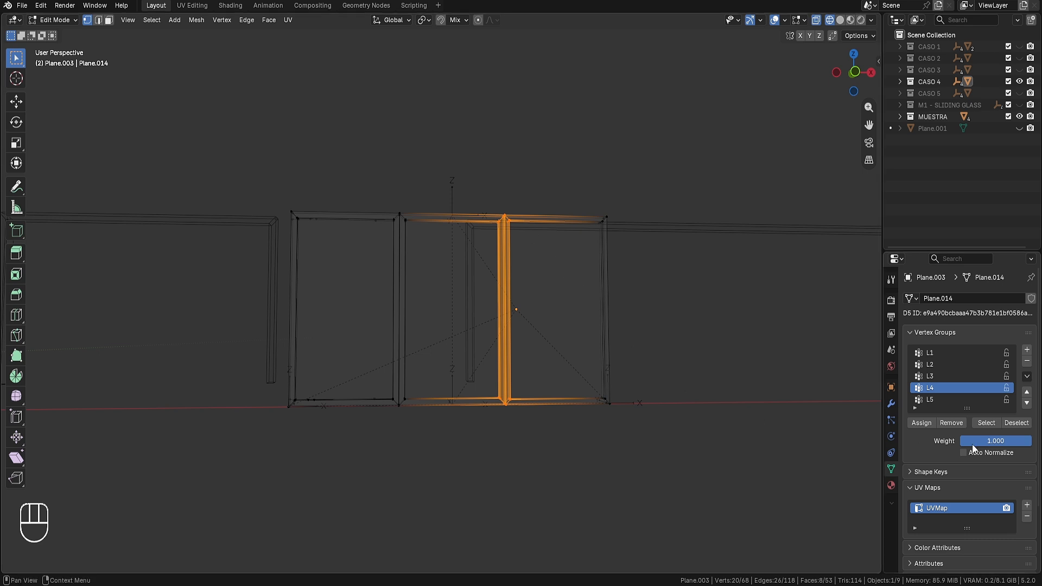
left_click(947, 399)
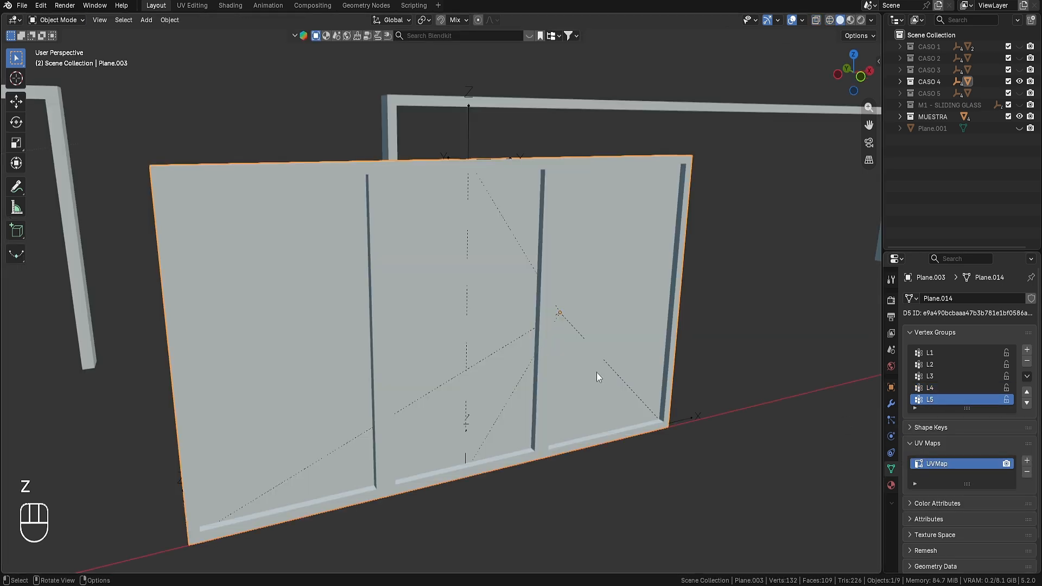
- Add a fourth Hook modifier to Plane.003, targeting Empty.012 and using vertex group L4
mouse_move(597, 373)
middle_mouse_down()
mouse_move(396, 463)
mouse_move(411, 262)
mouse_move(377, 445)
mouse_move(418, 446)
mouse_move(499, 407)
middle_mouse_up()
scroll(499, 405, "up", 2)
left_click(499, 405)
key("z")
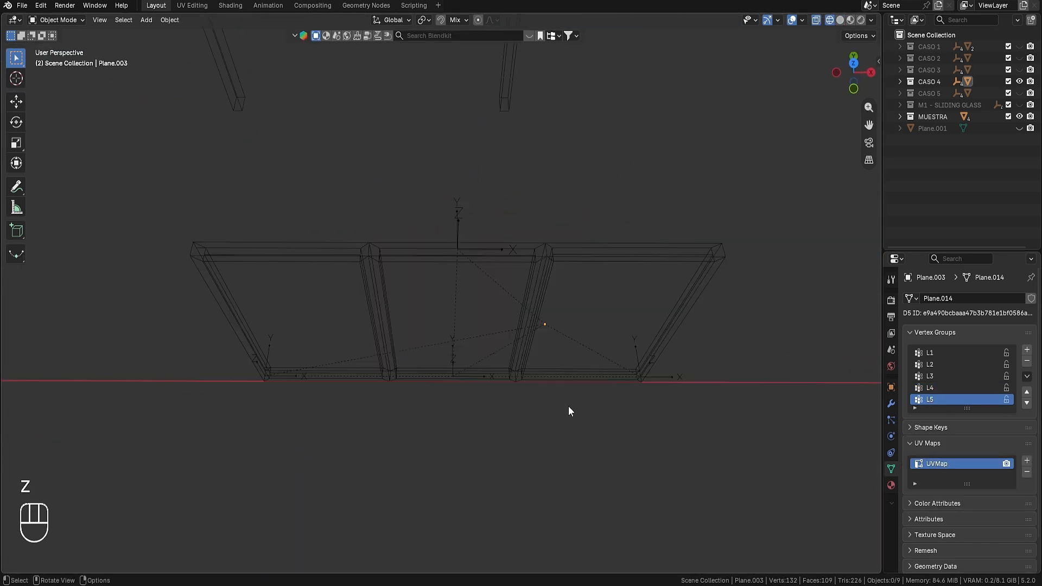
left_click(890, 403)
left_click(942, 297)
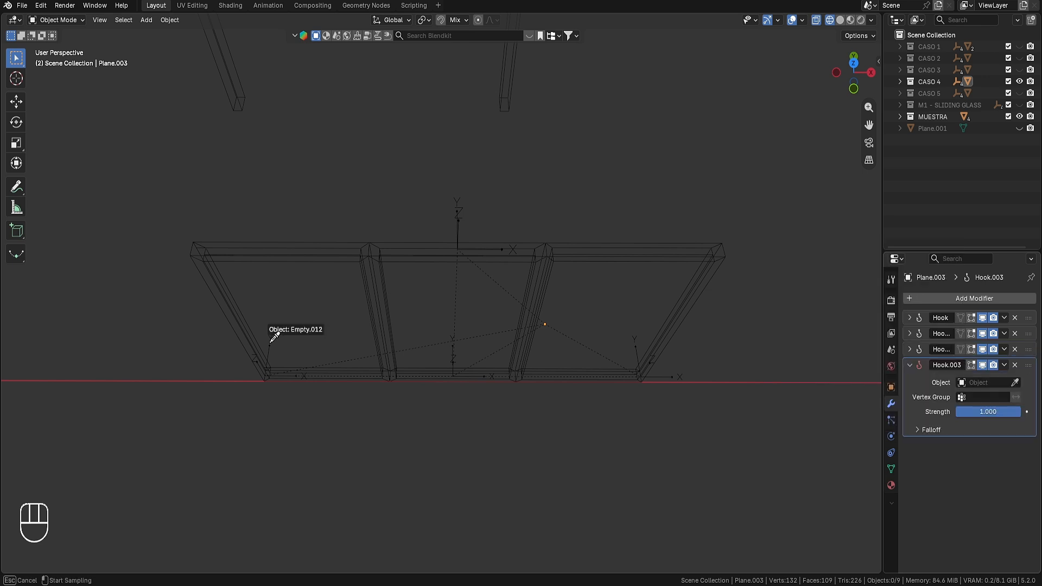
left_click(270, 344)
middle_click_drag(272, 350, 426, 350, "shift")
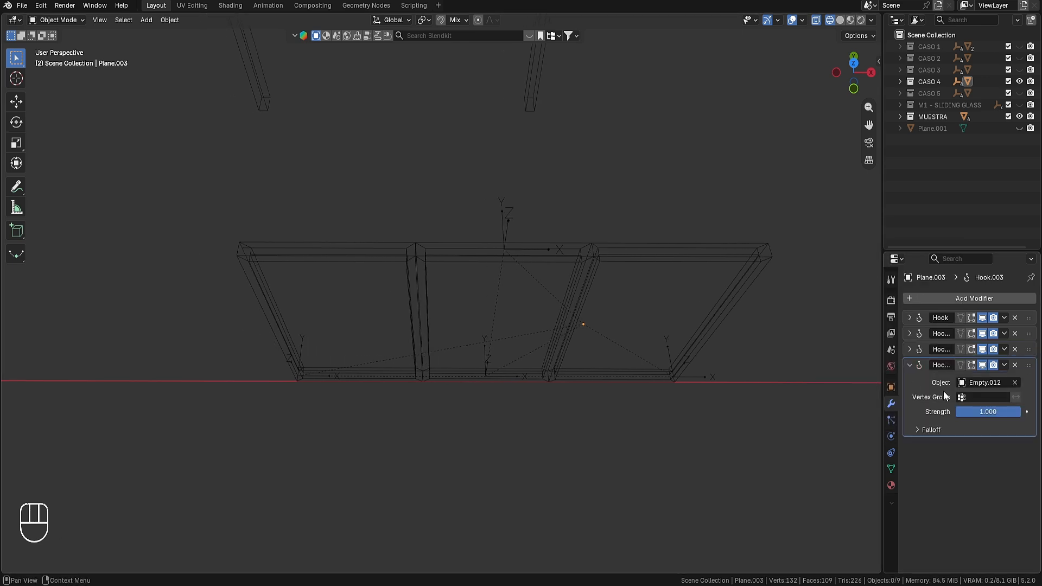
left_click(969, 397)
- Try moving Empty.012 along X to test the left mullion's hook, then undo the move
left_click(301, 355)
key("g")
key("x")
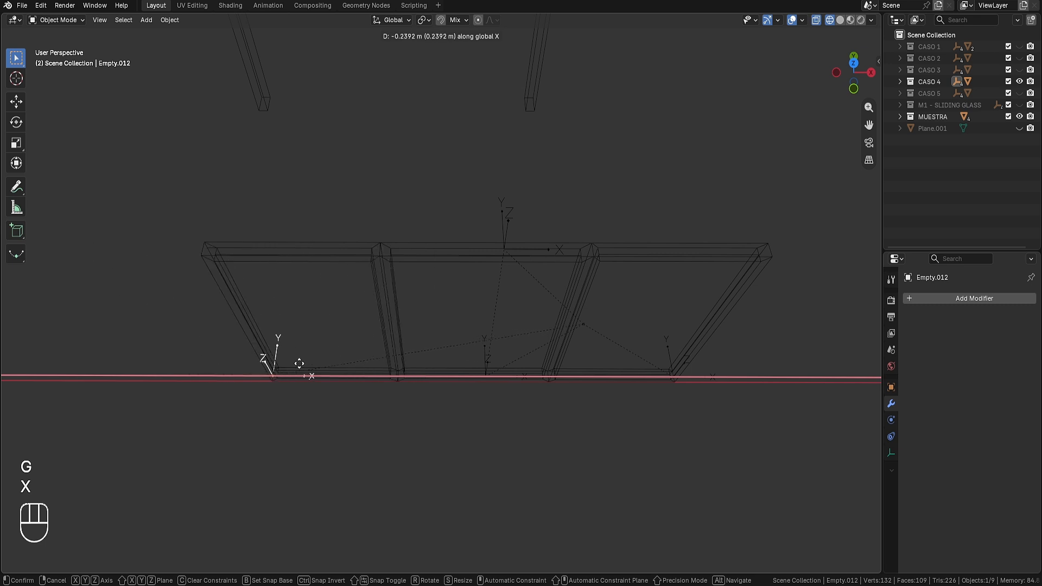
left_click(220, 376)
key("ctrl+z")
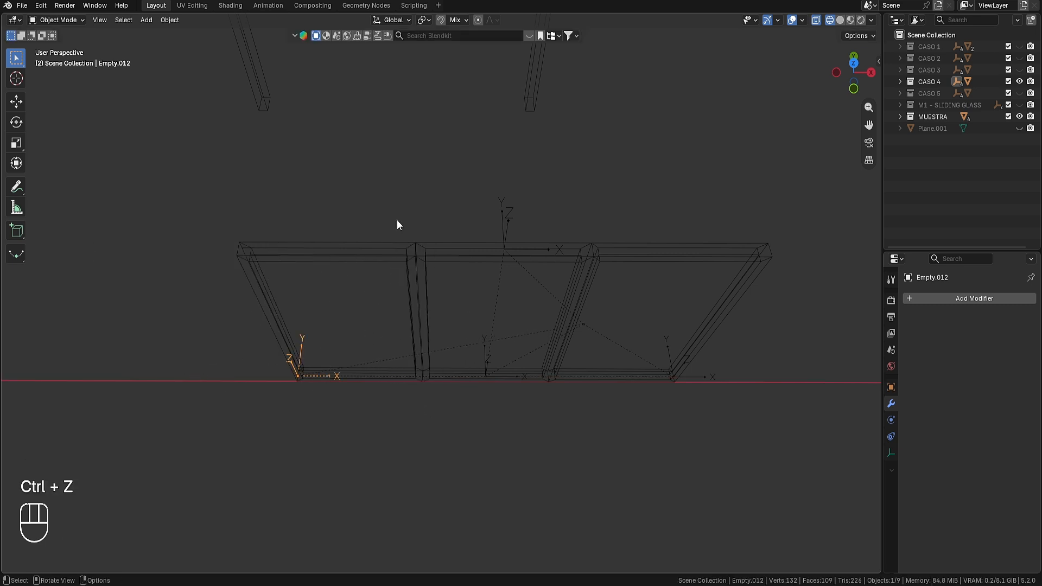
- Set the strength of Plane.003's L4 hook to 0.5
left_click_drag(389, 196, 447, 441)
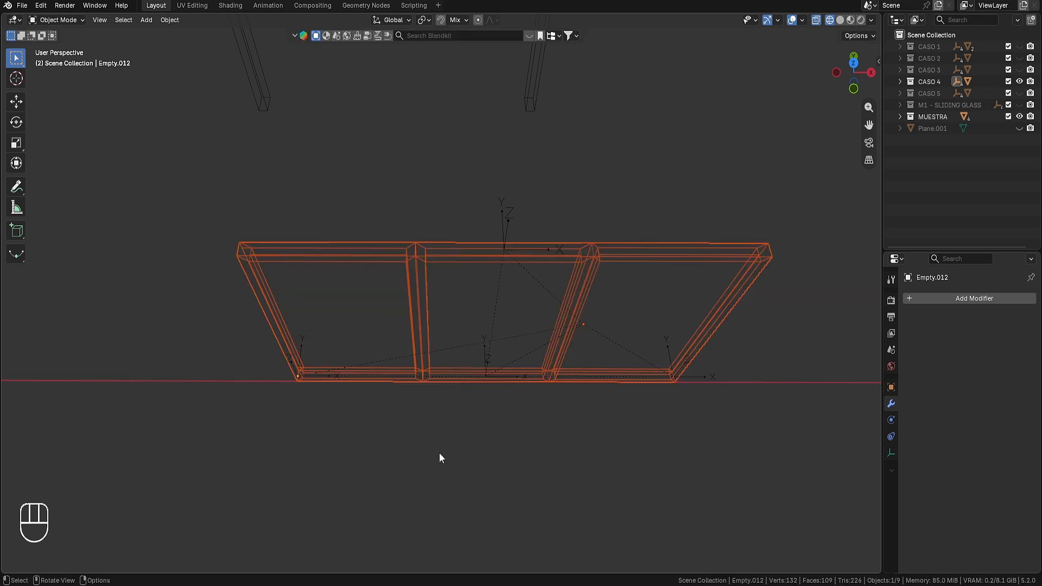
left_click(436, 446)
left_click(383, 340)
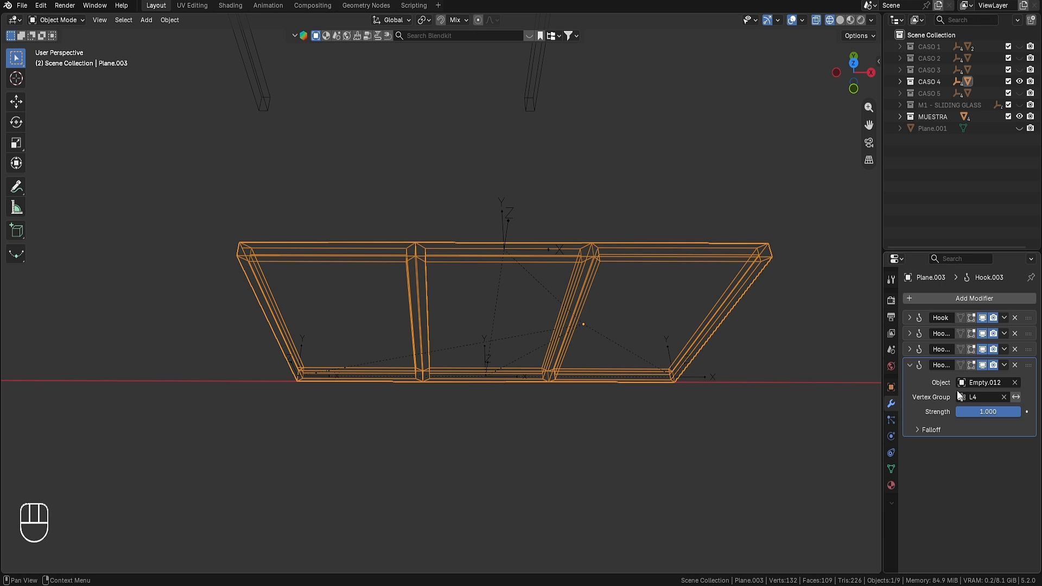
left_click(1002, 413)
type("0.5")
key("Return")
left_click(757, 473)
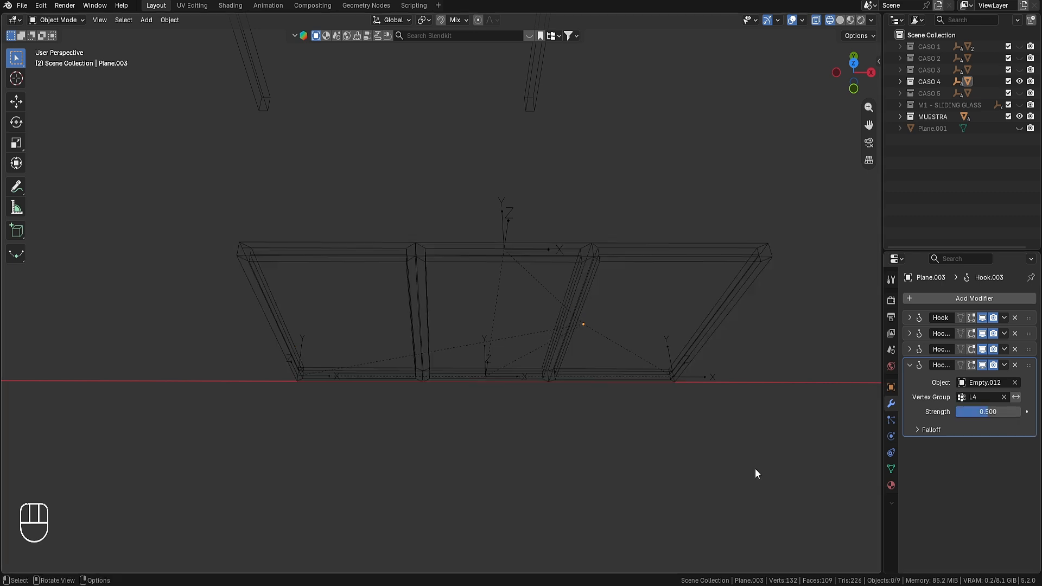
- Test the half-strength left mullion hook by moving Empty.012 along X, then cancel the move
left_click(303, 353)
key("g")
key("x")
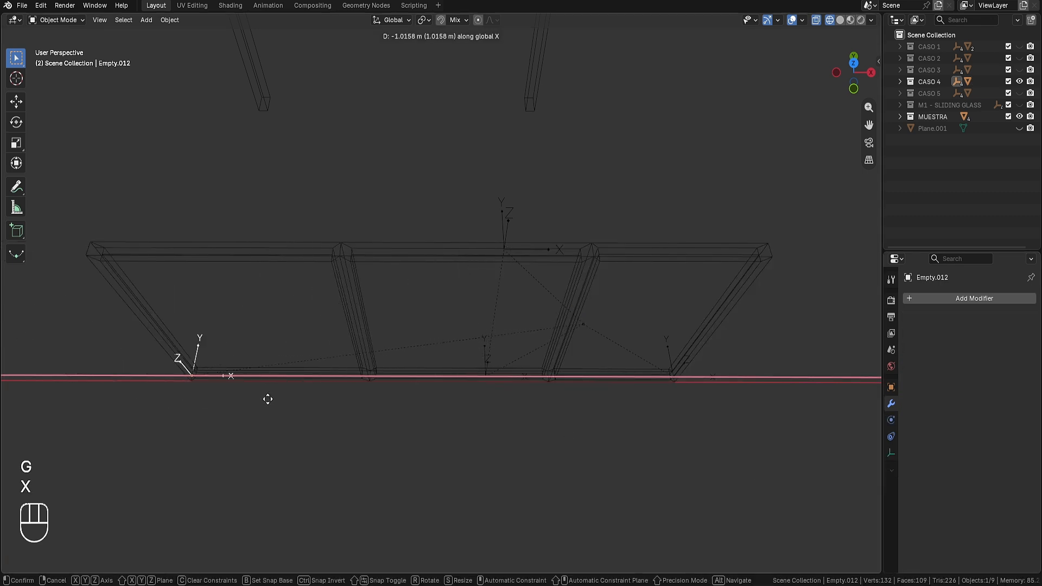
key("Escape")
- Add a fifth Hook modifier to Plane.003 for the right mullion group L5, targeting Empty.014 with strength 0.5
left_click(609, 341)
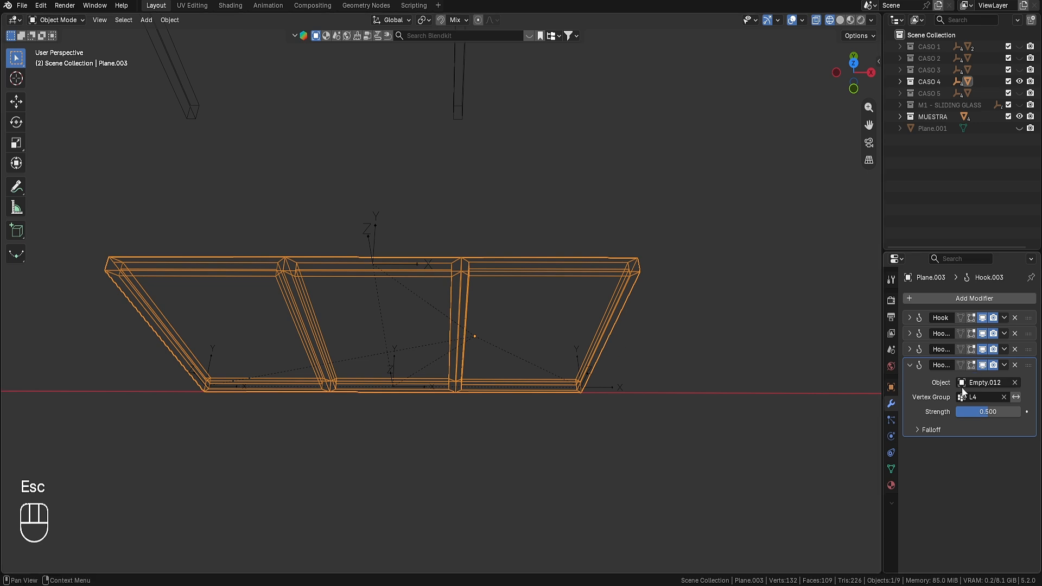
left_click(910, 366)
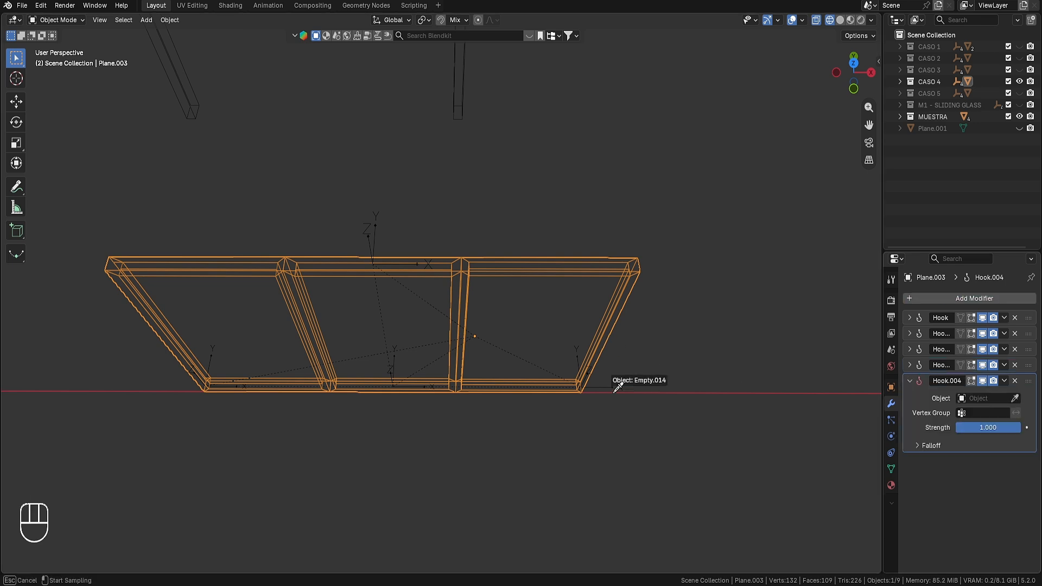
left_click(610, 390)
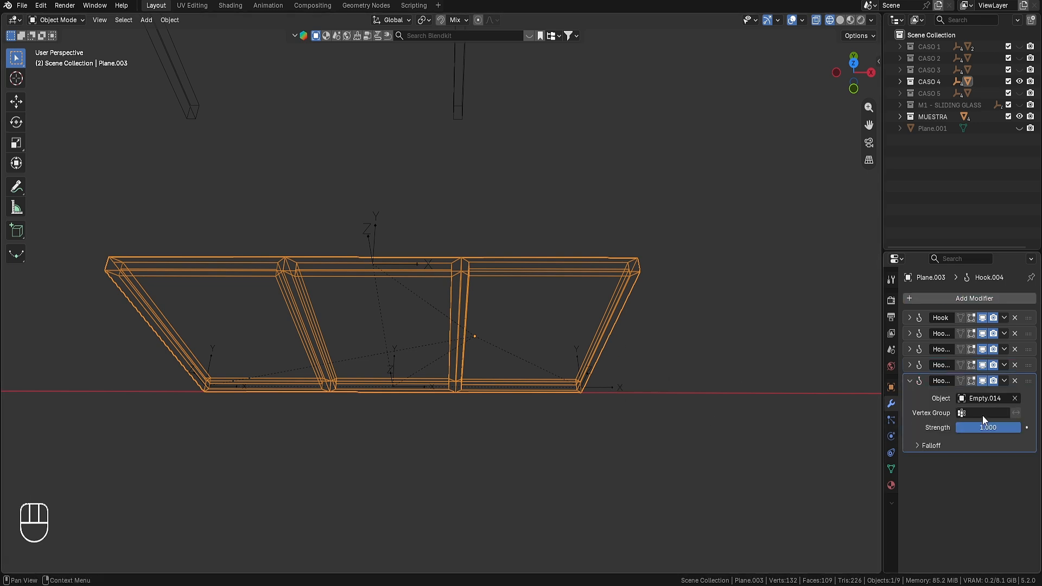
type("0.5")
key("Return")
left_click(909, 382)
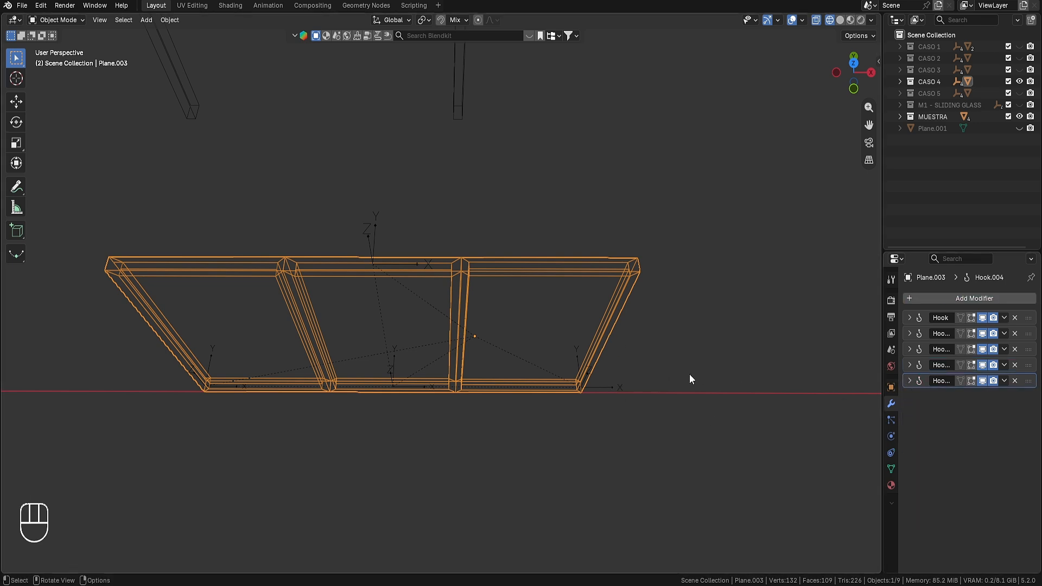
- Test the right mullion's hook by moving Empty.014 along X, then cancel the move
left_click(580, 385)
key("g")
key("x")
key("Escape")
- In solid shading, snap the base empty Empty.015 to the sample frame, first freely and then along Z to the frame's foot
key("shift+z")
mouse_move(371, 244)
middle_mouse_down()
mouse_move(532, 305)
mouse_move(570, 157)
mouse_move(432, 301)
middle_mouse_up()
left_click(454, 225)
key("g")
key("z")
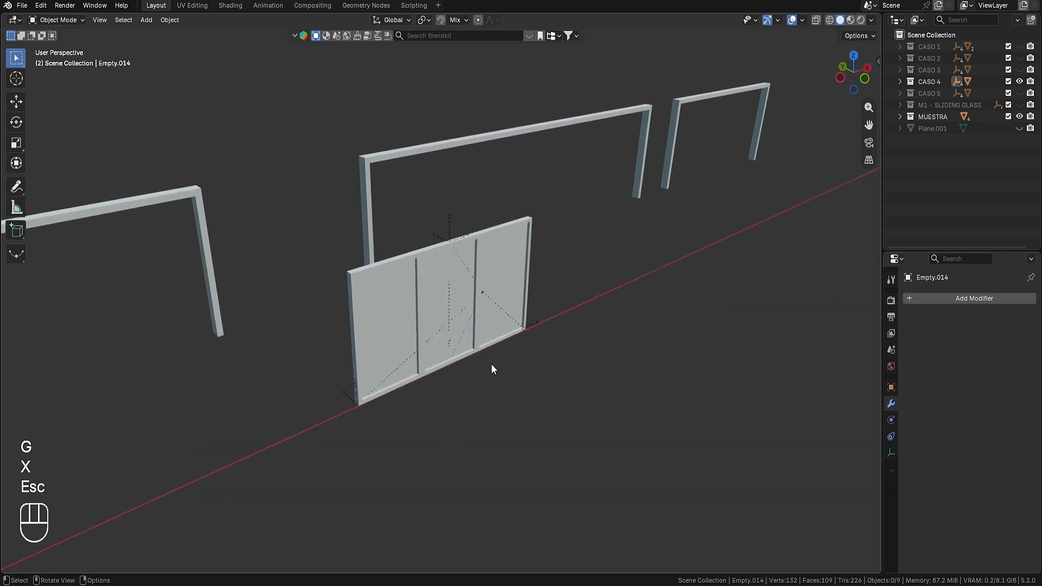
middle_click_drag(478, 370, 336, 397)
left_click(451, 348)
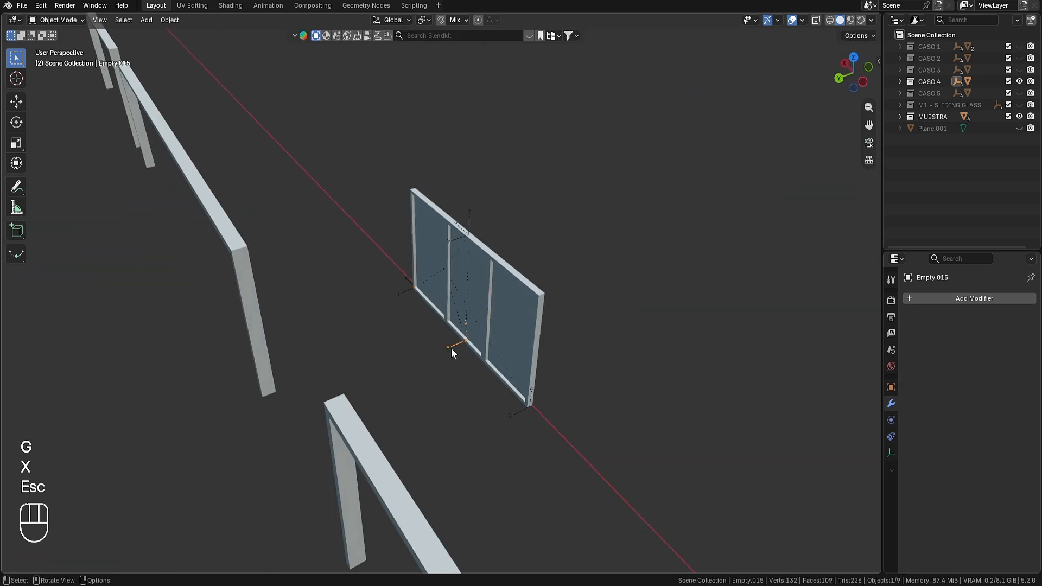
middle_click_drag(451, 351, 396, 369)
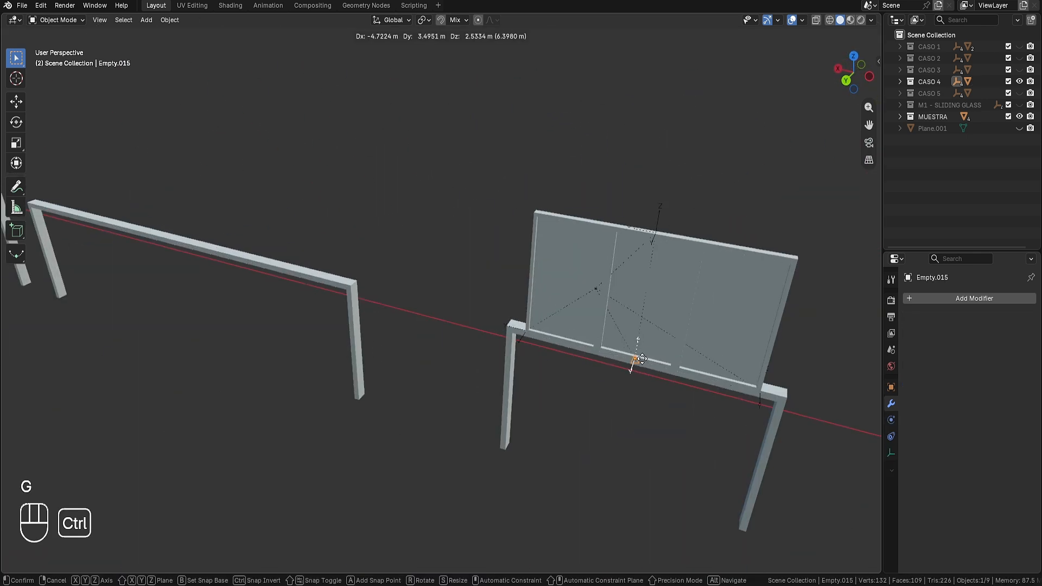
left_click(642, 359, "ctrl")
key("g")
key("z")
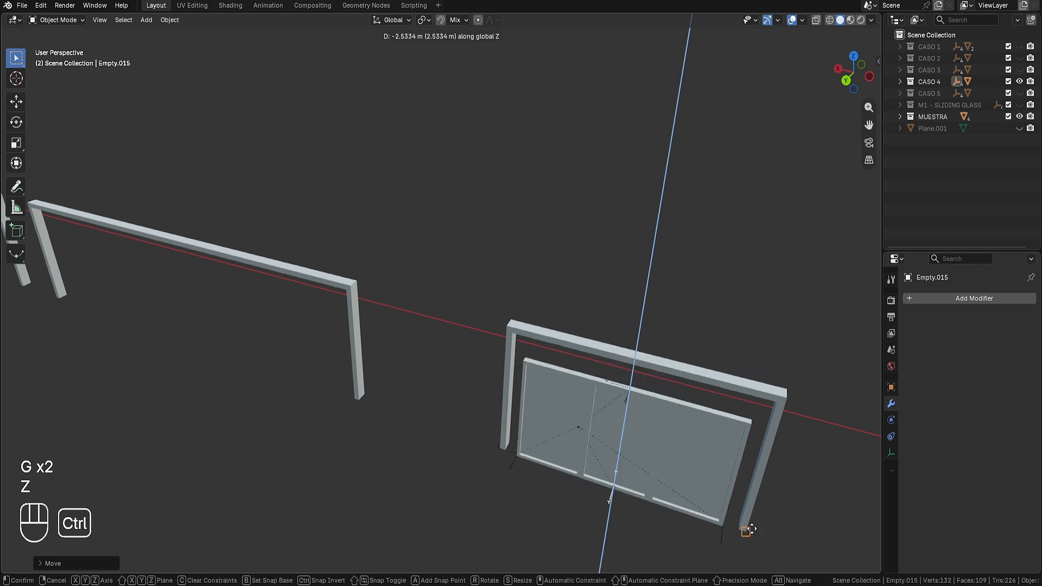
left_click(747, 529, "ctrl")
- Move Empty.014 and Empty.012 along X so the panel's sides meet the inner faces of the frame's posts
middle_click_drag(580, 271, 401, 293)
scroll(533, 239, "up", 4)
left_click(616, 340)
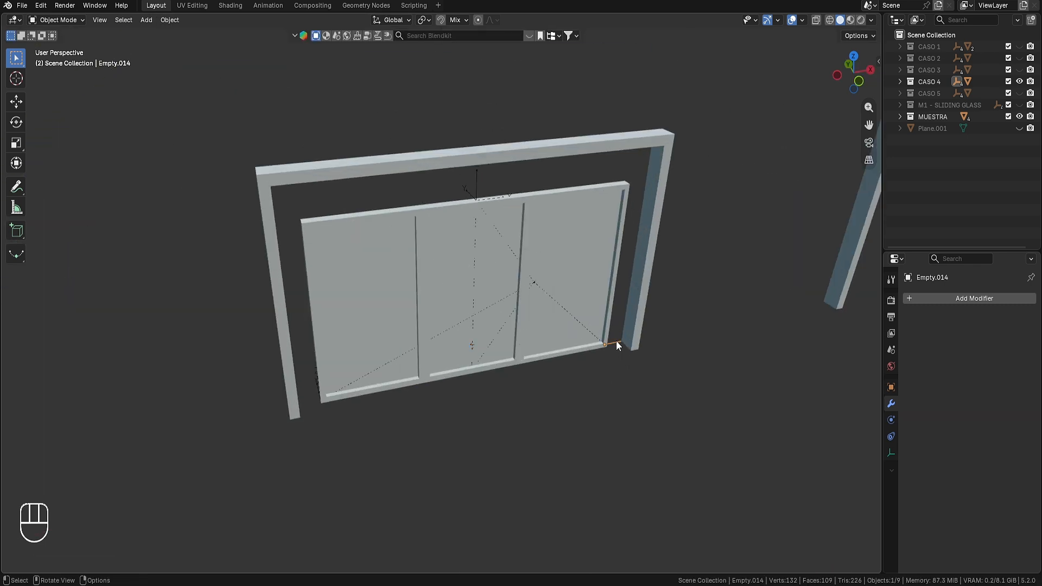
key("g")
key("x")
left_click(633, 339)
left_click(310, 380)
key("g")
key("x")
left_click(299, 423, "ctrl")
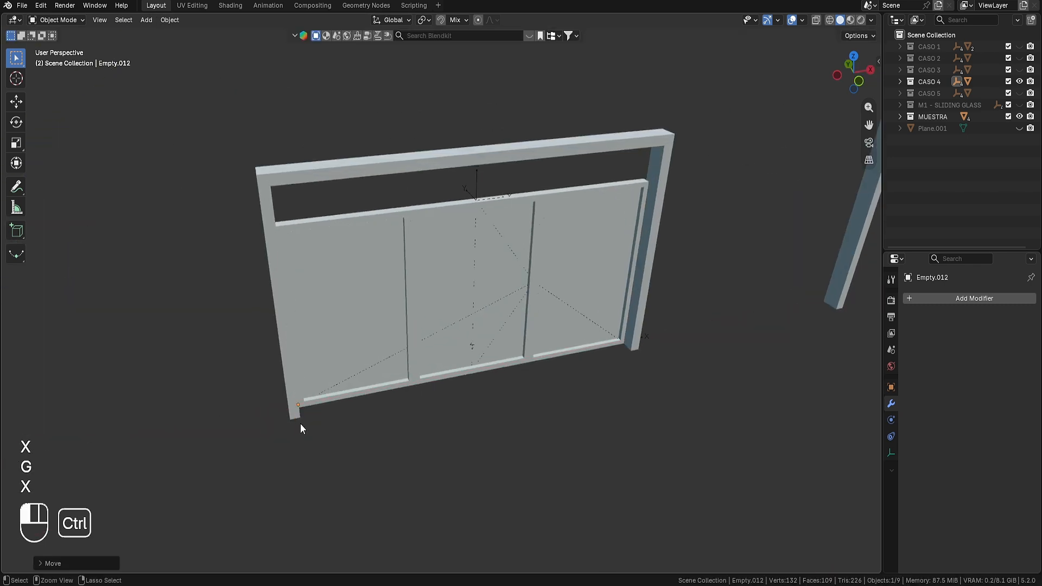
- Snap the top empty Empty.013 along Z to the underside of the frame's header and check the fit in wireframe
left_click(477, 187)
key("g")
key("z")
left_click(310, 176, "ctrl")
middle_click_drag(347, 369, 455, 310)
key("z")
middle_click_drag(552, 360, 546, 349)
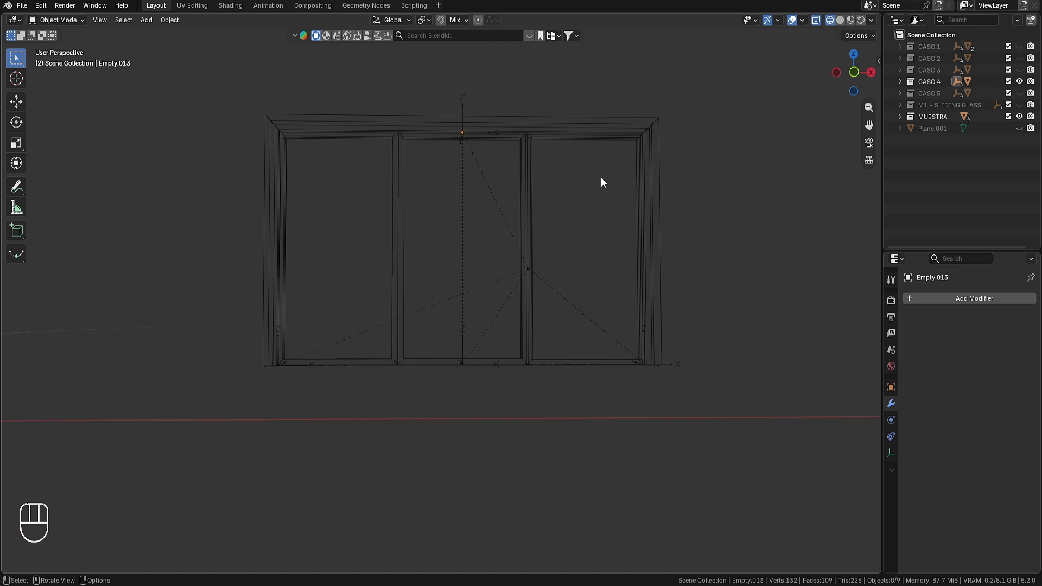
mouse_move(647, 334)
middle_mouse_down()
mouse_move(311, 372)
mouse_move(507, 340)
mouse_move(591, 391)
mouse_move(589, 360)
mouse_move(623, 475)
mouse_move(606, 386)
middle_mouse_up()
key("z")
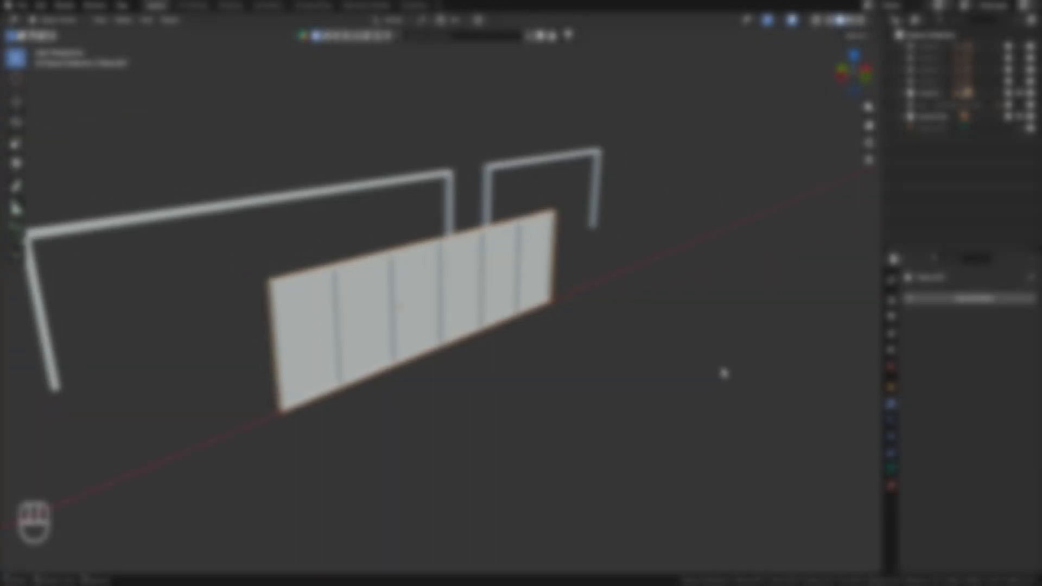
- Examine the six-leaf CASO 5 panel, Plane.007, and its mullions in Edit Mode from several angles
middle_click_drag(720, 372, 440, 280, "shift")
middle_click_drag(614, 282, 657, 295)
scroll(416, 317, "up", 1)
middle_click_drag(415, 317, 479, 328)
key("Tab")
key("Tab")
scroll(478, 328, "down", 2)
key("Tab")
middle_click_drag(324, 277, 317, 373)
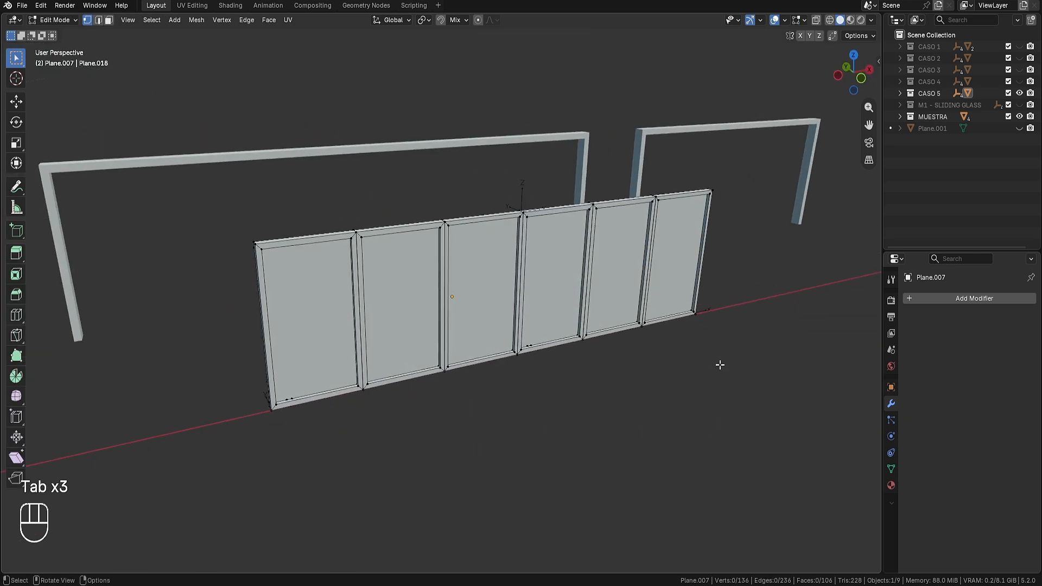
middle_click_drag(169, 206, 358, 326)
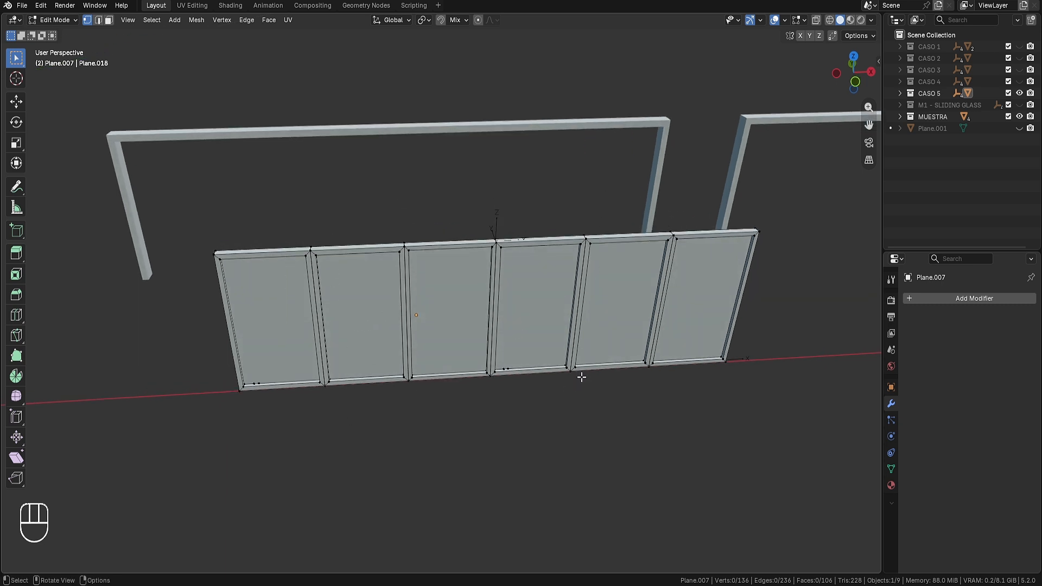
- Add another vertex group after L5 to Plane.007, open its name for editing and box-select the leftmost mullion's vertices
left_click(890, 469)
left_click(1027, 351)
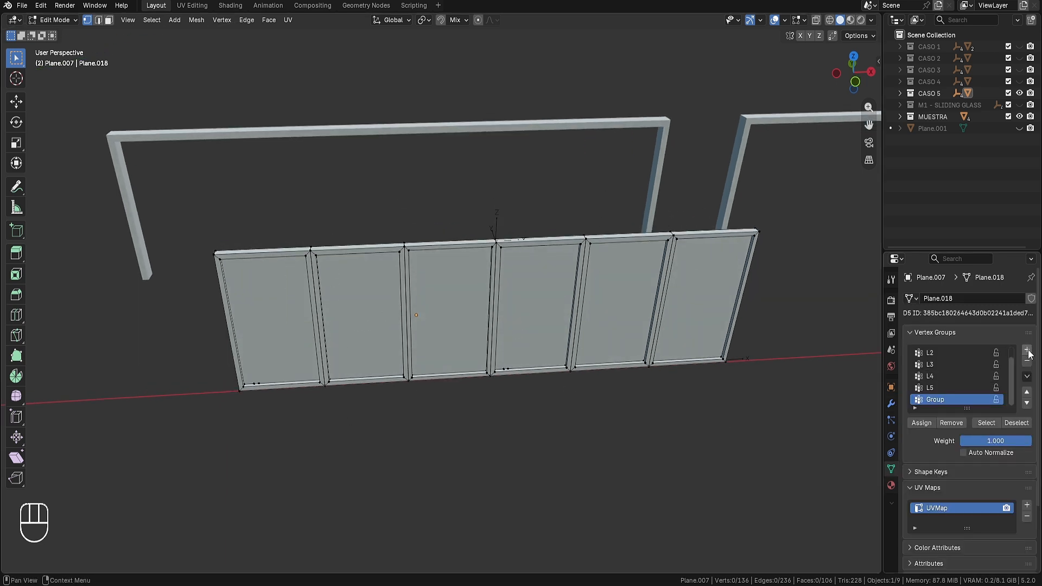
double_click(947, 400)
left_click_drag(375, 413, 281, 193)
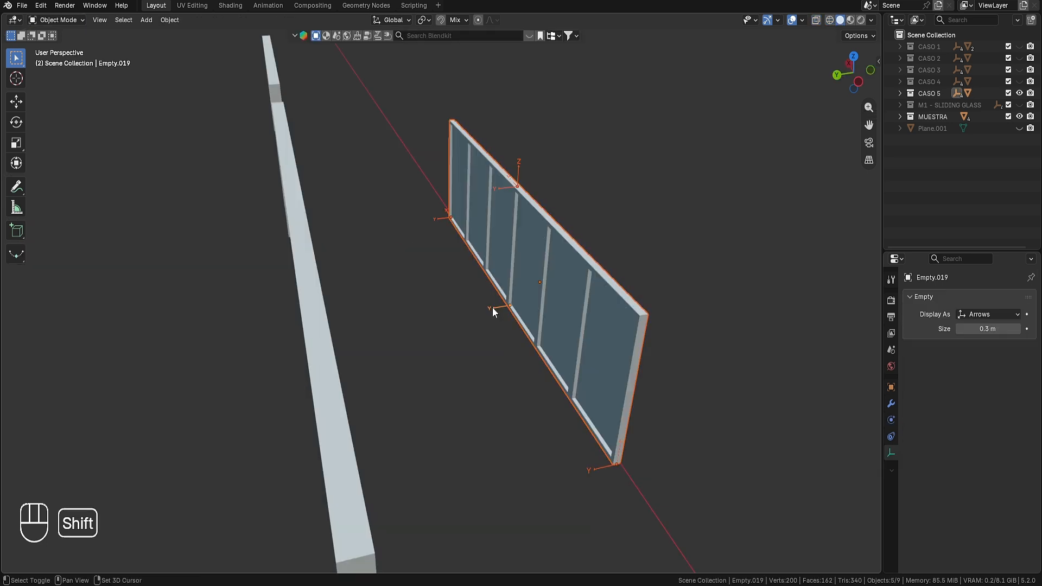
- Parent the CASO 5 panel and its empties to the base empty Empty.019 and test it with a cancelled move
key("q")
left_click(494, 307)
left_click(654, 296)
middle_click_drag(646, 277, 587, 255)
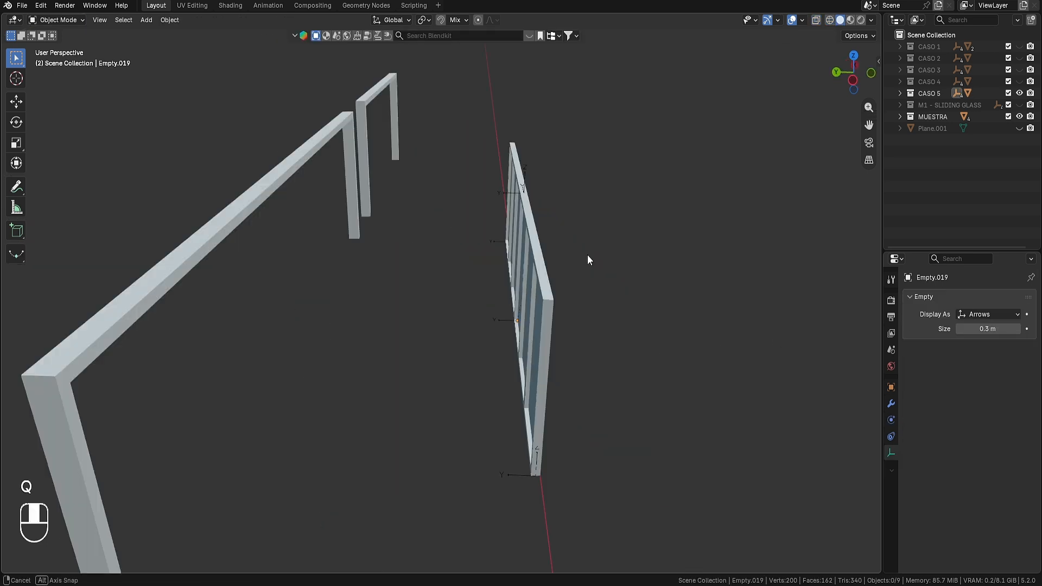
left_click(497, 314)
key("g")
key("Escape")
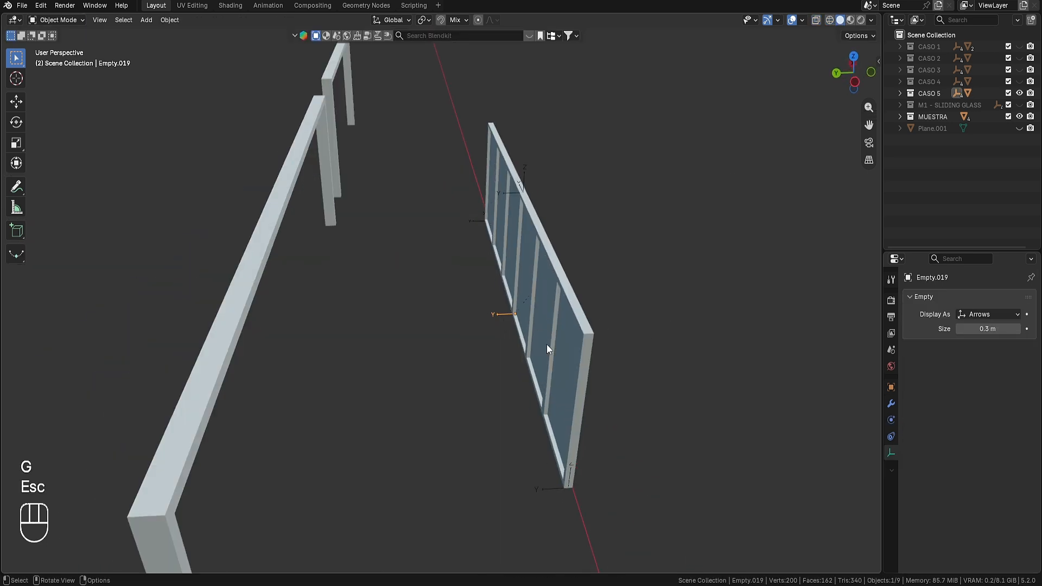
- Add three Hook modifiers to Plane.007 and link them to the panel's empties
left_click(547, 348)
left_click(891, 402)
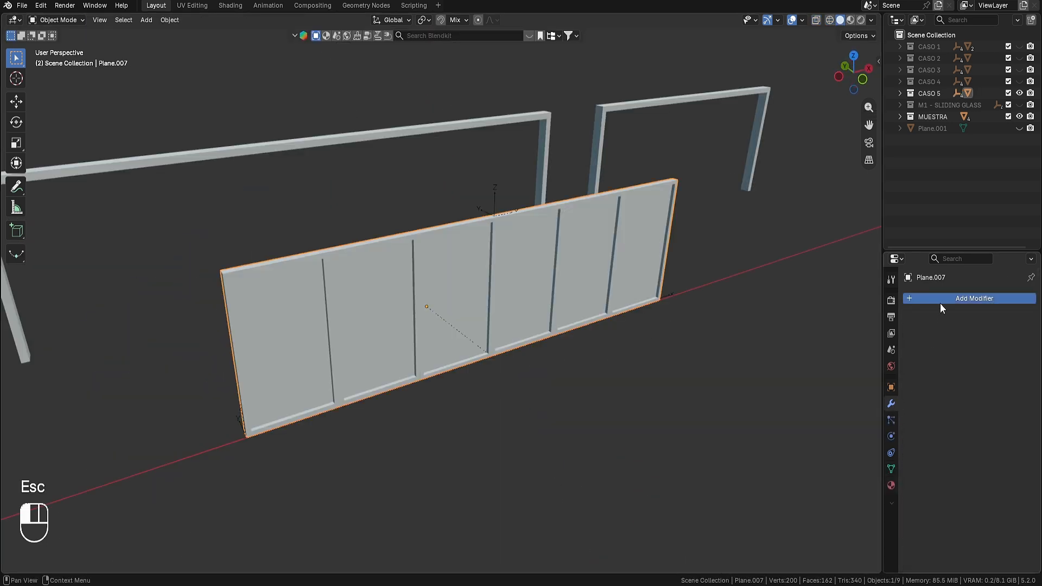
left_click(939, 302)
mouse_move(937, 305)
left_click(794, 338)
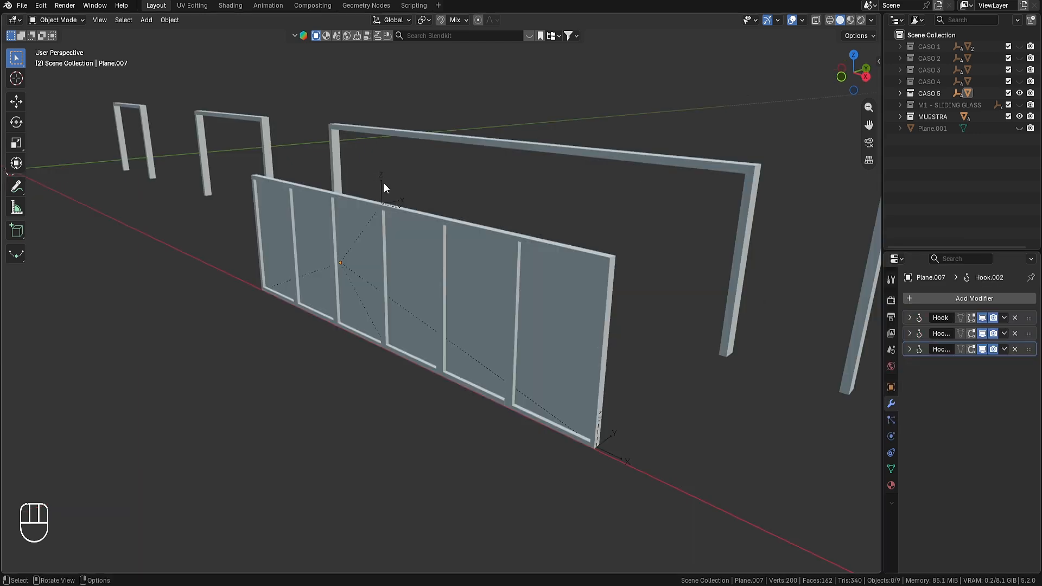
- Test Plane.007's hooks by moving the top empty along Z and Empty.018 and Empty.016 along X, cancelling each move
key("g")
key("z")
key("Escape")
left_click(620, 445)
key("g")
key("x")
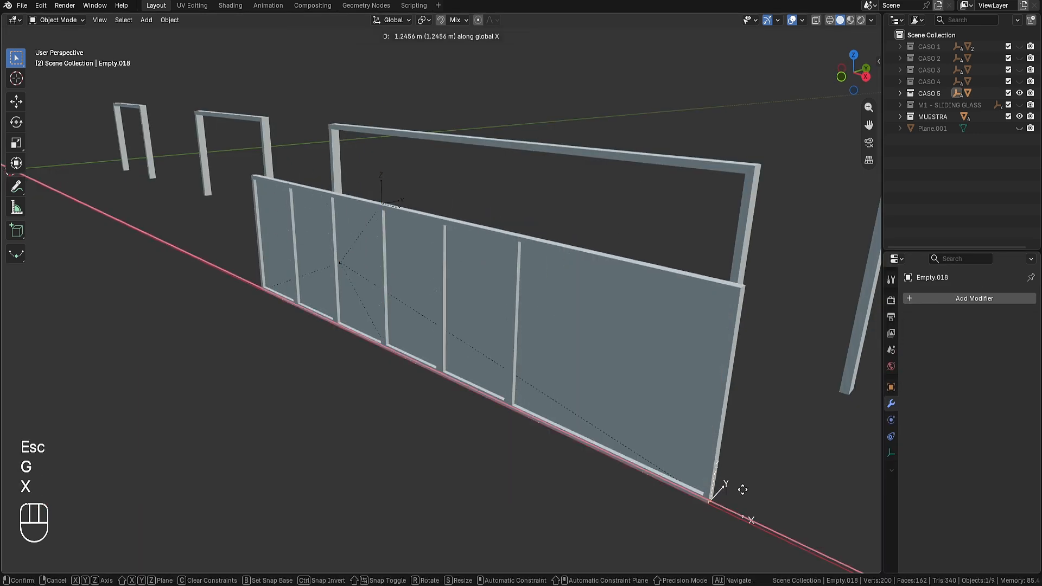
key("Escape")
middle_click_drag(720, 488, 304, 467)
left_click(336, 473)
key("g")
key("g")
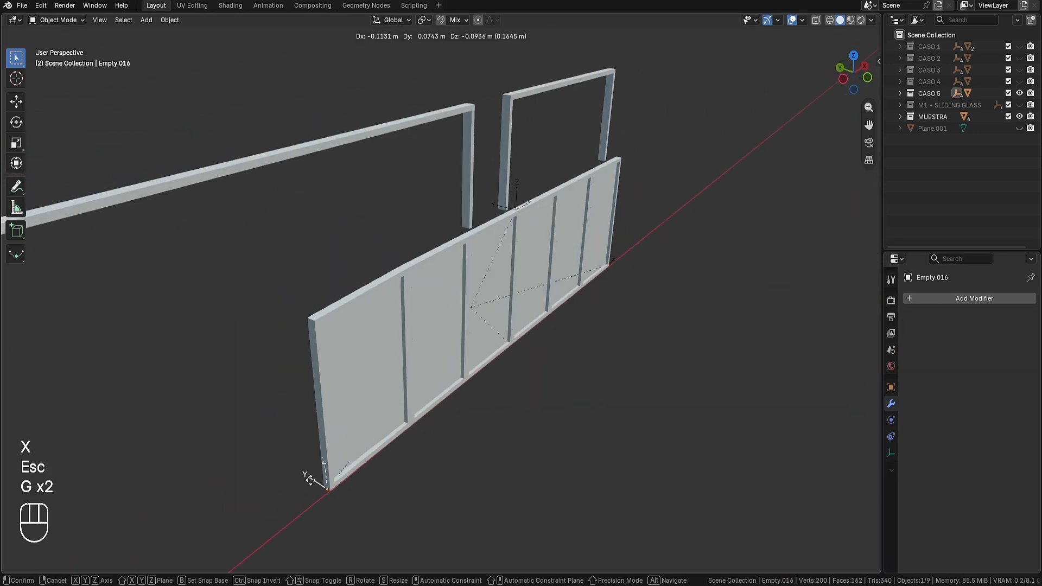
key("x")
key("Escape")
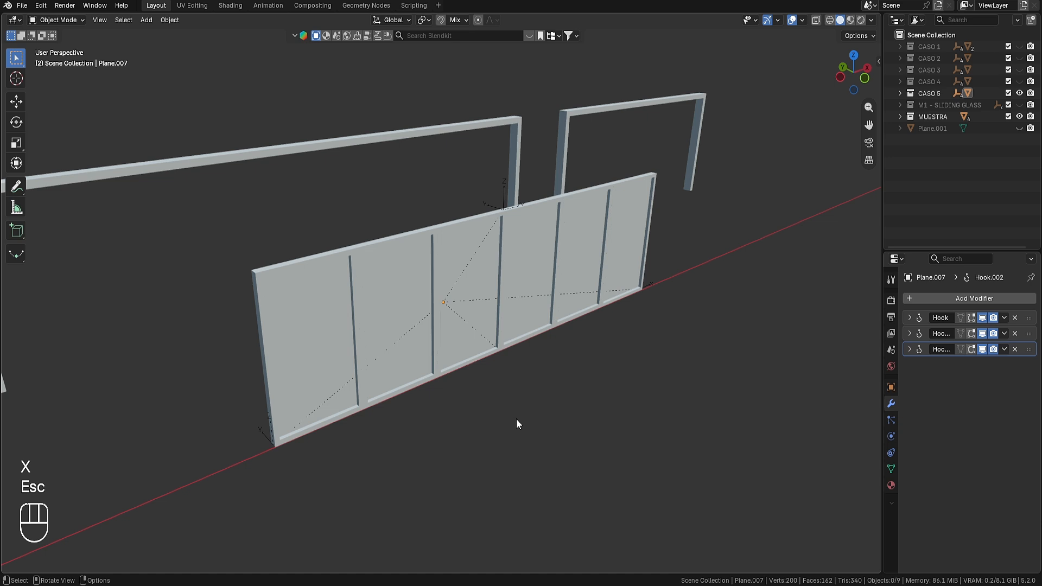
- Select the central mullion's vertices of Plane.007 in Edit Mode, seen from the front
left_click(522, 251)
middle_click_drag(530, 247, 265, 246)
key("Tab")
middle_click_drag(671, 374, 466, 163)
left_click_drag(430, 107, 457, 387)
middle_click_drag(463, 360, 488, 332, "shift")
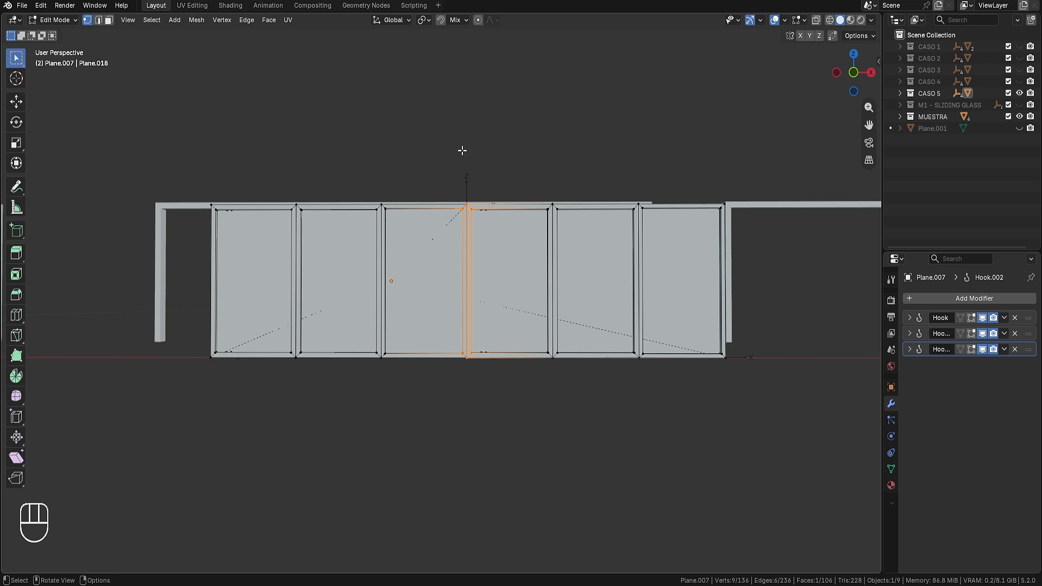
middle_click_drag(473, 183, 468, 200, "shift")
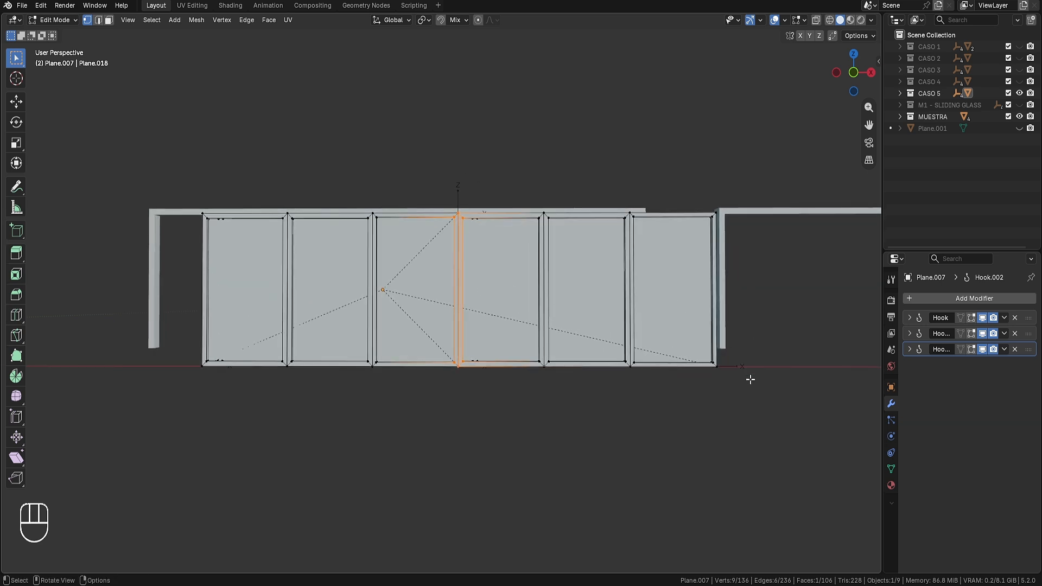
middle_click_drag(496, 292, 499, 293)
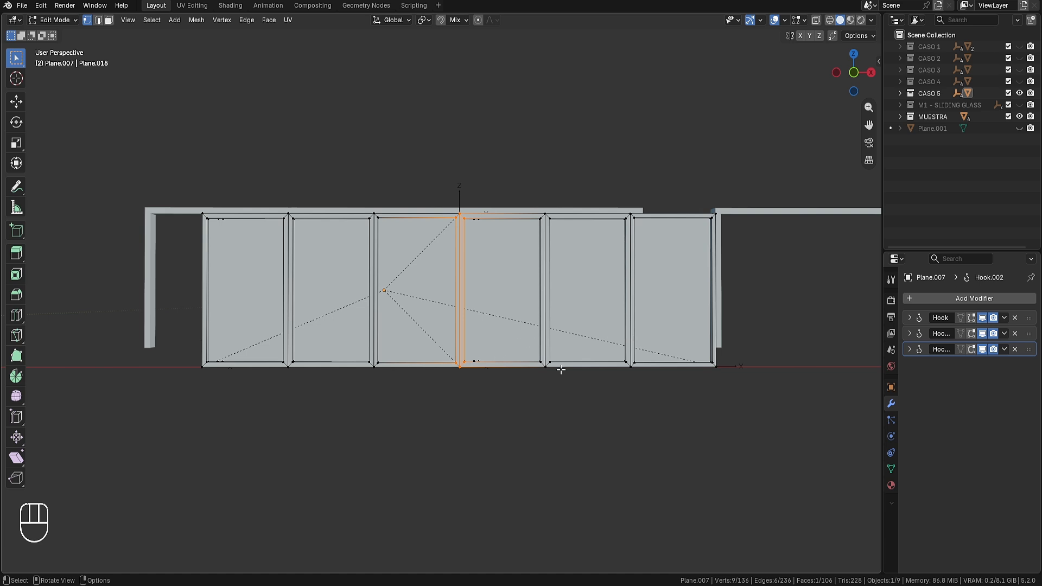
- Assign Plane.007's outer mullion vertices on the Empty.016 side to vertex group L4 and the next inner mullion's to L5
left_click(891, 469)
middle_click_drag(434, 347, 542, 363)
middle_click_drag(542, 363, 549, 362)
key("z")
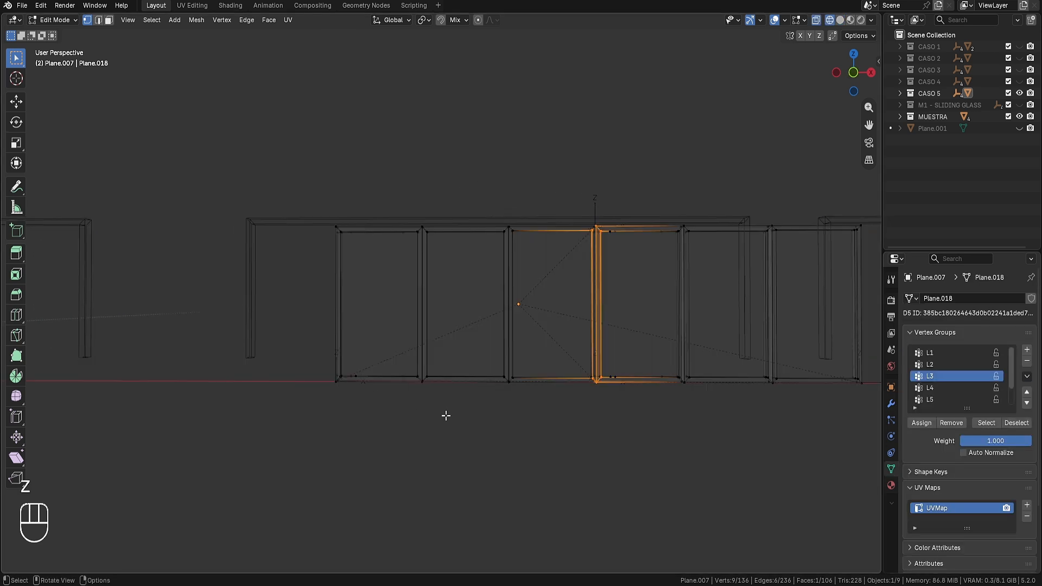
left_click_drag(446, 416, 392, 160)
key("ctrl+KP_Add")
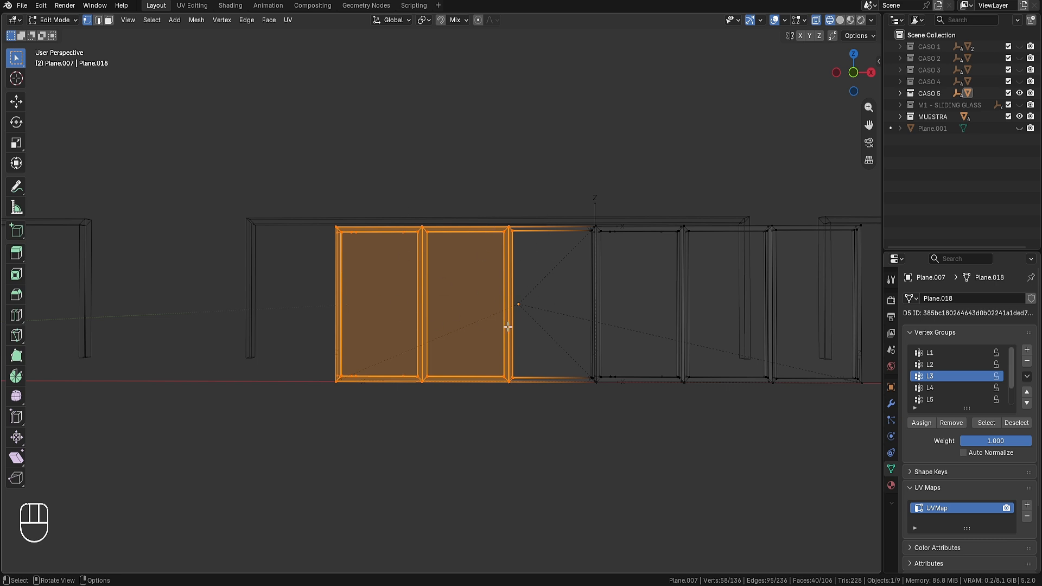
mouse_move(507, 326)
middle_mouse_down()
mouse_move(623, 380)
mouse_move(607, 402)
mouse_move(543, 369)
mouse_move(509, 328)
middle_mouse_up()
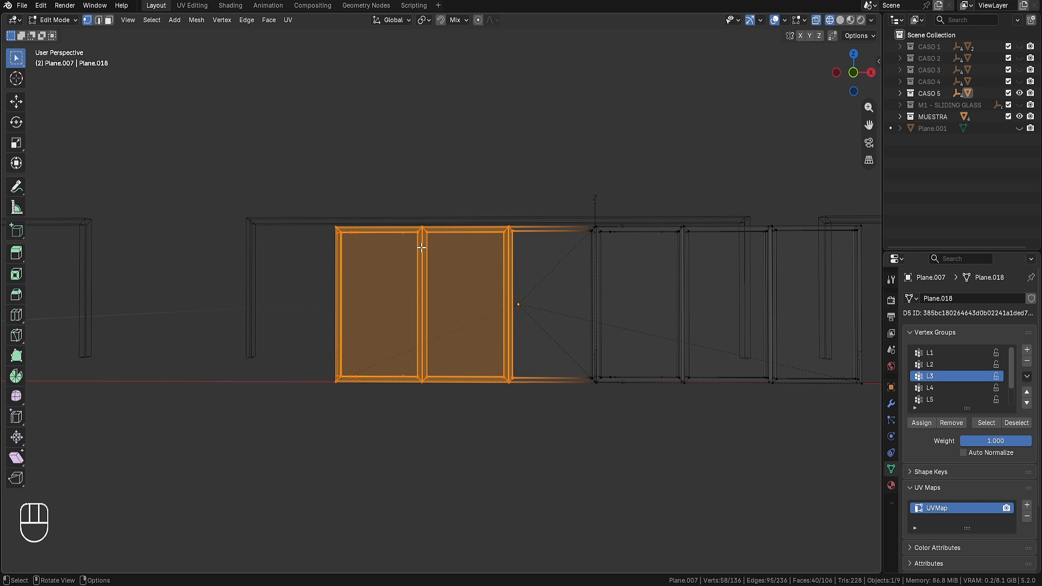
middle_click_drag(511, 349, 448, 453)
left_click_drag(449, 453, 384, 150)
left_click(929, 388)
left_click(921, 422)
mouse_move(566, 461)
left_mouse_down()
mouse_move(560, 422)
mouse_move(420, 206)
left_mouse_up()
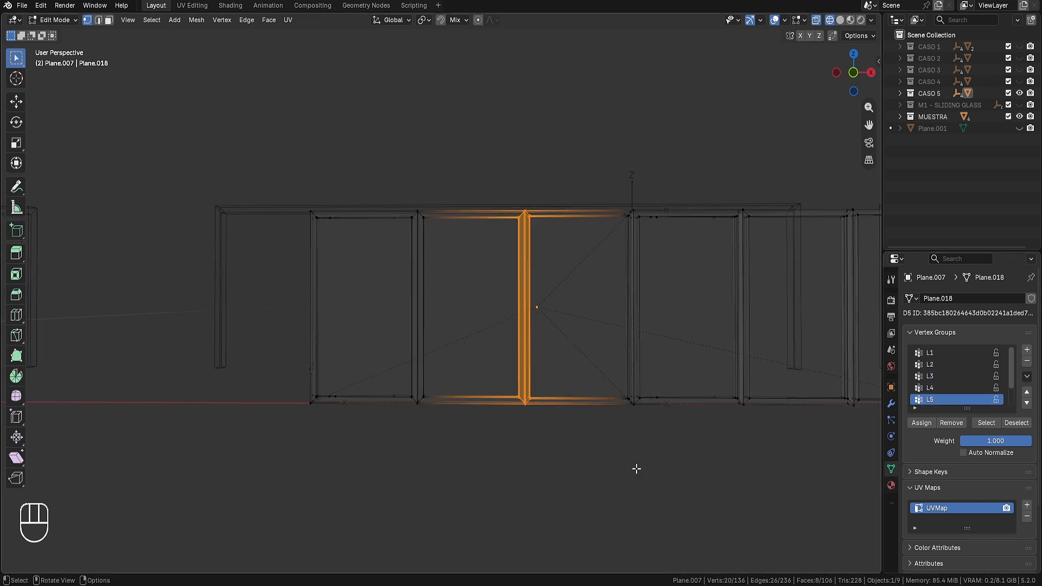
- Add a Hook modifier to Plane.007 in Object Mode, targeting Empty.016 with vertex group L4
key("Tab")
key("shift+z")
middle_click_drag(636, 472, 706, 380)
left_click(890, 403)
left_click(961, 298)
mouse_move(929, 295)
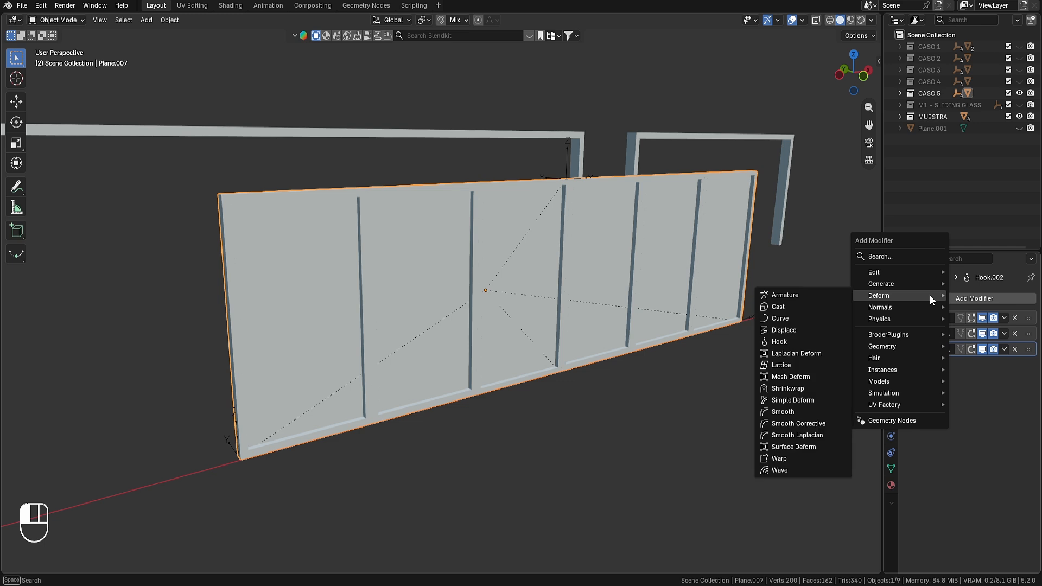
left_click(781, 339)
left_click(983, 397)
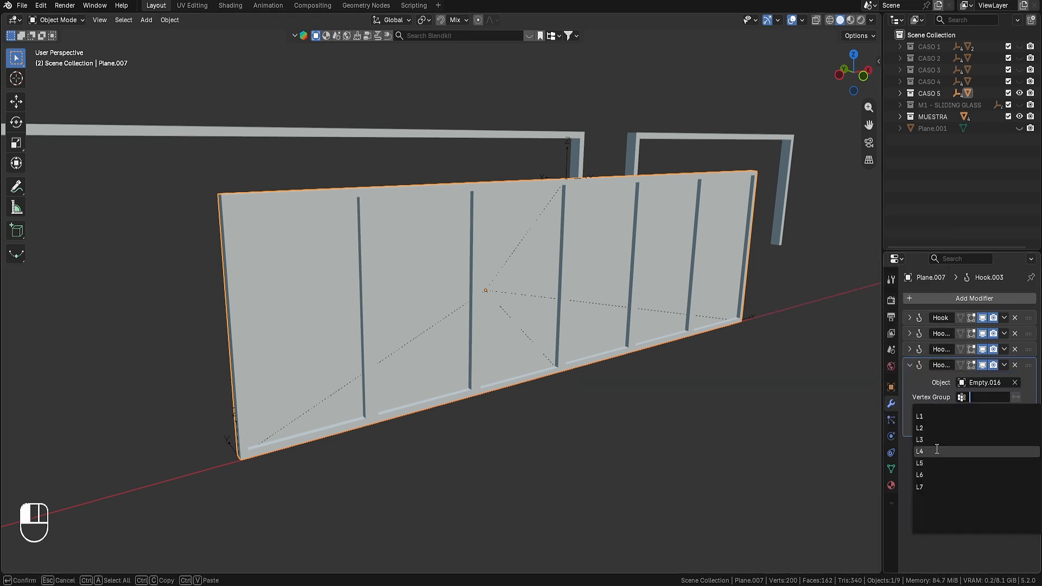
left_click(966, 451)
- Test the L4 hook by moving Empty.016 along X and cancel the move
left_click(245, 446)
key("g")
key("x")
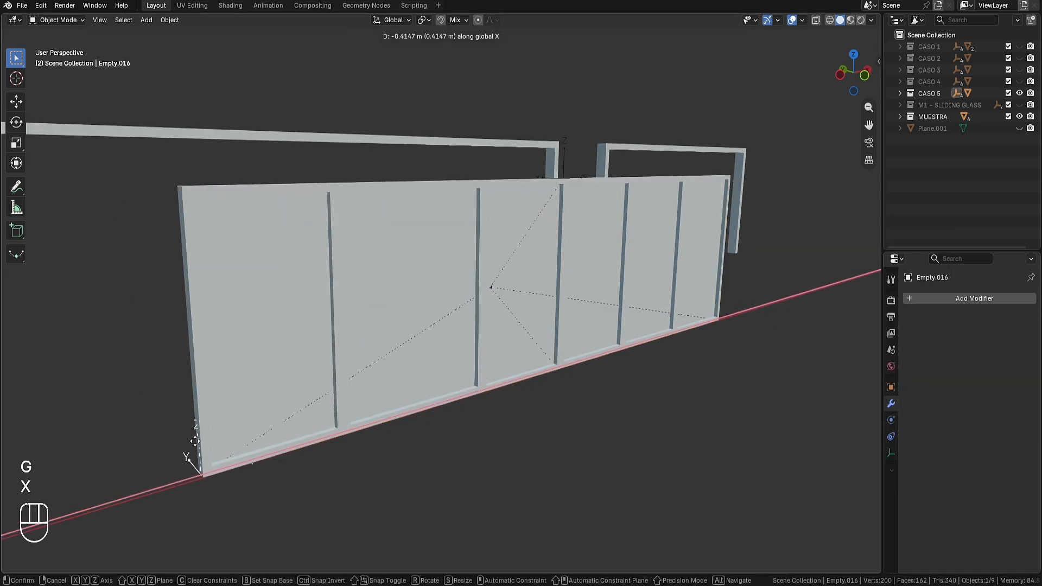
key("Escape")
- Set the L4 hook's strength to 0.3333 and test it by moving Empty.016 along X
middle_click_drag(418, 381, 326, 413)
left_click(326, 413)
left_click(966, 410)
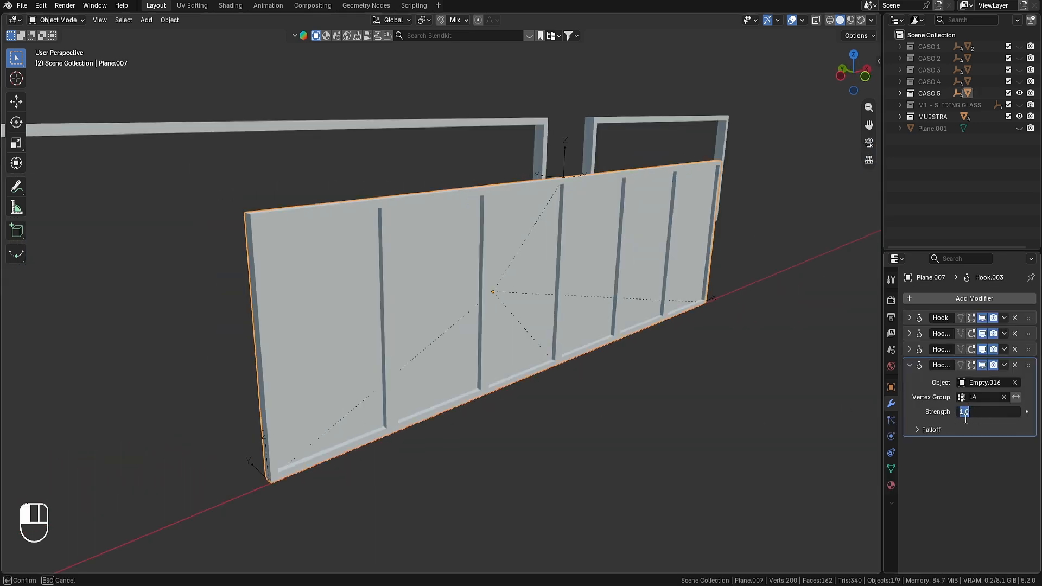
type("0.3333")
key("Return")
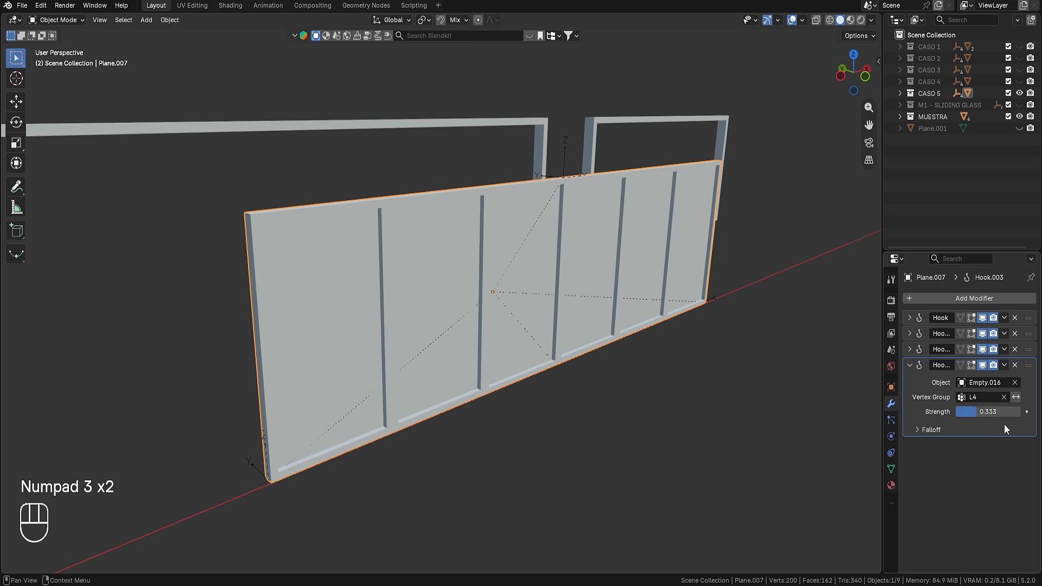
left_click(253, 460)
key("g")
key("x")
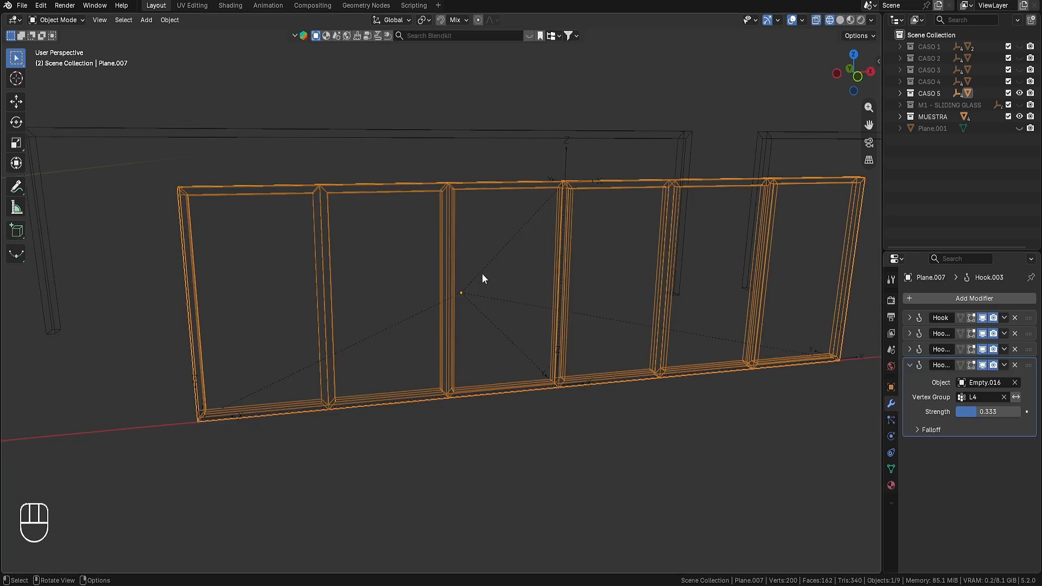
- Set the strength of Plane.007's L4 hook to 0.667
middle_click_drag(482, 274, 463, 192)
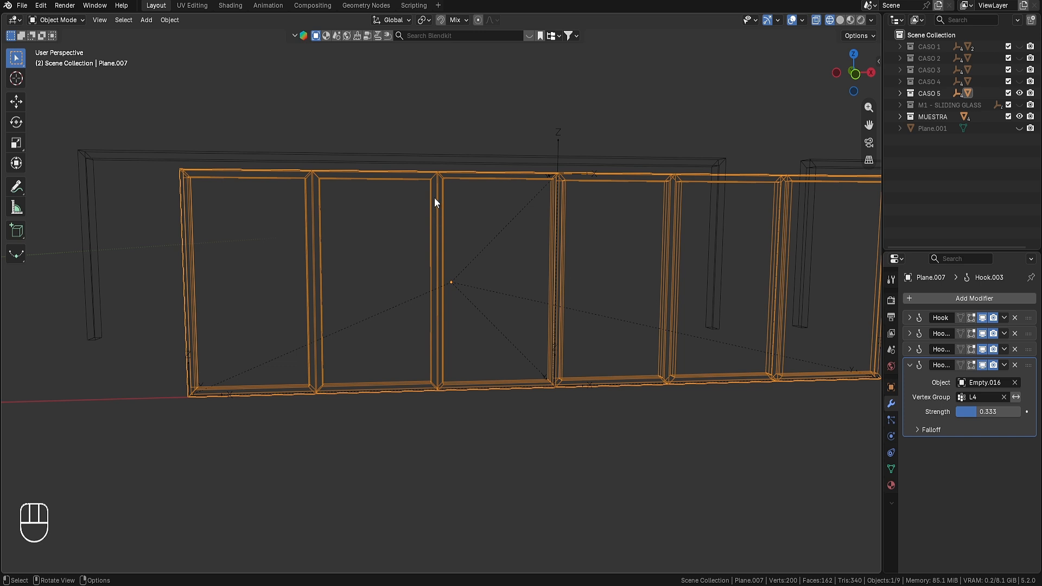
middle_click_drag(420, 396, 561, 312, "shift")
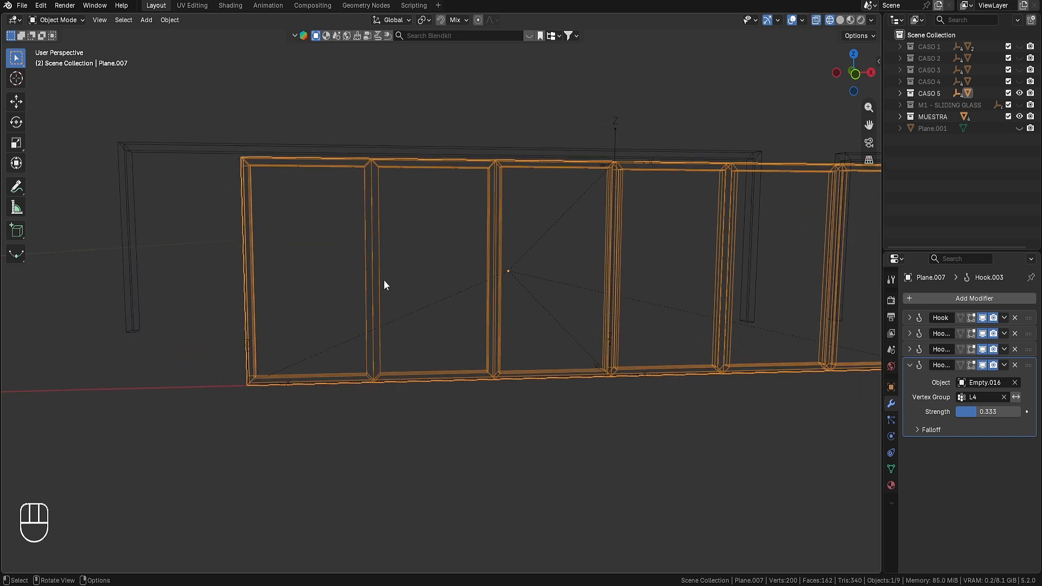
middle_click_drag(237, 255, 506, 282)
left_click_drag(243, 101, 284, 459)
left_click_drag(379, 98, 417, 424)
left_click_drag(497, 109, 529, 415)
key("KP_Decimal")
double_click(981, 412)
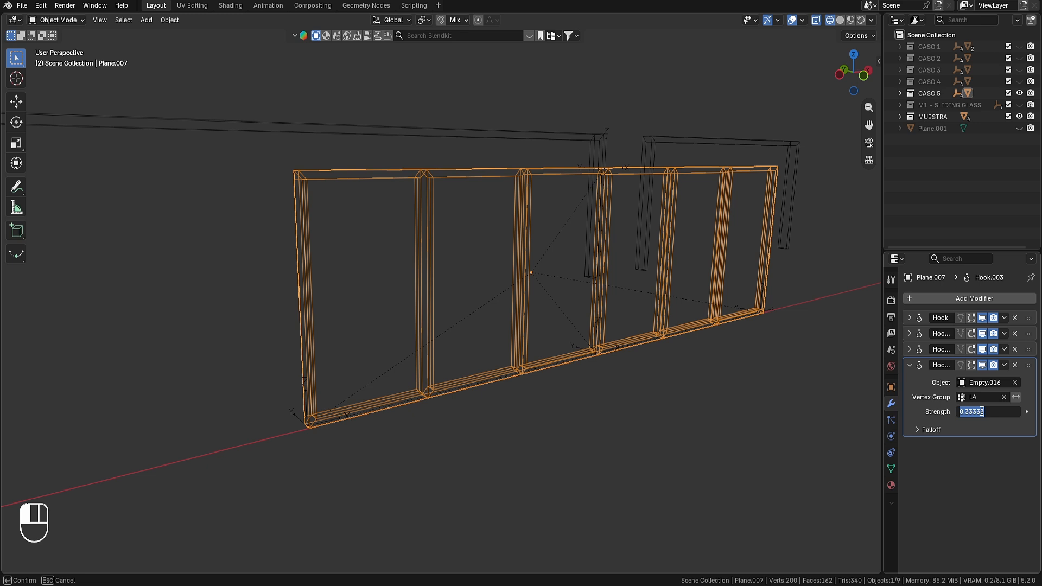
type("0.667")
left_click(700, 426)
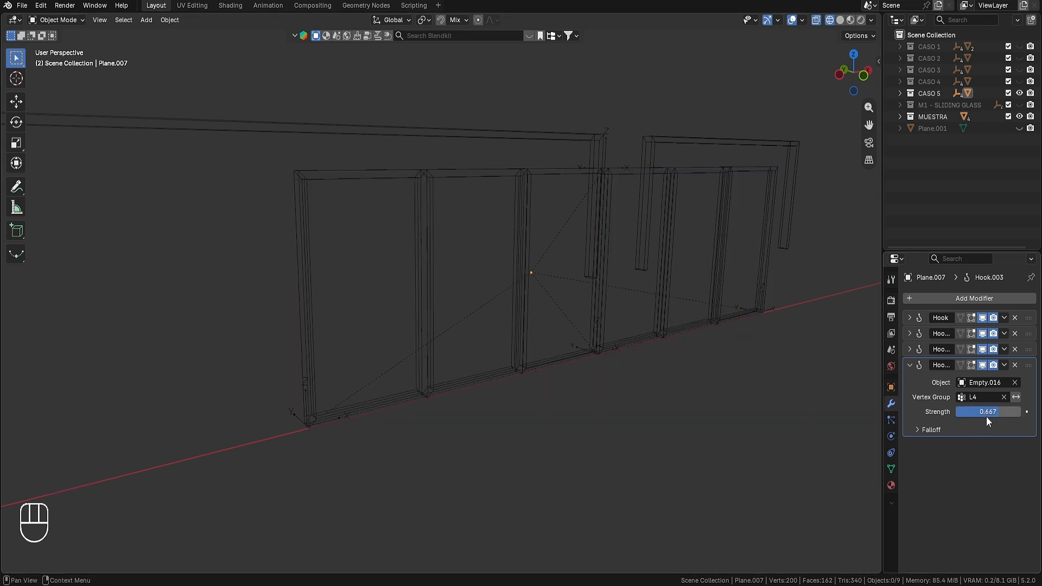
- Test the 0.667 hook strength with a cancelled move of Empty.016 along X
left_click(307, 423)
key("g")
key("x")
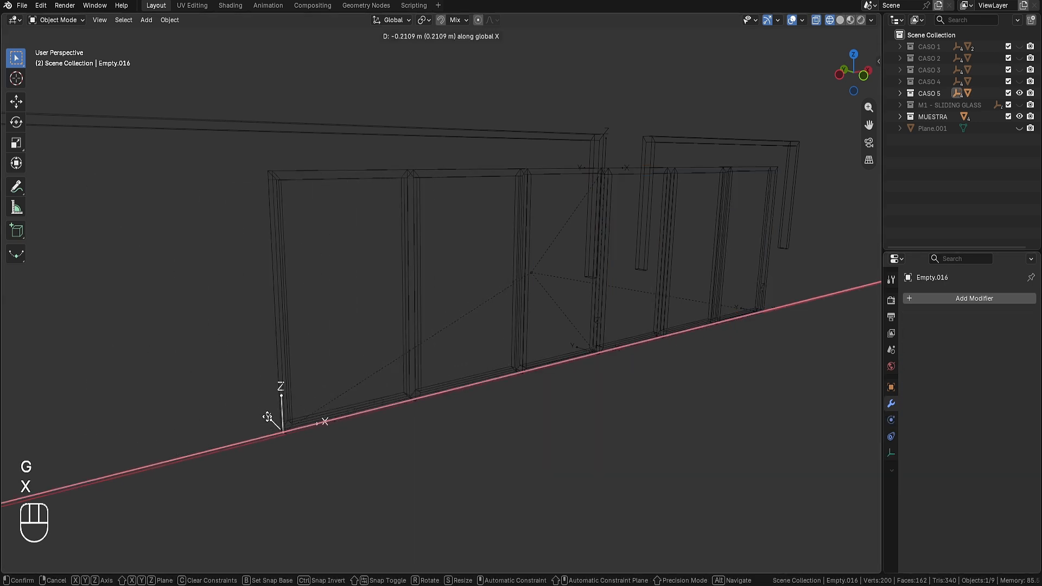
key("Escape")
- Add another Hook modifier to Plane.007 targeting Empty.016, with vertex group L5 and strength 0.33
left_click(520, 259)
left_click(927, 298)
mouse_move(927, 296)
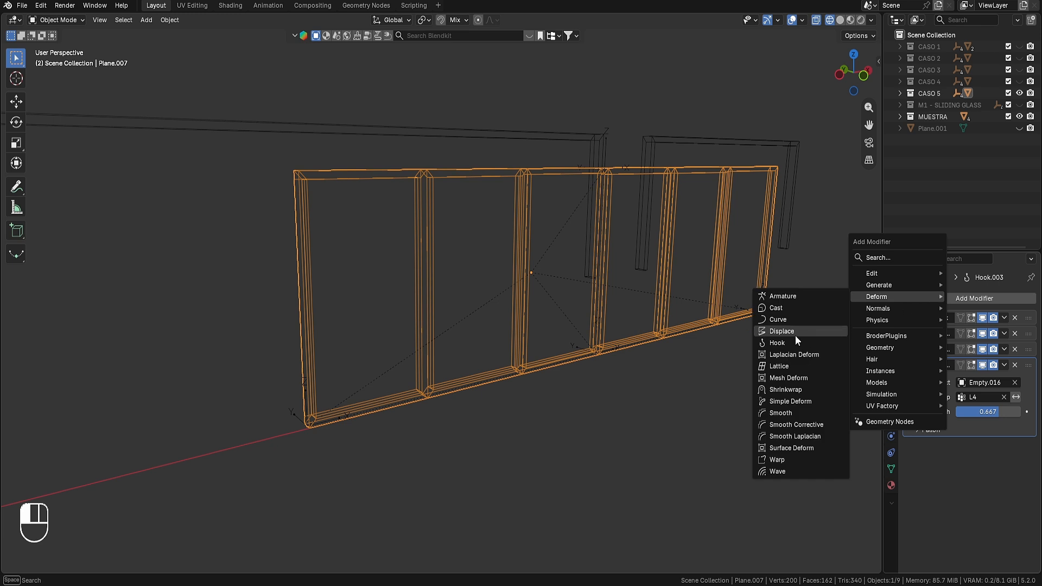
left_click(795, 342)
left_click(985, 477)
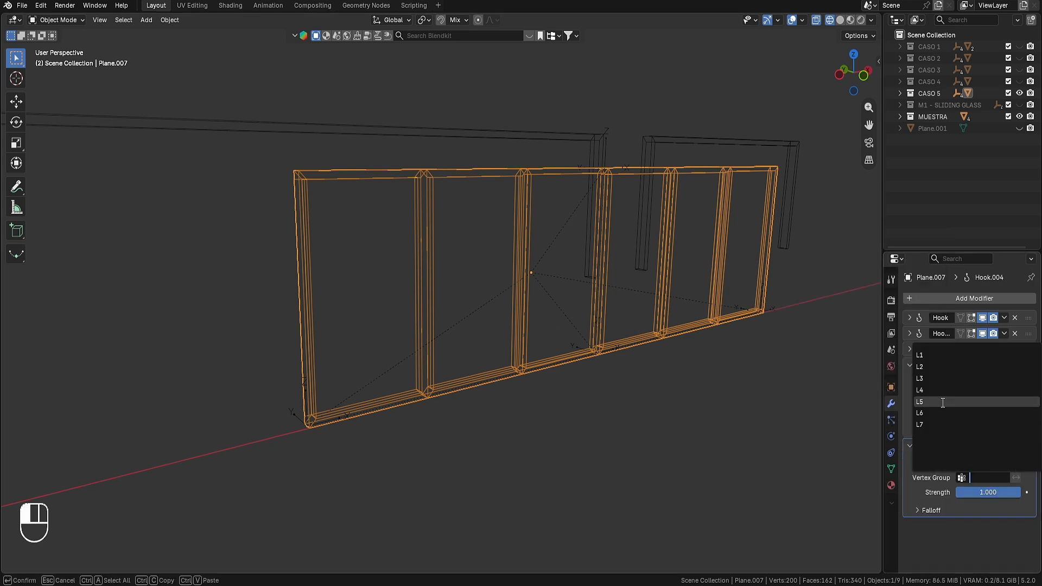
left_click(937, 399)
double_click(986, 489)
type("0.33")
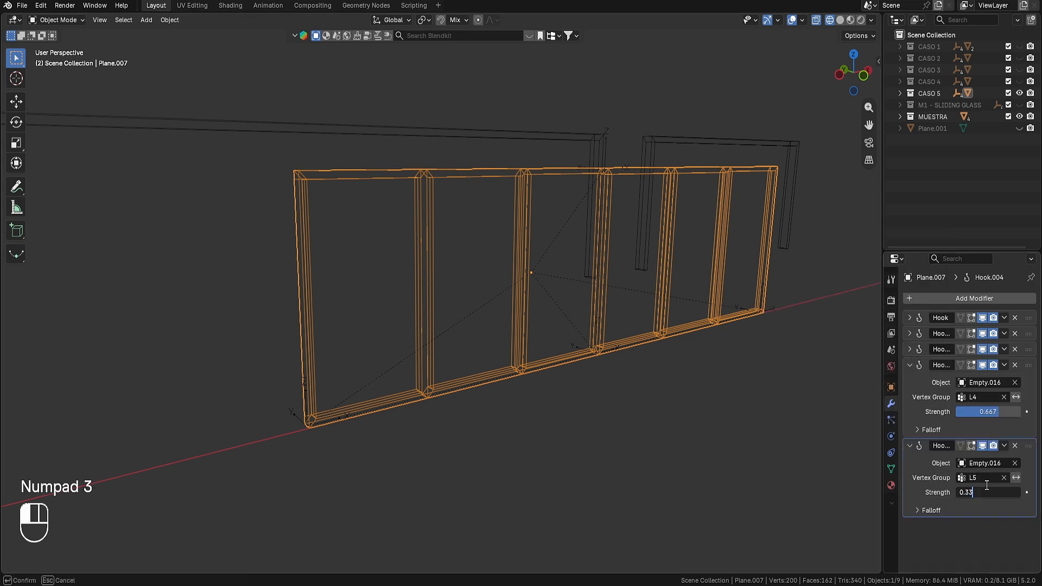
key("Return")
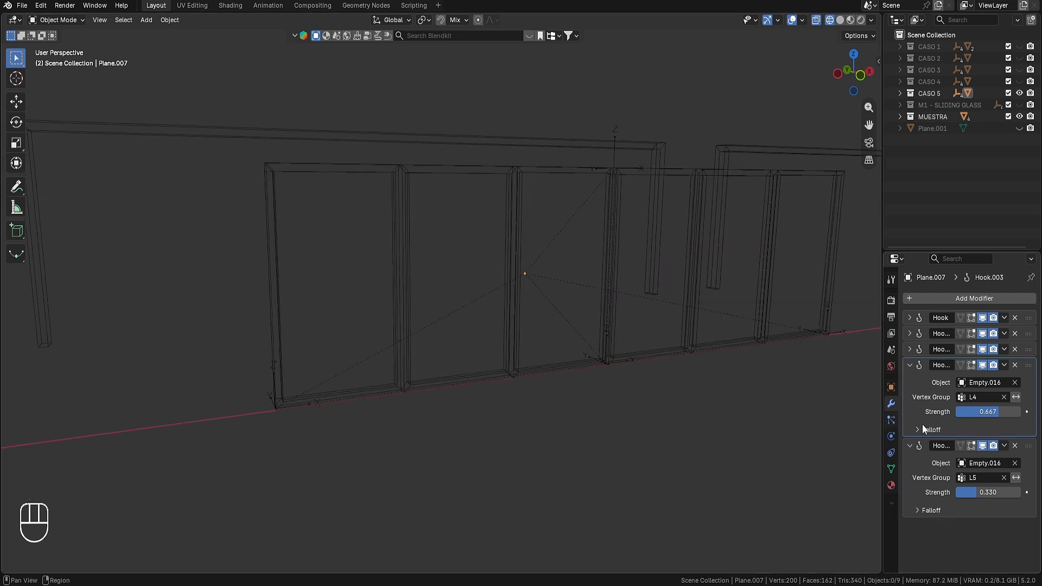
- Test the L4 and L5 hooks together by moving Empty.016 along X, cancelling the move
left_click(393, 243)
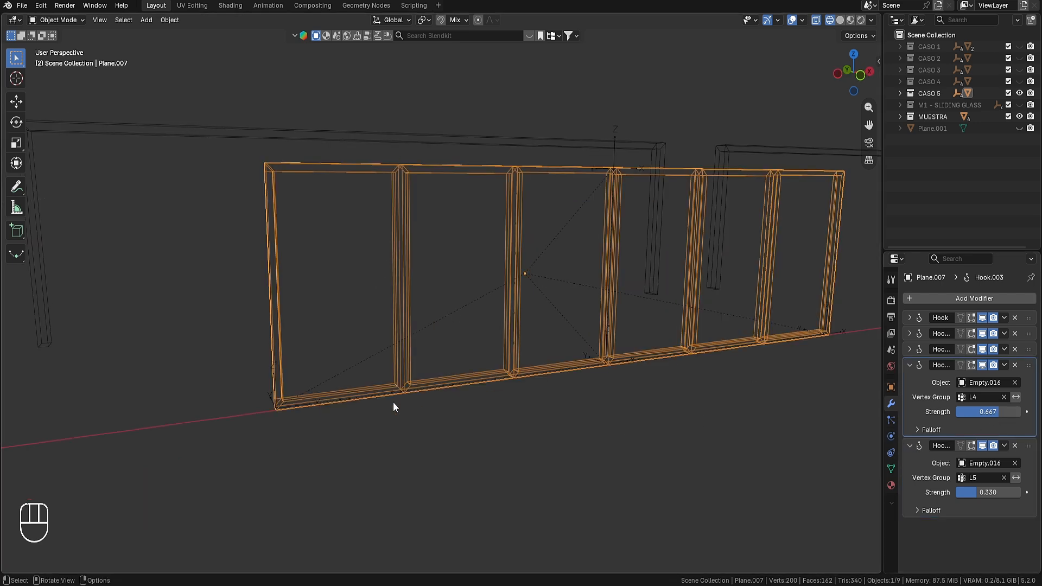
middle_click_drag(263, 273, 224, 264)
middle_click_drag(499, 332, 494, 220)
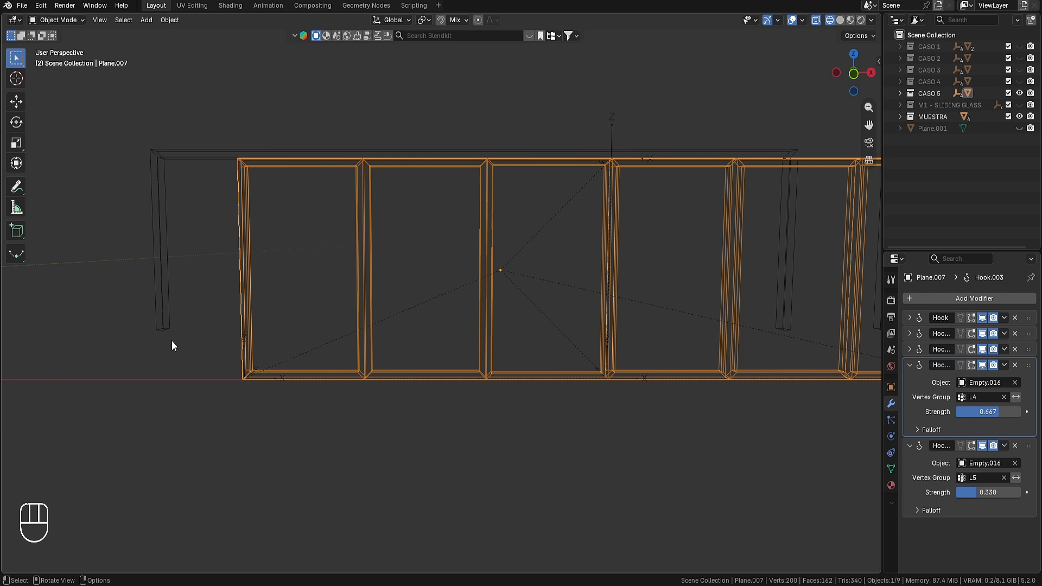
key("g")
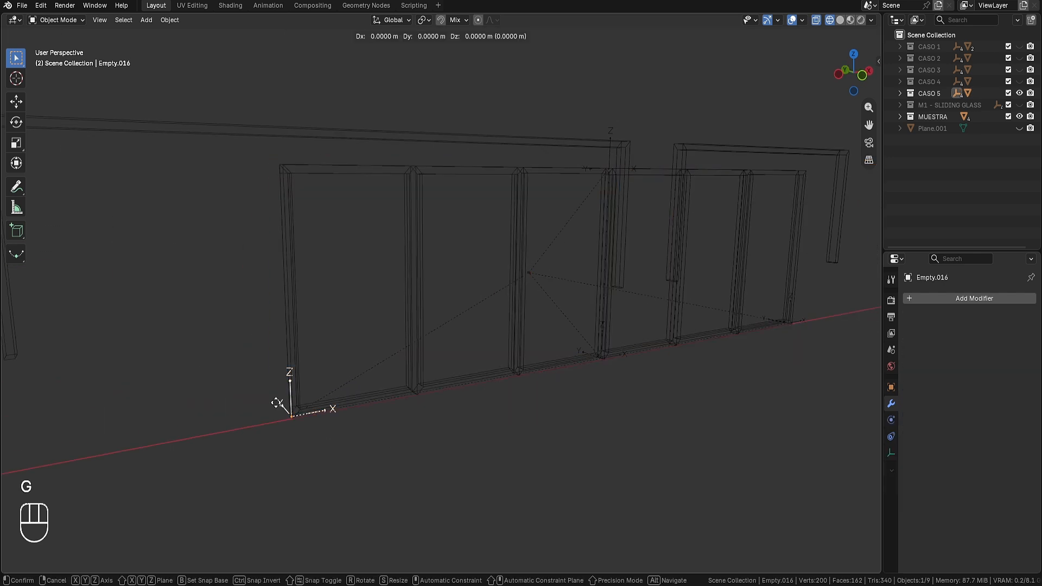
key("x")
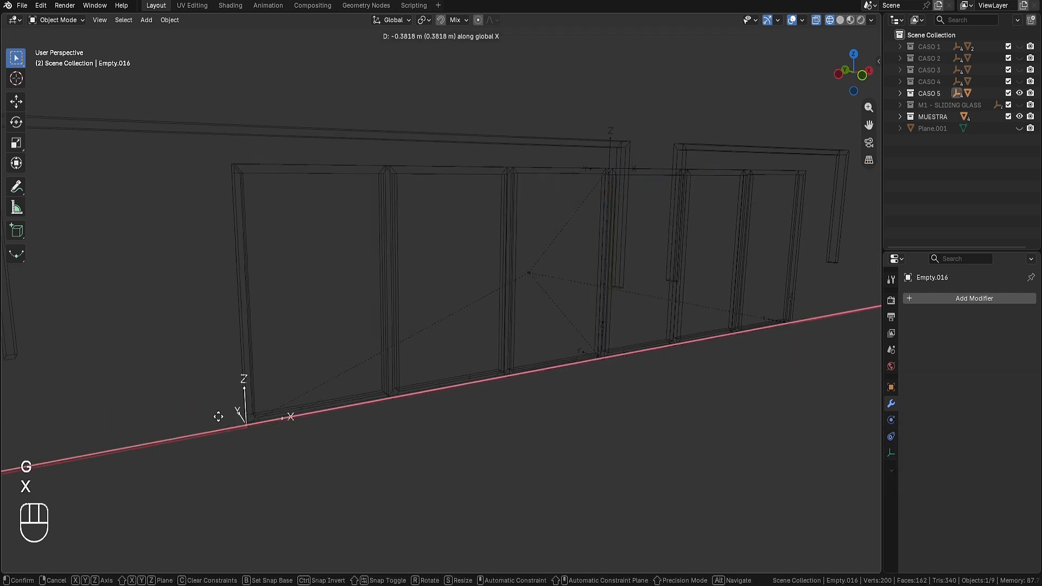
left_click(327, 415)
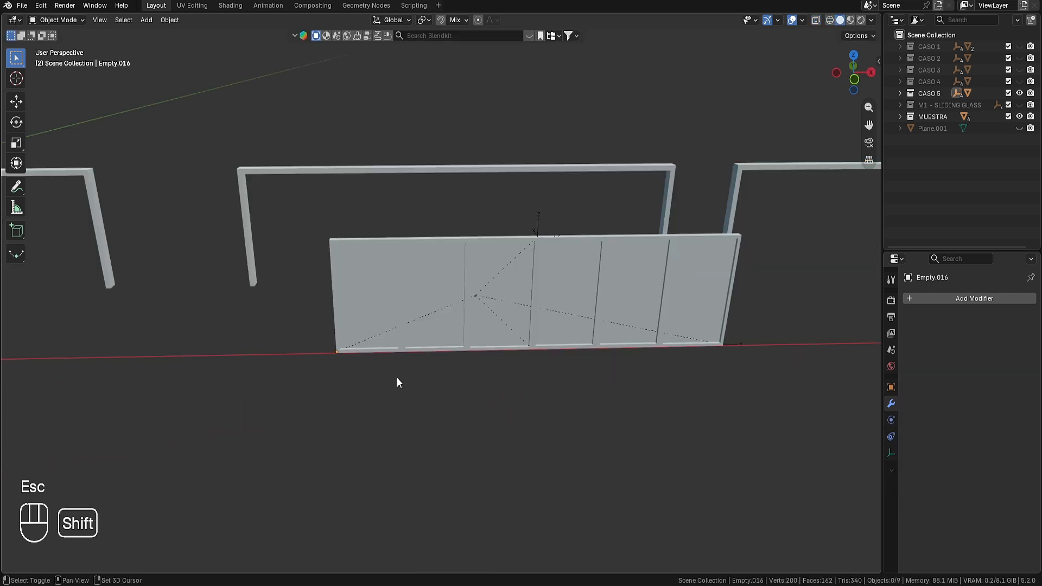
- Test the mullions on the opposite side by moving Empty.018 along X, cancelling the move
middle_click_drag(396, 376, 267, 392, "shift")
left_click(452, 282)
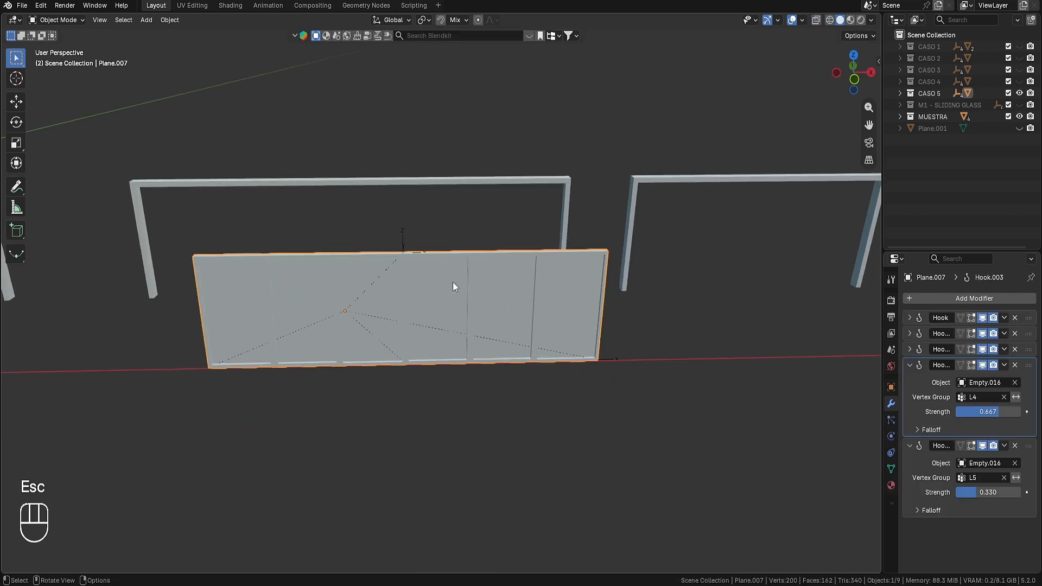
key("Tab")
key("g")
key("x")
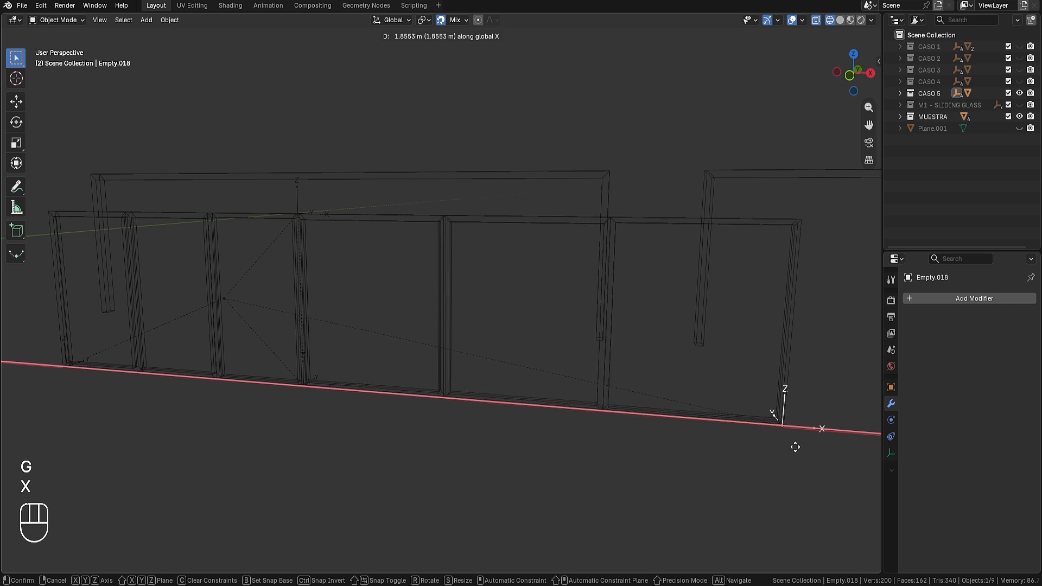
key("Escape")
scroll(579, 337, "down", 4)
- Switch to solid shading and move the base empty Empty.019 with snapping to fit the panel into the sample frame
key("z")
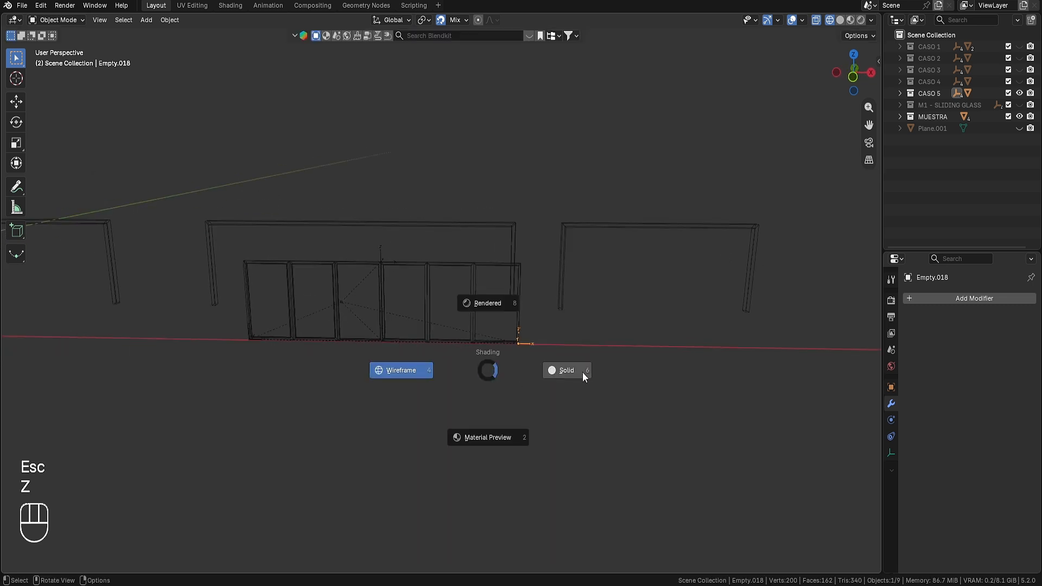
left_click(582, 372)
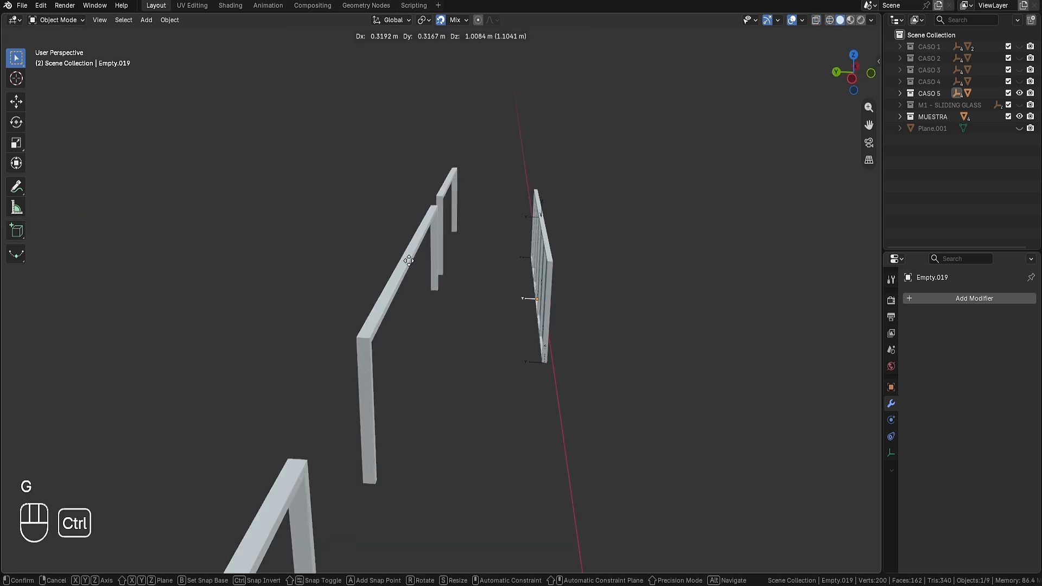
key("z")
left_click(366, 204)
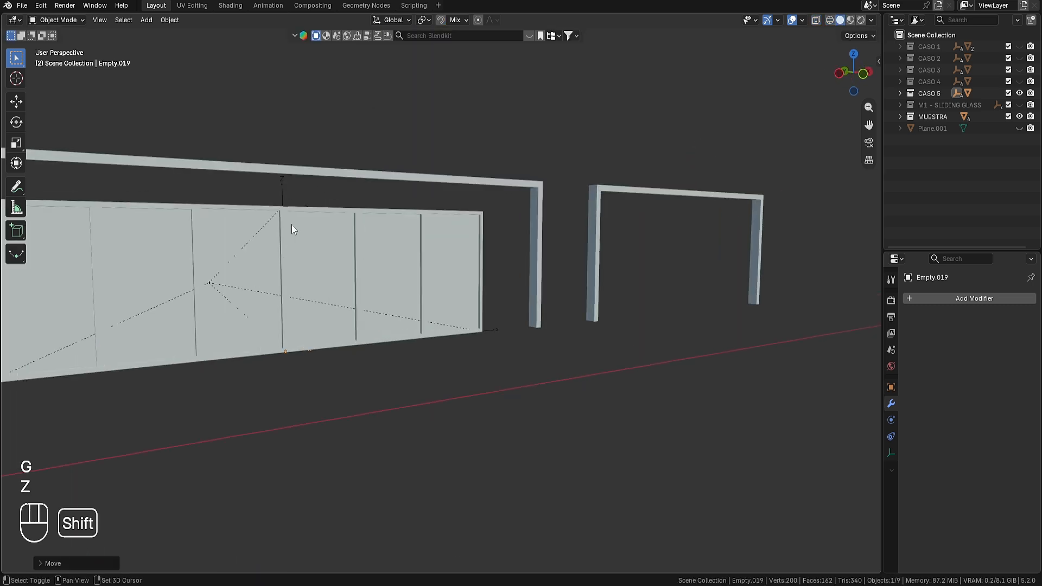
middle_click_drag(291, 224, 424, 241, "shift")
middle_click_drag(424, 241, 396, 249)
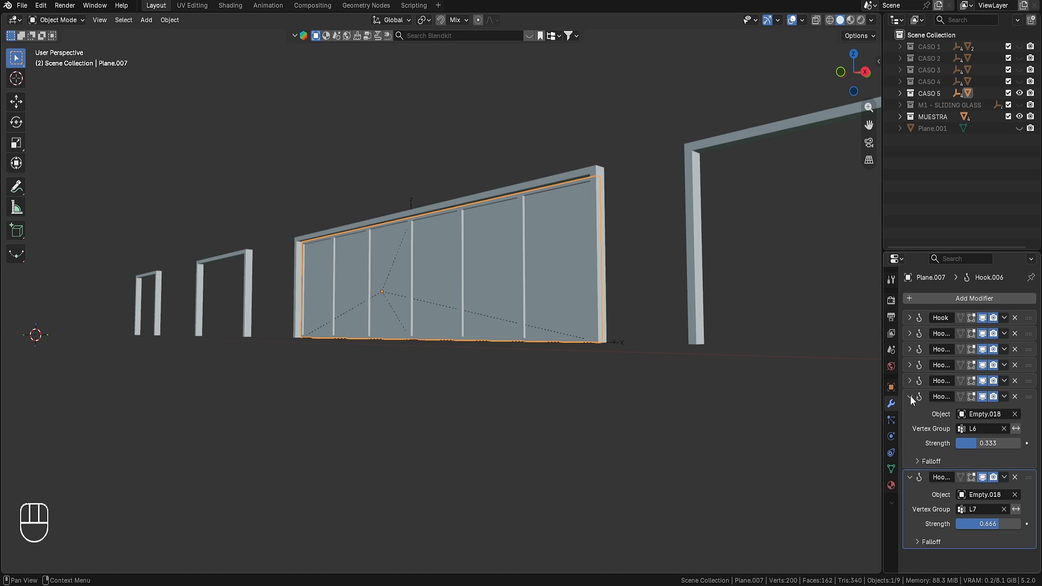
- Collapse the L6 and L7 hook settings of Plane.007 and reselect the panel
left_click_drag(910, 397, 910, 418)
middle_click_drag(754, 374, 670, 402)
right_click(911, 94)
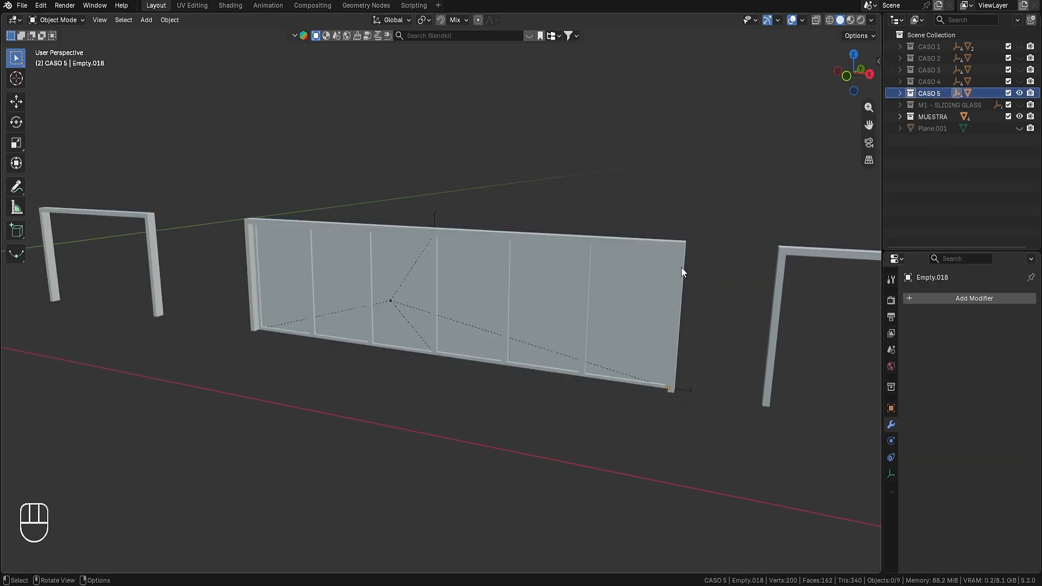
left_click(433, 303)
left_click(611, 161)
left_click(535, 314)
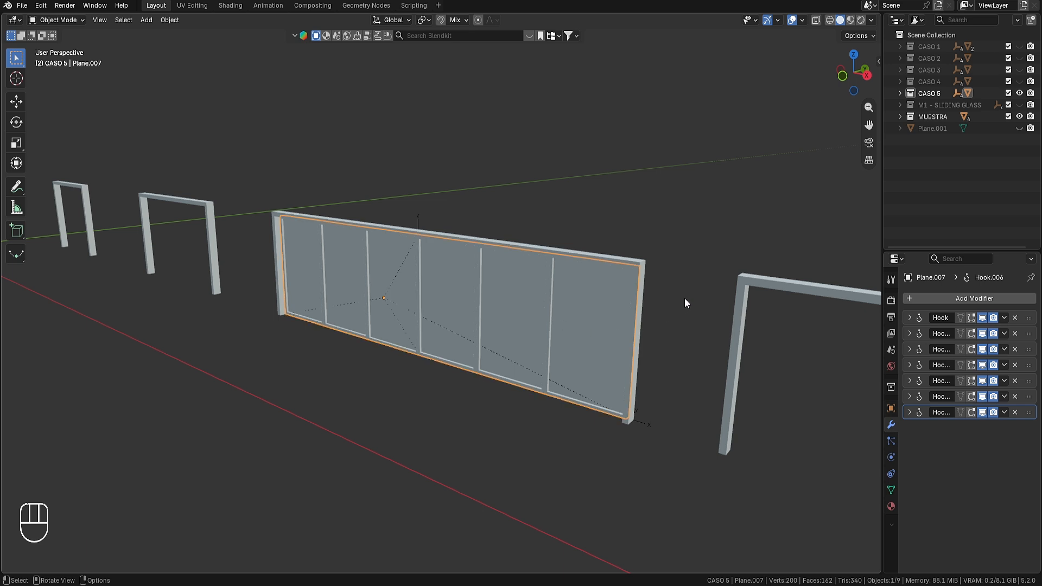
- Convert the hooked panel Plane.007 to a mesh
scroll(525, 286, "down", 2)
middle_click_drag(864, 361, 384, 291)
right_click(364, 324)
mouse_move(366, 310)
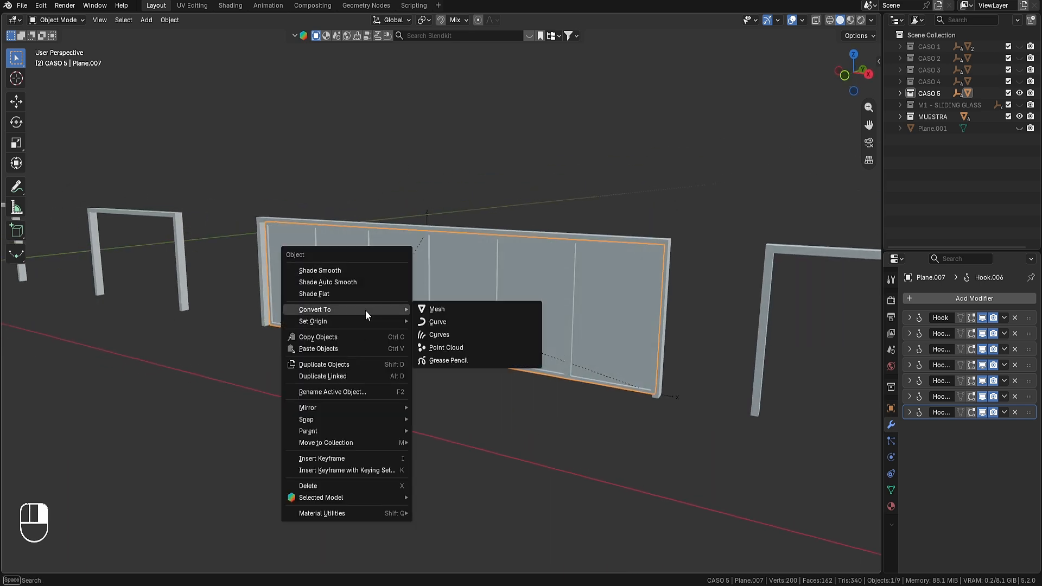
left_click(429, 310)
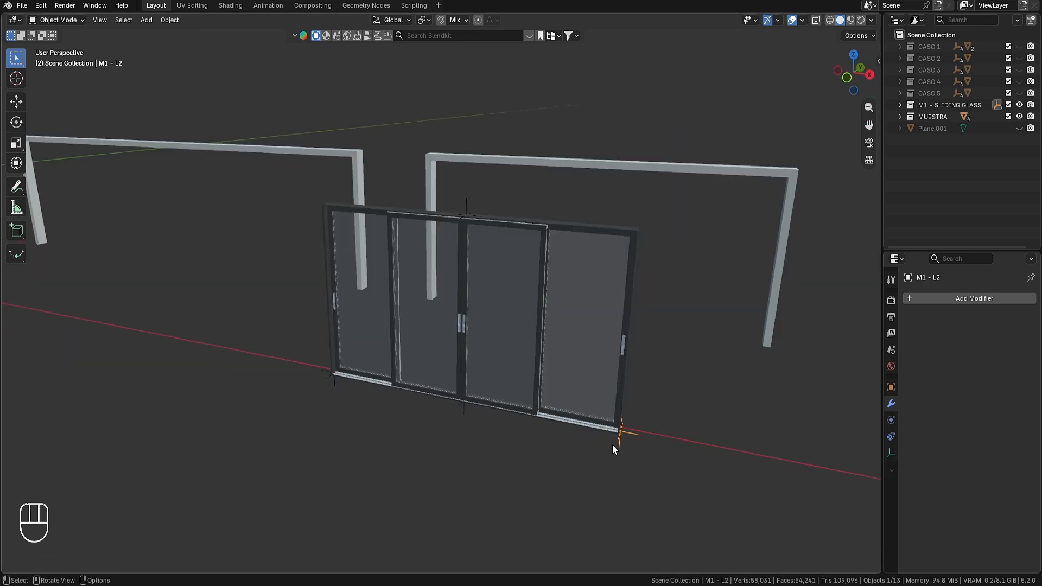
- Examine the sliding glass door up close from its base empty M1 - SLIDING GLASS, and select one of its leaves
left_click(461, 417)
key("KP_Decimal")
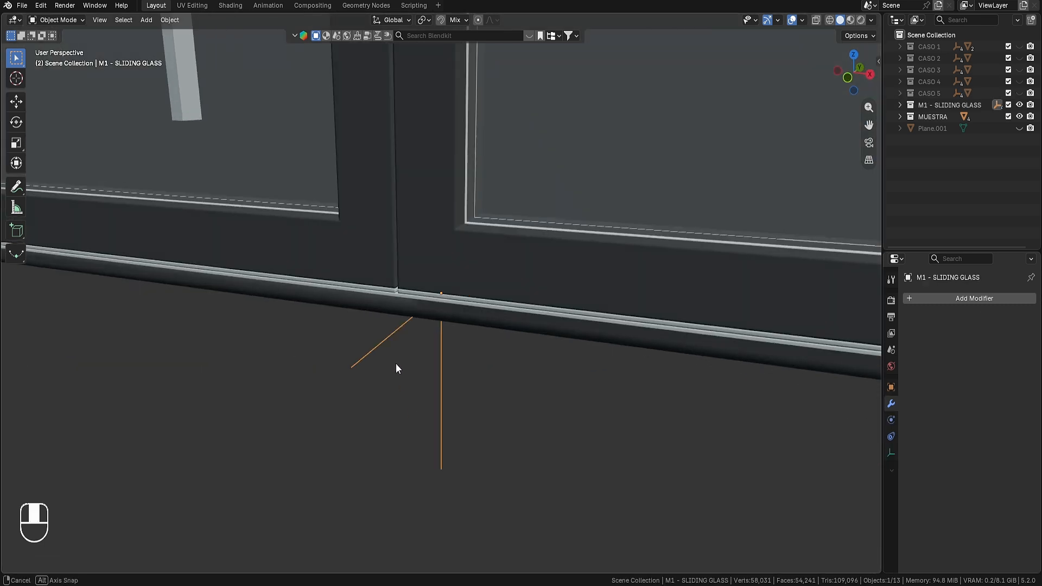
scroll(611, 389, "down", 10)
mouse_move(396, 363)
middle_mouse_down()
mouse_move(612, 390)
mouse_move(641, 374)
middle_mouse_up()
key("z")
scroll(448, 210, "up", 6)
middle_click_drag(559, 169, 611, 290, "shift")
scroll(611, 289, "down", 6)
key("z")
left_click(493, 264)
scroll(488, 263, "up", 3)
middle_click_drag(483, 263, 502, 306, "shift")
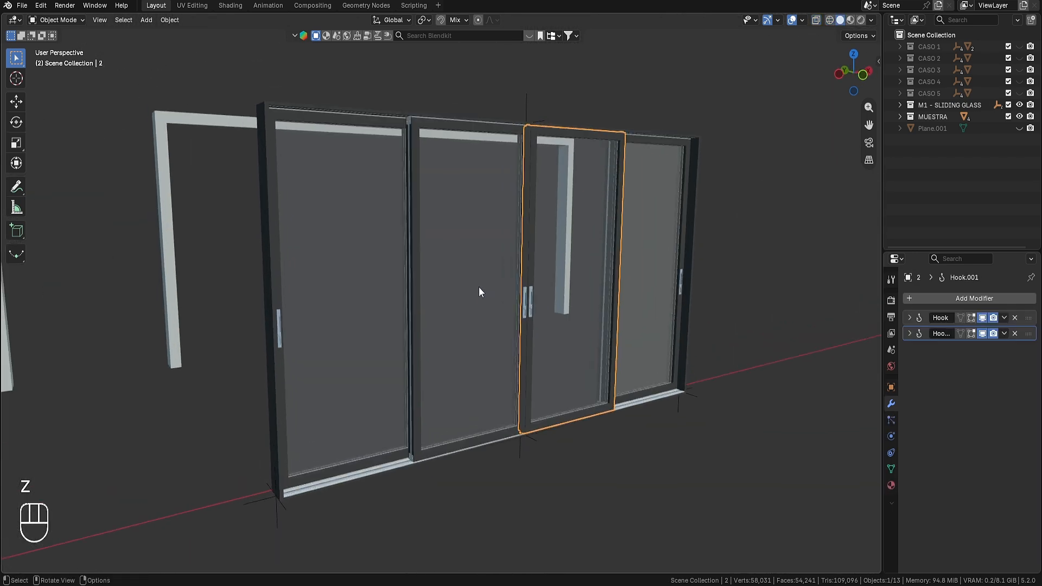
- Select the sliding door's other leaves to see its separate parts, and finish with the outer frame selected
left_click(478, 286)
left_click(479, 286)
left_click(555, 251, "shift")
left_click(642, 252, "shift")
left_click(328, 185, "shift")
left_click(261, 109)
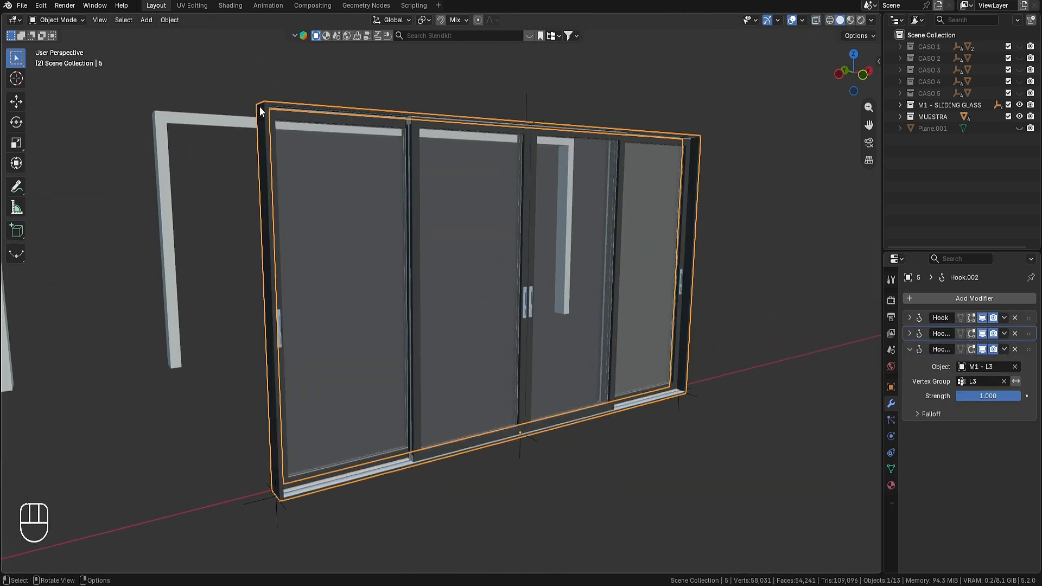
middle_click_drag(326, 128, 438, 200)
key("g")
key("Escape")
- Enter Edit Mode on the outer frame in wireframe shading and select all its vertices, then clear the selection
key("Tab")
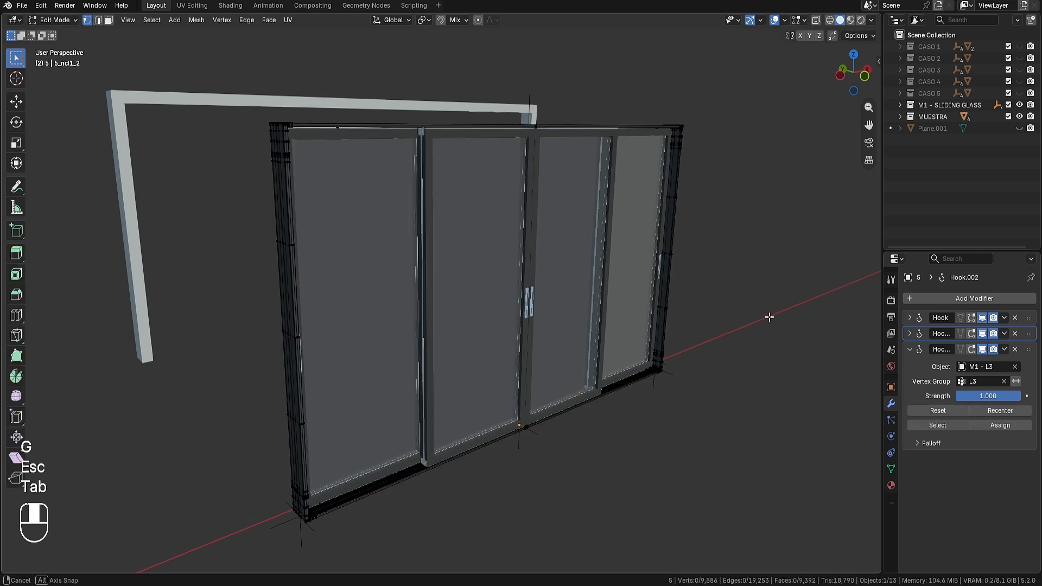
key("z")
left_click(425, 356)
middle_click_drag(470, 363, 584, 249)
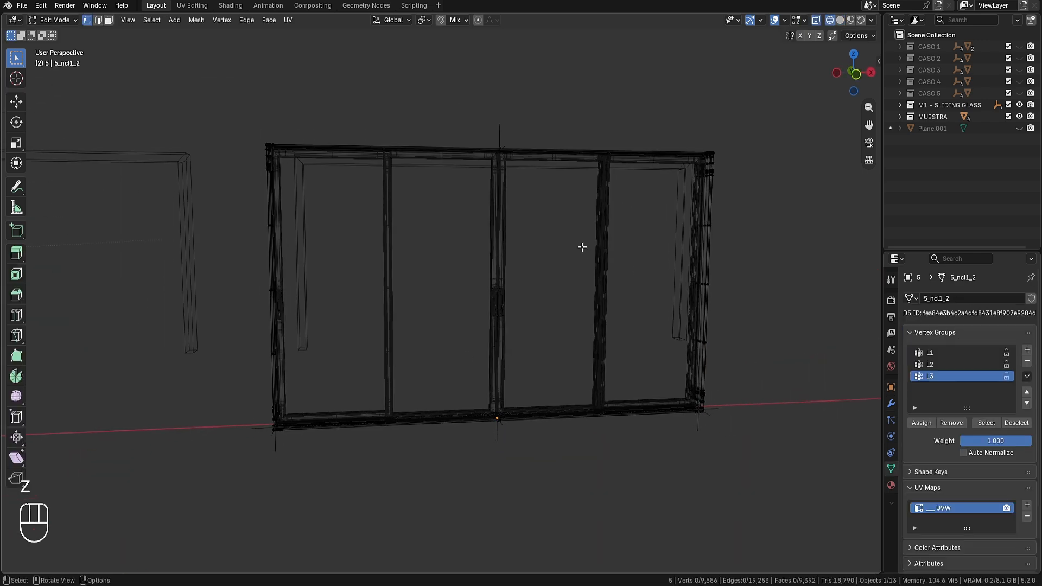
key("z")
key("Escape")
key("a")
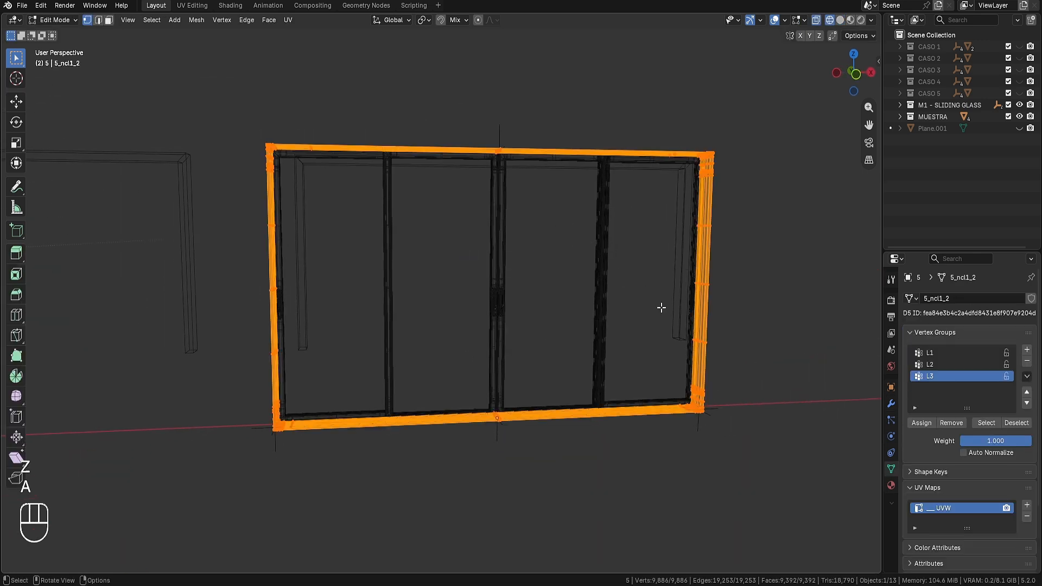
mouse_move(661, 307)
middle_mouse_down()
mouse_move(686, 128)
mouse_move(794, 395)
middle_mouse_up()
key("a")
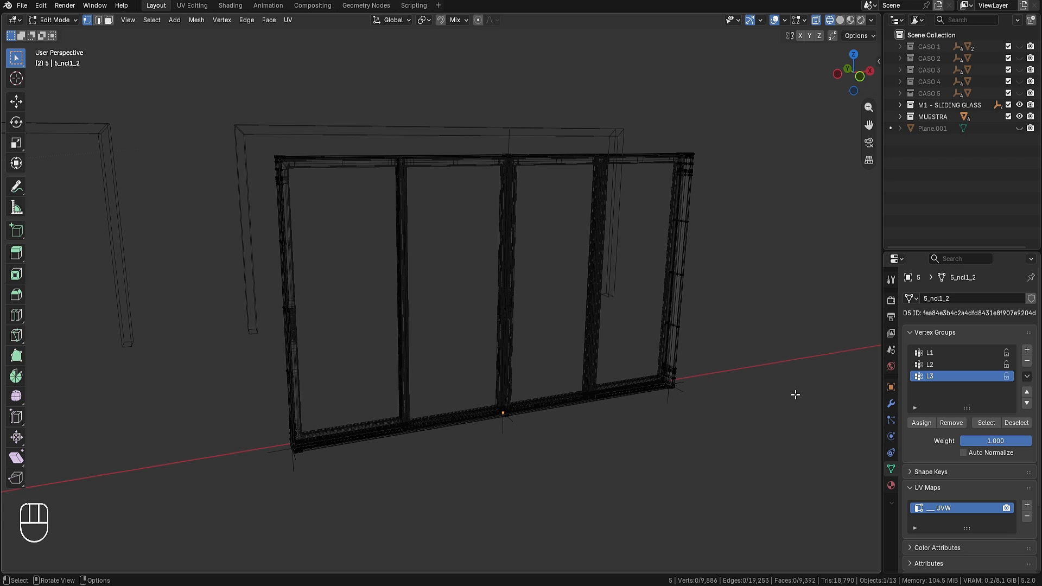
- Inspect the vertices of the frame's groups L1, L2 and L3, then return to its collapsed hook modifiers in Object Mode
left_click(930, 352)
left_click(985, 422)
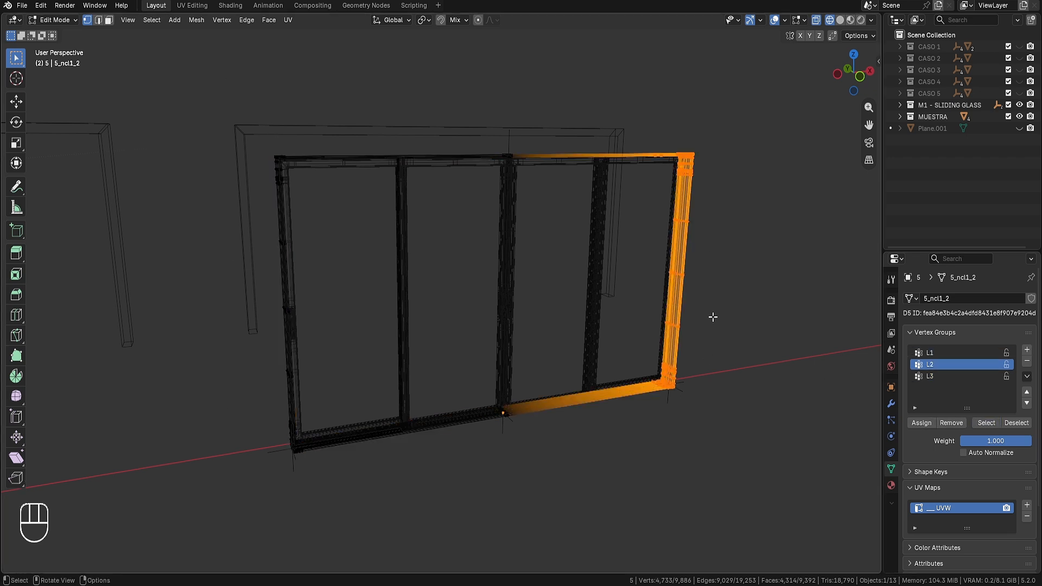
key("alt+a")
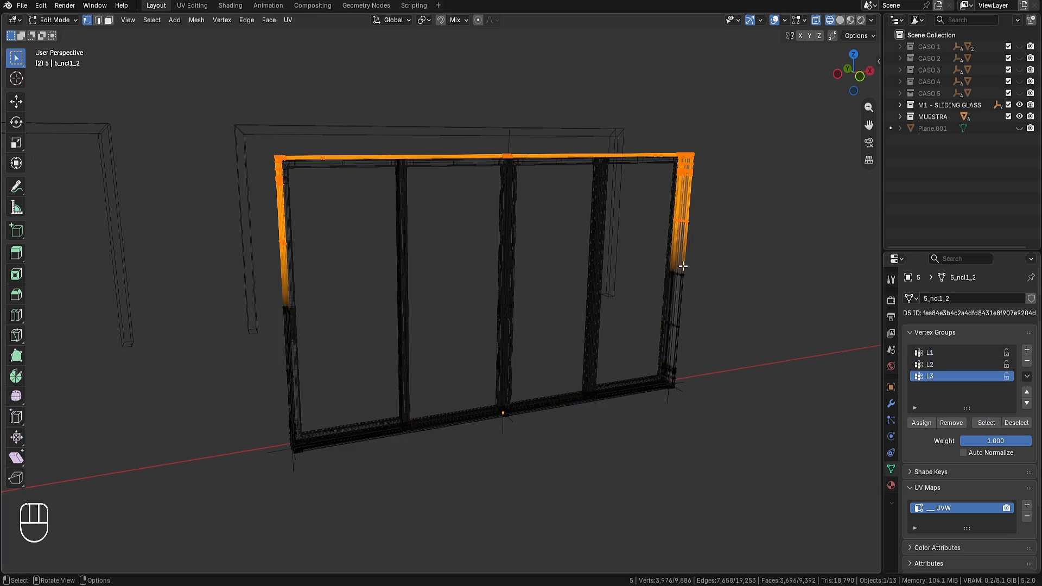
key("Tab")
left_click(891, 404)
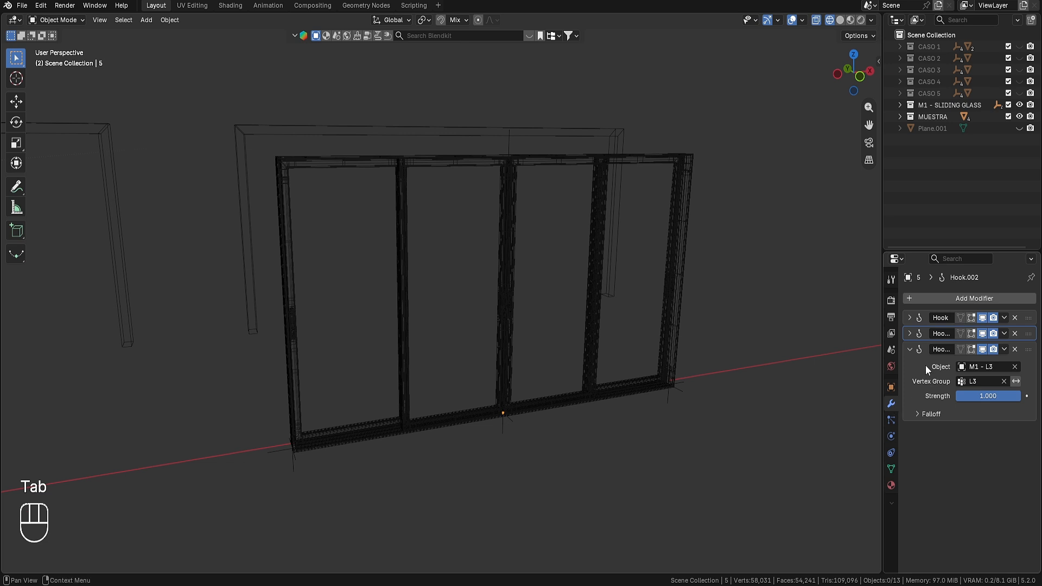
left_click(909, 349)
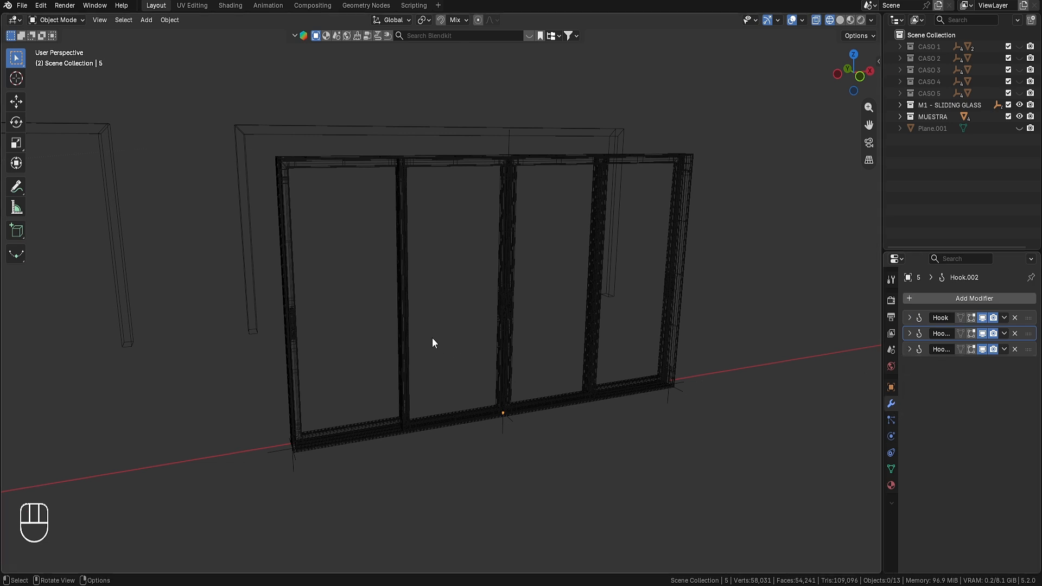
- Enter Edit Mode on leaf 4 and select the vertices belonging to its vertex group L1
left_click(392, 329)
left_click(389, 329)
key("Tab")
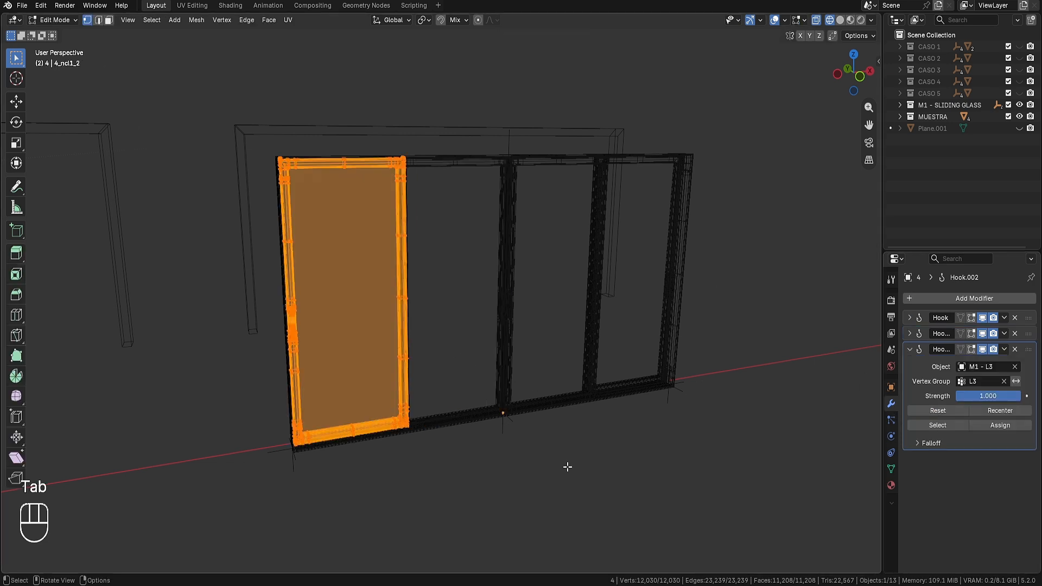
left_click(567, 467)
middle_click_drag(567, 467, 455, 492)
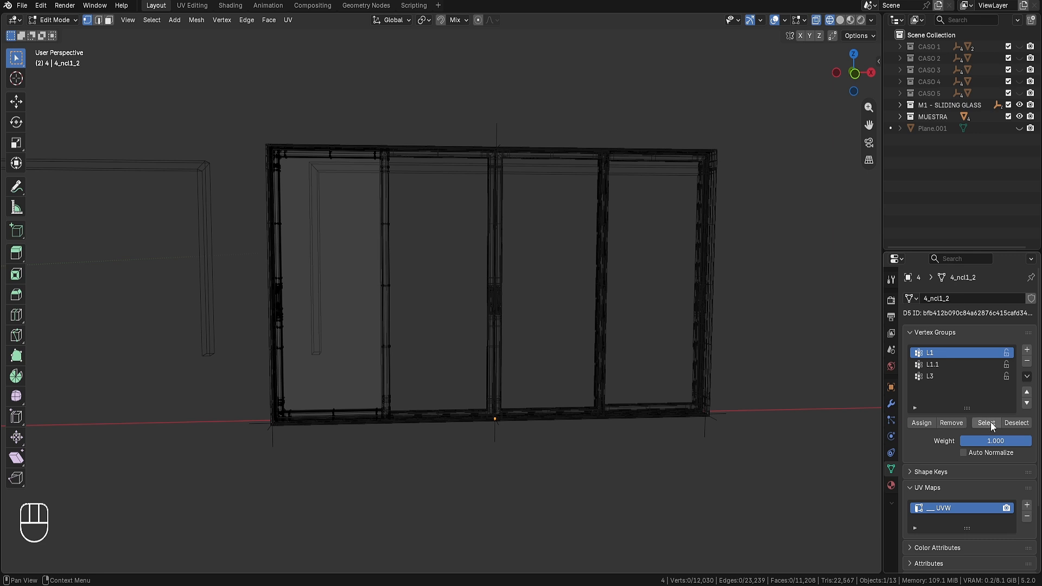
middle_click_drag(200, 286, 251, 499)
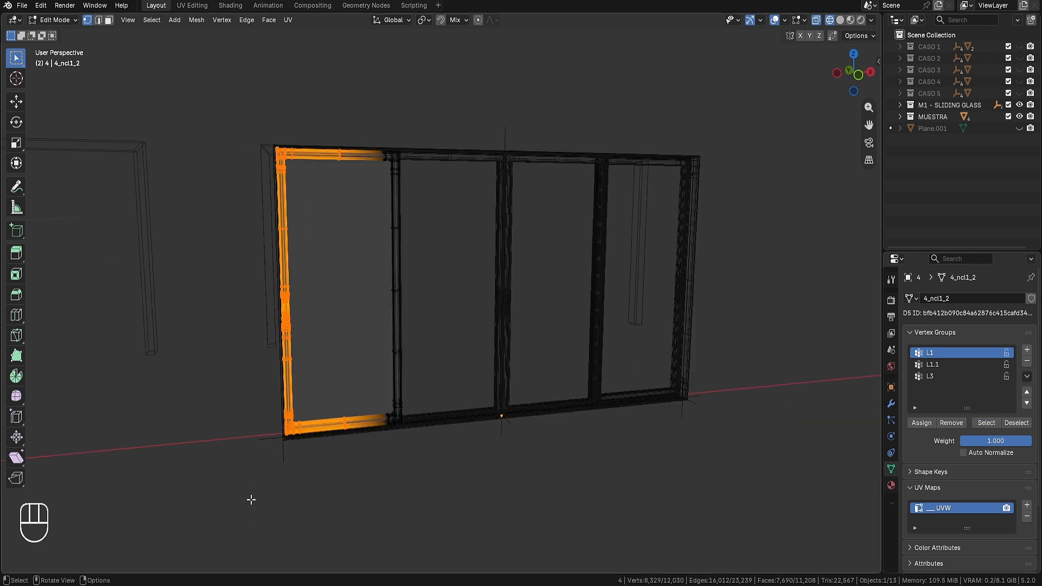
- Inspect the vertices of group L1.1 on leaf 4, then return to its hook modifiers in Object Mode
left_click(460, 474)
middle_click_drag(460, 475, 504, 185)
left_click_drag(252, 101, 510, 467)
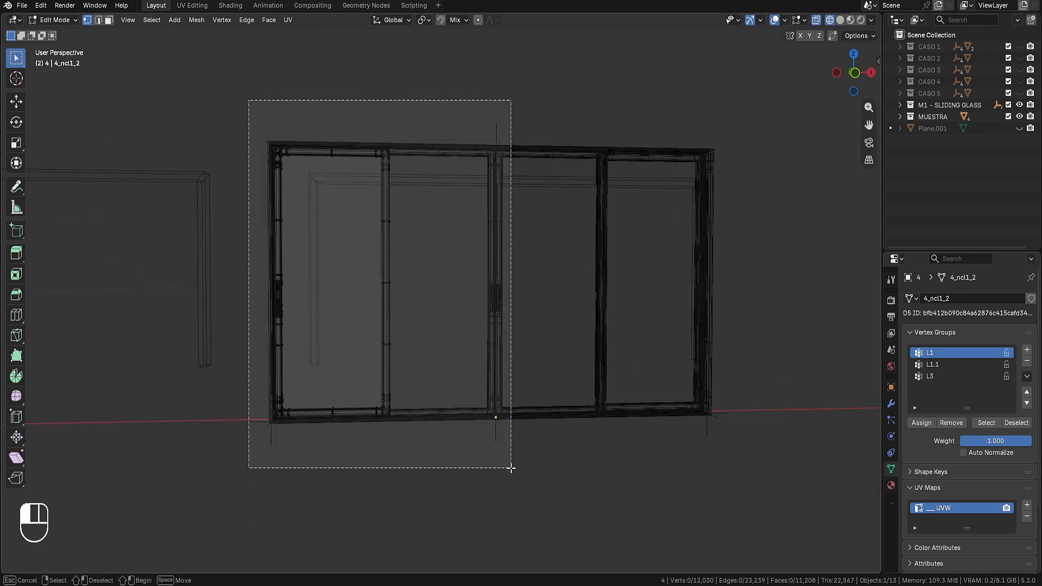
left_click_drag(489, 85, 245, 461)
left_click(387, 182)
left_click_drag(362, 105, 458, 474)
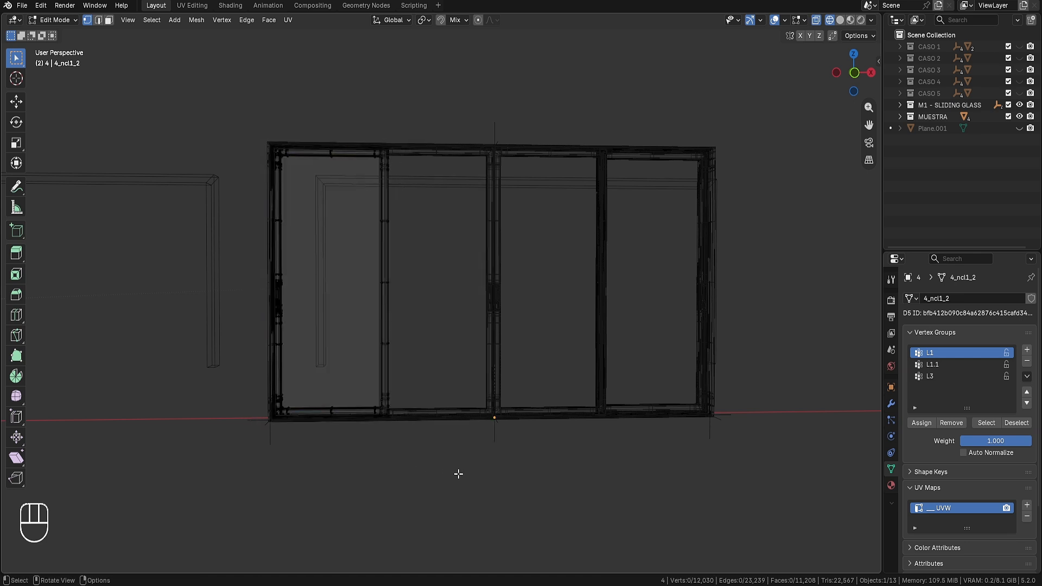
left_click(945, 367)
left_click(977, 420)
middle_click_drag(428, 328, 459, 336)
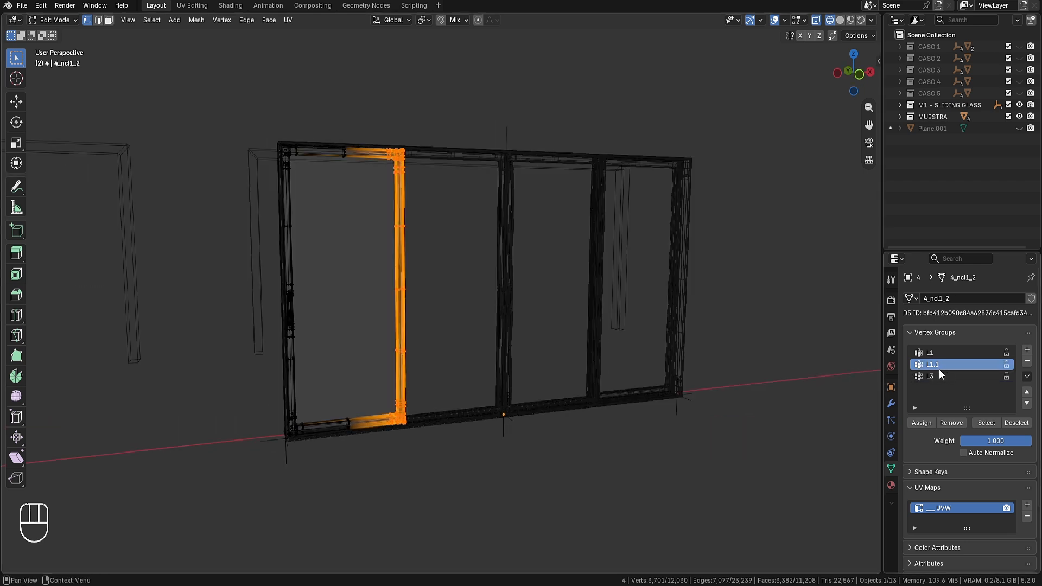
key("Tab")
left_click(891, 404)
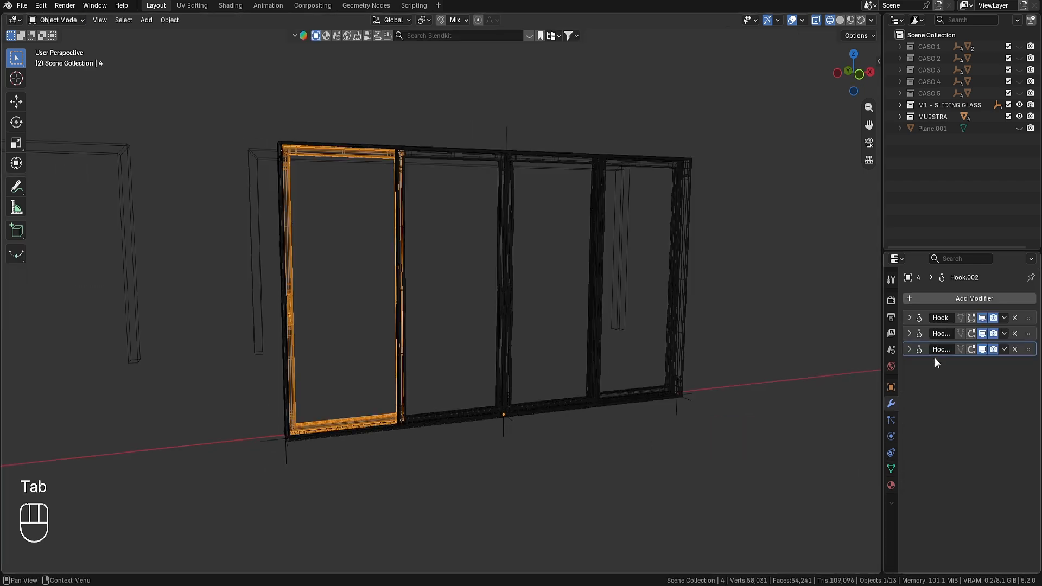
- Test how the door stretches by moving the empty M1 - L1 along X, cancelling the move
left_click(300, 458)
key("g")
key("x")
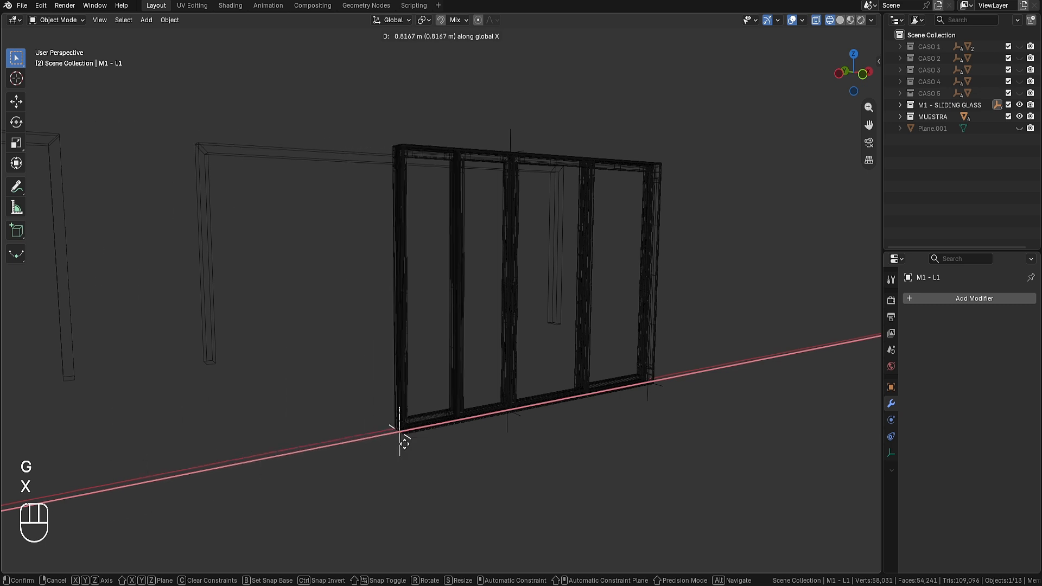
key("Escape")
- Switch to solid shading and move the base empty M1 - SLIDING GLASS so the door sits inside the large sample frame
left_click(591, 394)
left_click(658, 397)
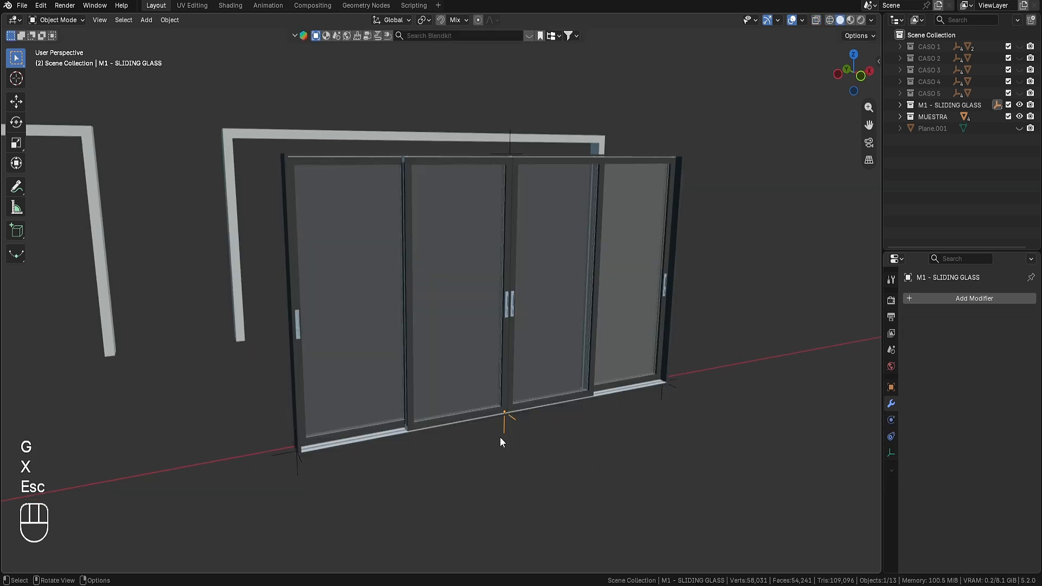
middle_click_drag(524, 449, 475, 353)
key("g")
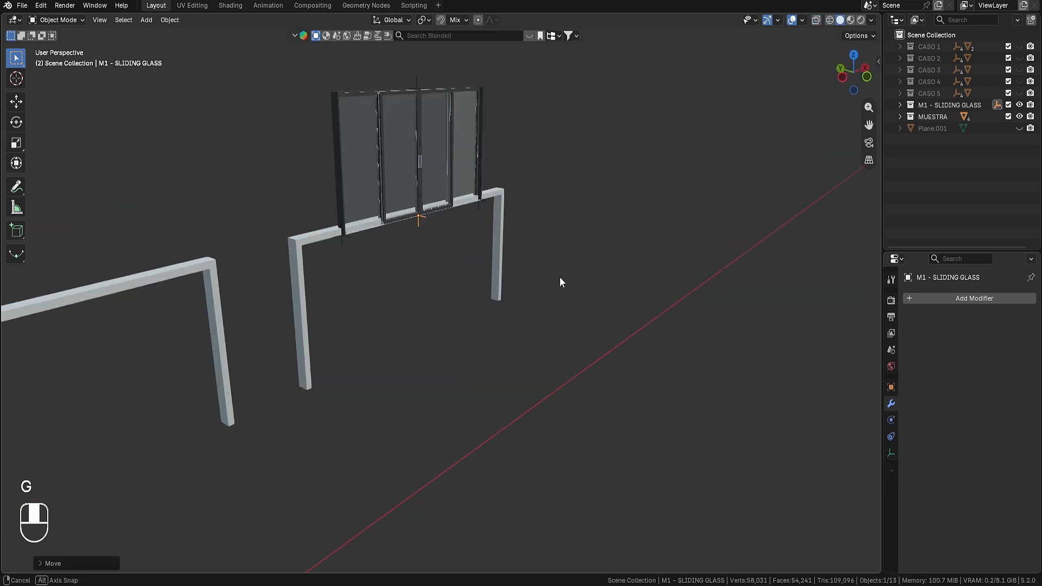
key("g")
key("z")
left_click(320, 397)
middle_click_drag(627, 353, 595, 354)
left_click(376, 363)
key("KP_Decimal")
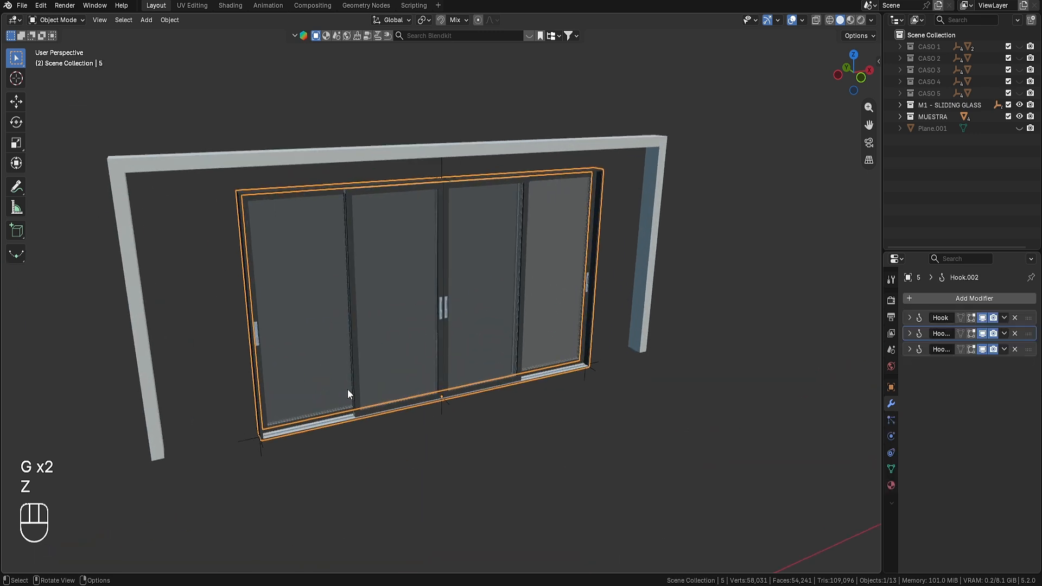
- Move the empties M1 - L1 and M1 - L2 along X to fit the door's width to both frame jambs
left_click(262, 452)
key("g")
key("x")
left_click(163, 458)
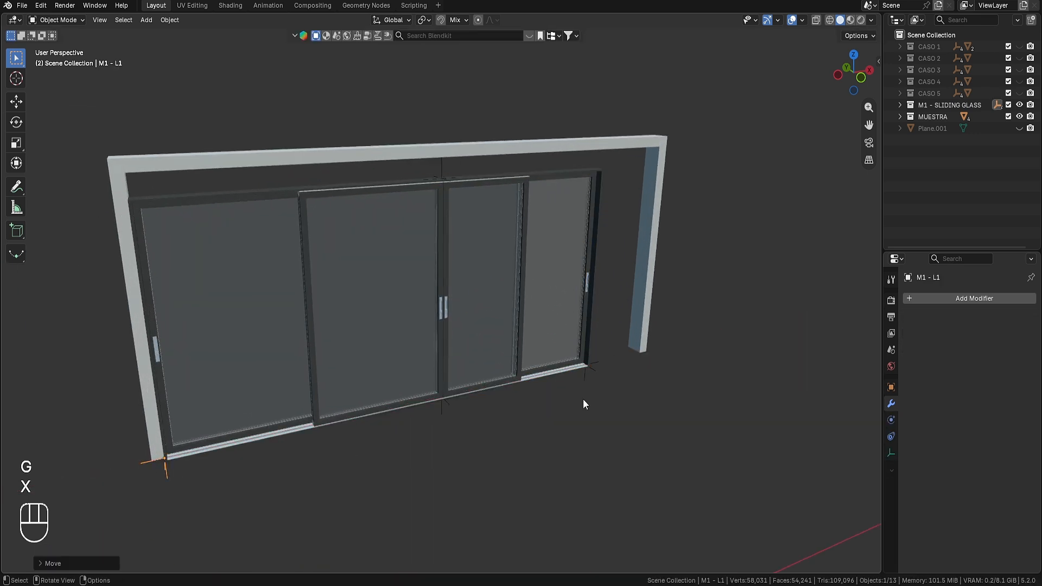
left_click(596, 366)
key("g")
key("x")
left_click(634, 365)
- Raise the empty M1 - L3 along Z to the sample frame's head and view the fitted door in rendered shading
left_click(440, 176)
key("g")
key("z")
left_click(440, 158)
middle_click_drag(440, 247, 459, 225)
left_click(850, 20)
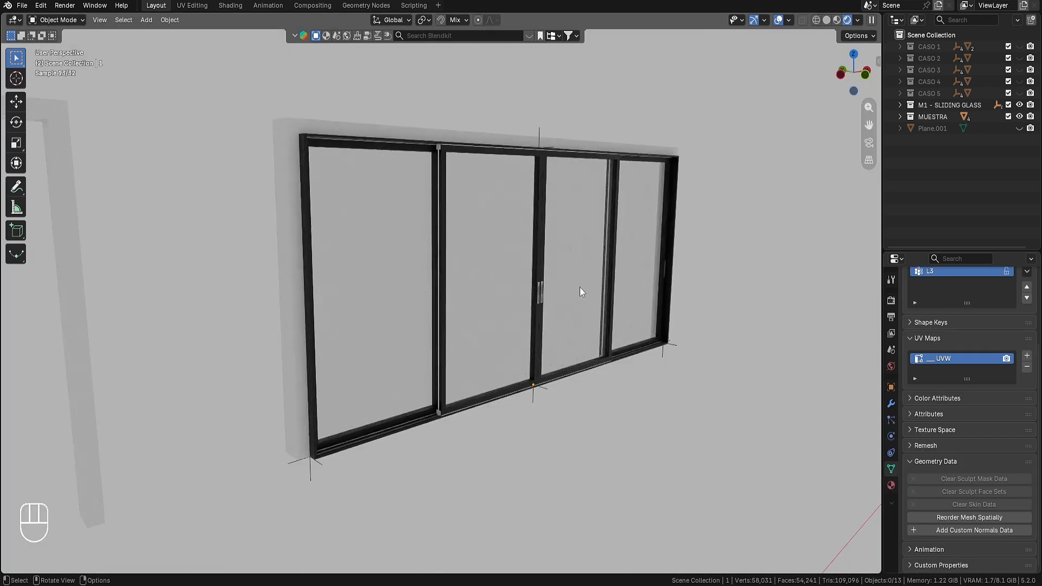
mouse_move(580, 287)
middle_mouse_down()
mouse_move(551, 340)
mouse_move(623, 158)
mouse_move(685, 118)
mouse_move(549, 219)
mouse_move(545, 266)
mouse_move(382, 269)
mouse_move(474, 246)
mouse_move(648, 241)
middle_mouse_up()
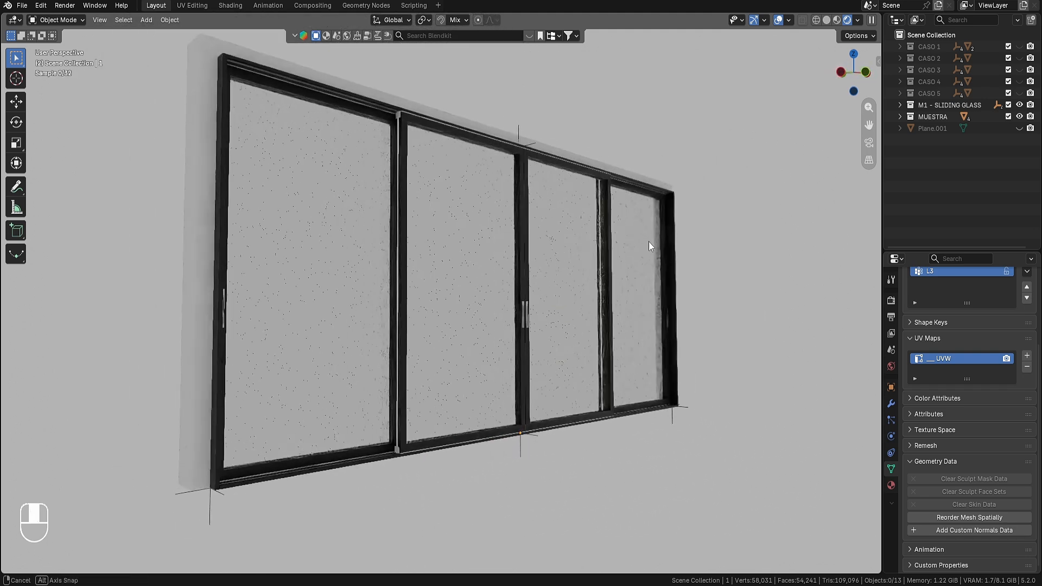
- Test the door's height with M1 - L3 along Z and its width with M1 - L2 along X, cancelling both moves
left_click(571, 276)
key("g")
key("z")
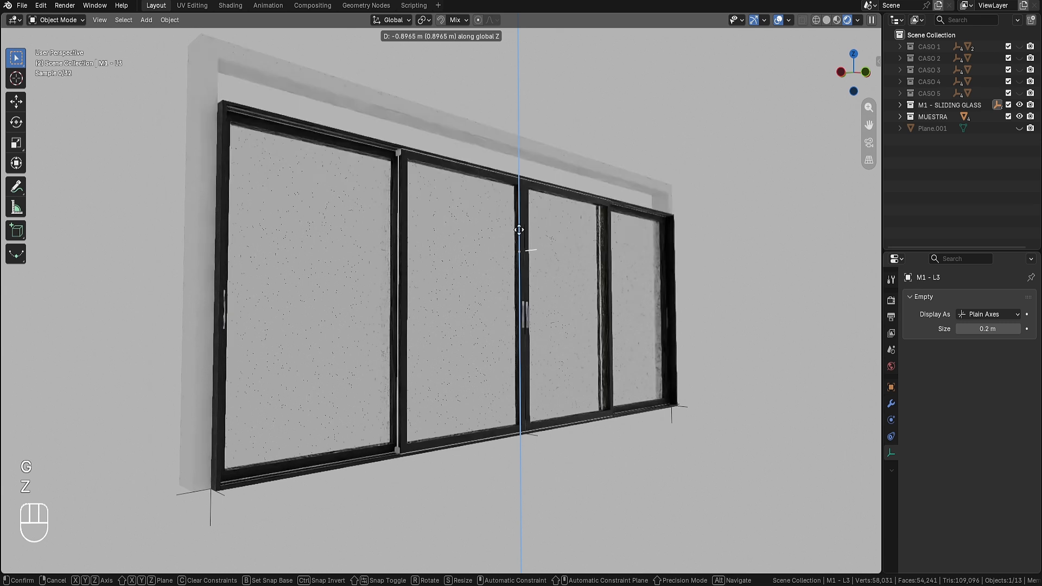
key("Escape")
left_click(673, 418)
key("g")
key("x")
key("Escape")
middle_click_drag(488, 396, 190, 330)
middle_click_drag(417, 318, 376, 312)
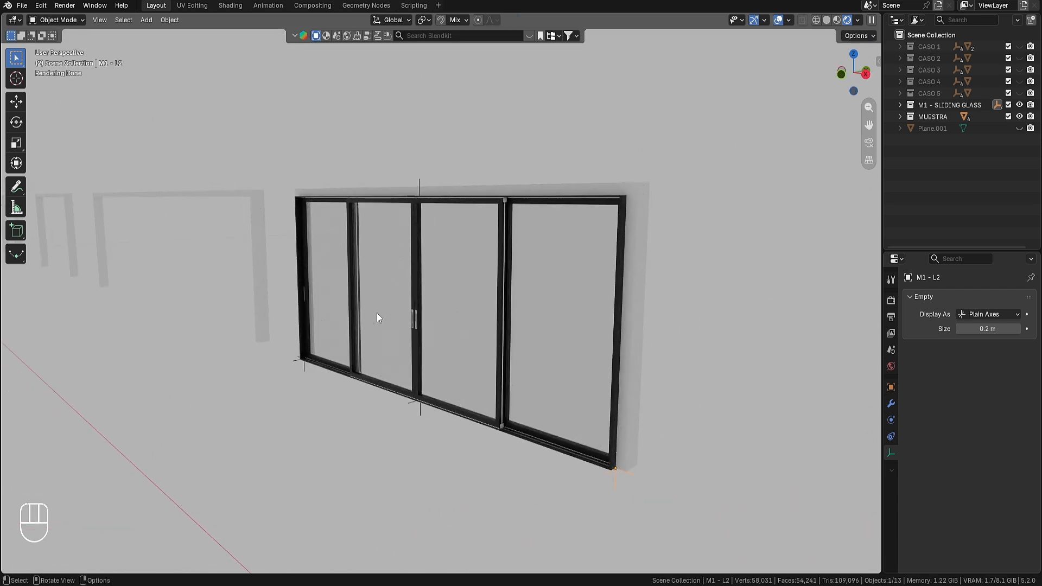